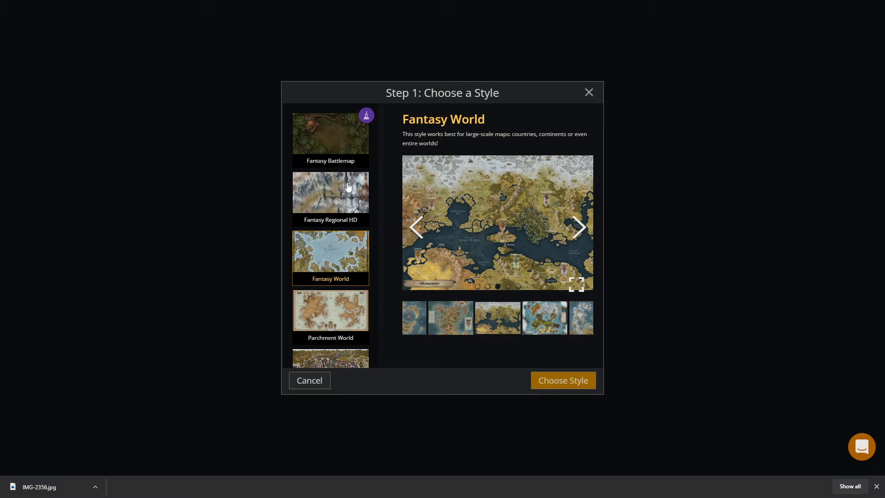
Create a new map in the Fantasy World style with High (2k) resolution and the Digital Landscape document size.
{"action": "left_click", "coordinate": [341, 204]}
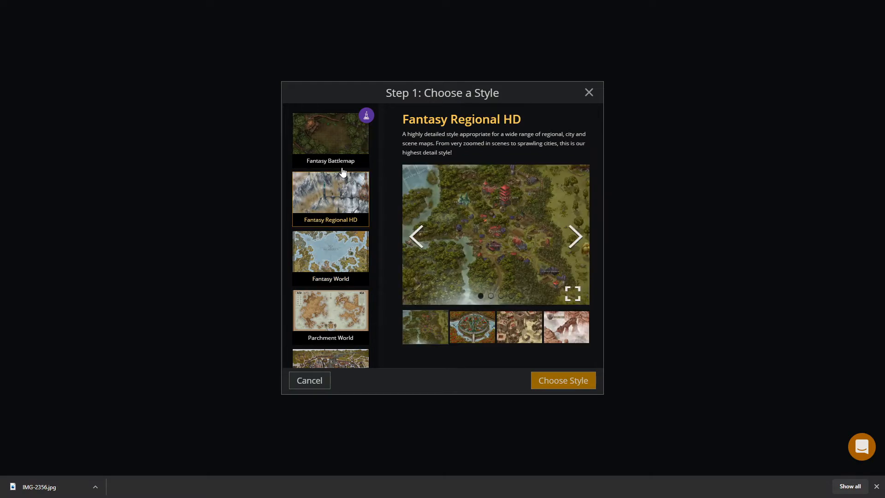
{"action": "left_click", "coordinate": [330, 252]}
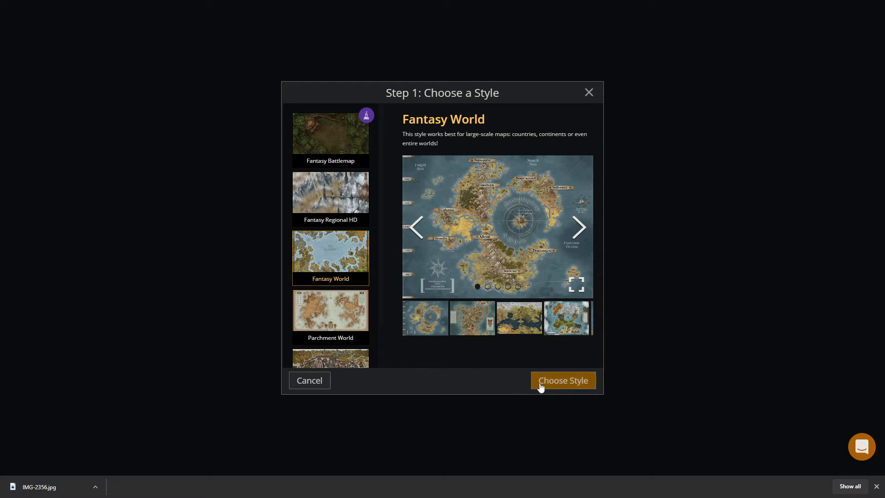
{"action": "left_click", "coordinate": [559, 382]}
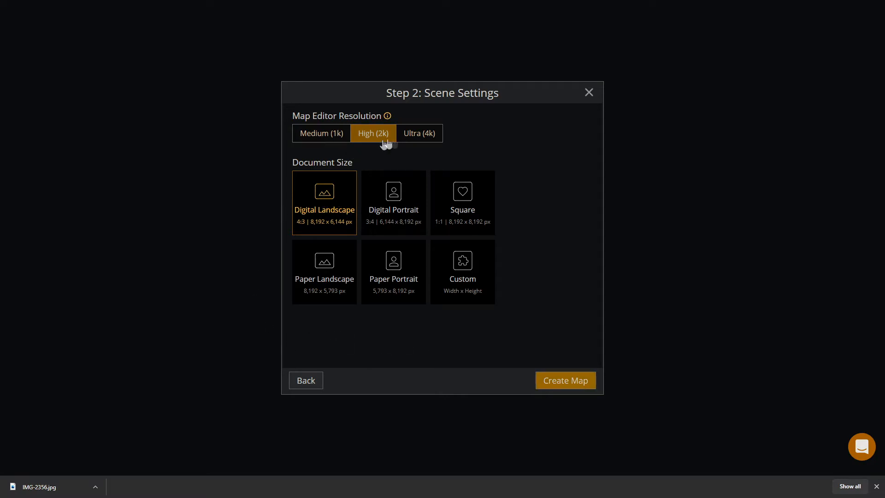
{"action": "left_click", "coordinate": [571, 383]}
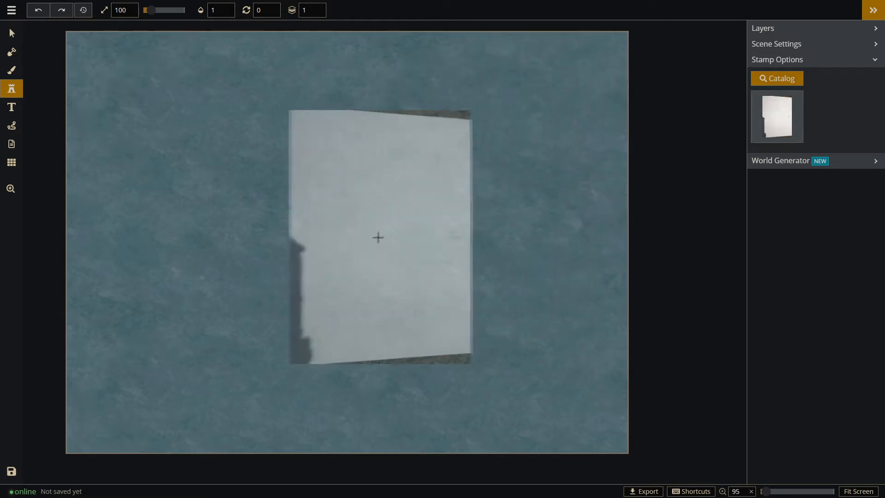
Place the continent sketch on the map, rotate it 270°, scale it to 214 and put it on layer -5.
{"action": "left_click", "coordinate": [357, 238]}
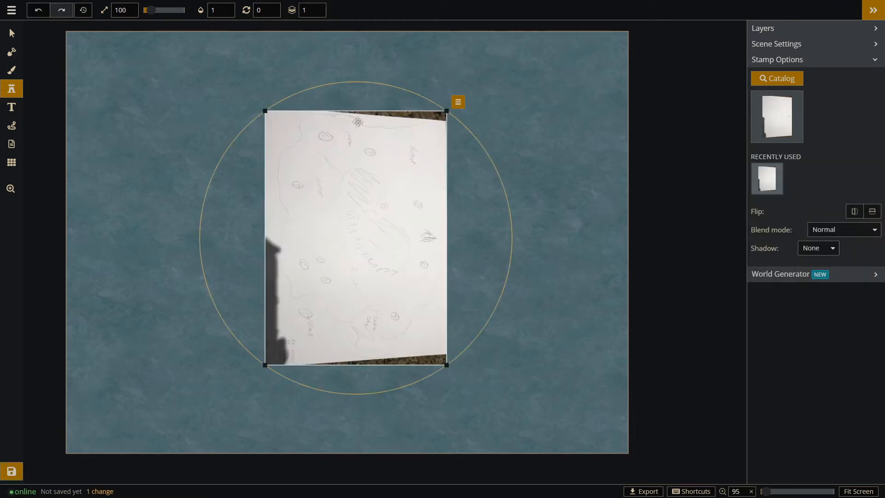
{"action": "left_click", "coordinate": [5, 35]}
{"action": "mouse_move", "coordinate": [445, 109]}
{"action": "left_mouse_down"}
{"action": "mouse_move", "coordinate": [240, 131]}
{"action": "mouse_move", "coordinate": [226, 148]}
{"action": "mouse_move", "coordinate": [81, 41]}
{"action": "left_mouse_up"}
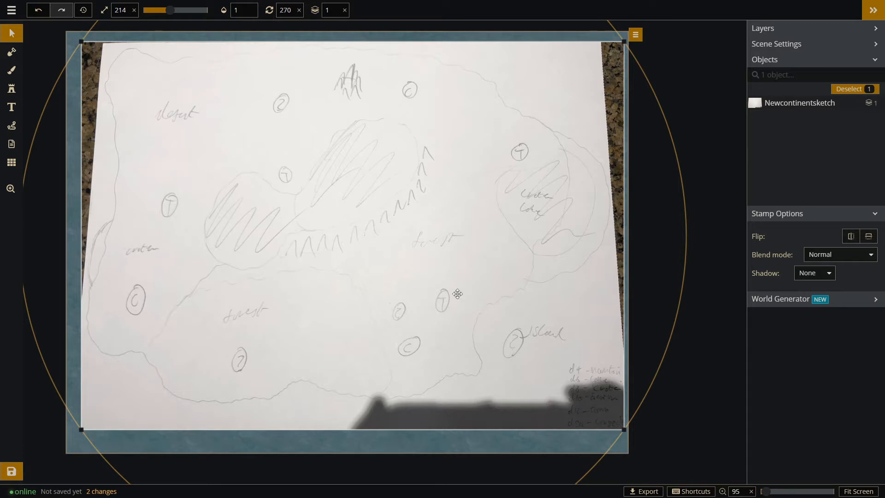
{"action": "mouse_move", "coordinate": [473, 304]}
{"action": "left_mouse_down"}
{"action": "mouse_move", "coordinate": [477, 352]}
{"action": "mouse_move", "coordinate": [485, 351]}
{"action": "left_mouse_up"}
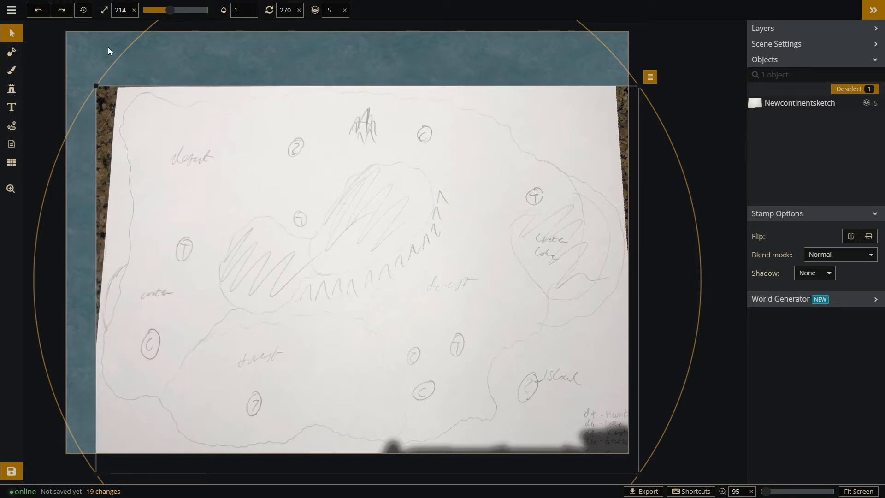
{"action": "left_click", "coordinate": [108, 47]}
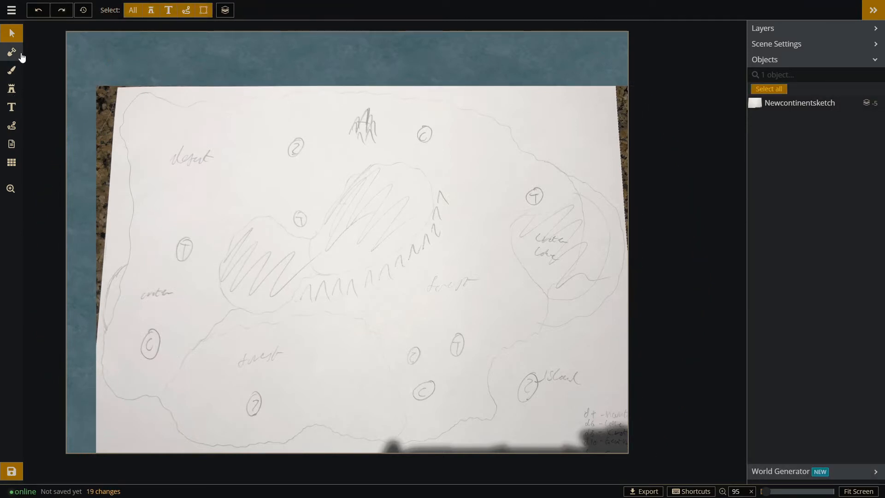
Trace the sketched coastline and the outlines of both lakes as land with the mask brush at size 38.
{"action": "left_click", "coordinate": [15, 55]}
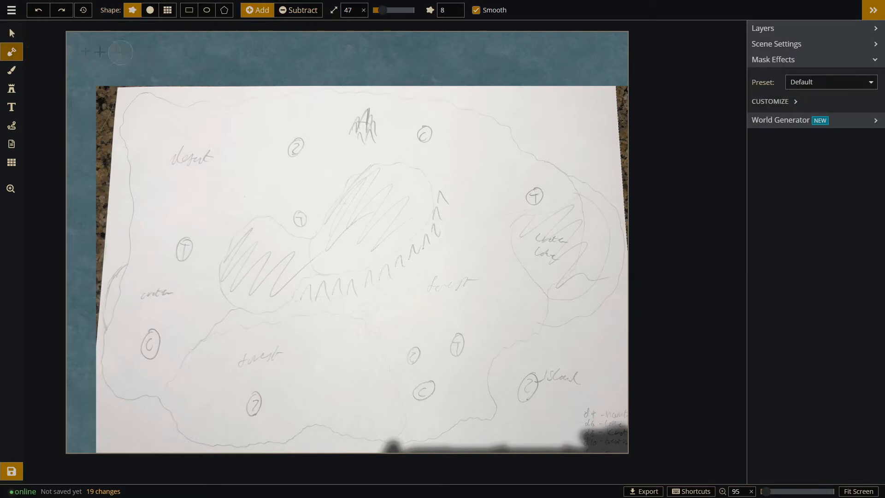
{"action": "left_click_drag", "start_coordinate": [382, 11], "coordinate": [380, 11]}
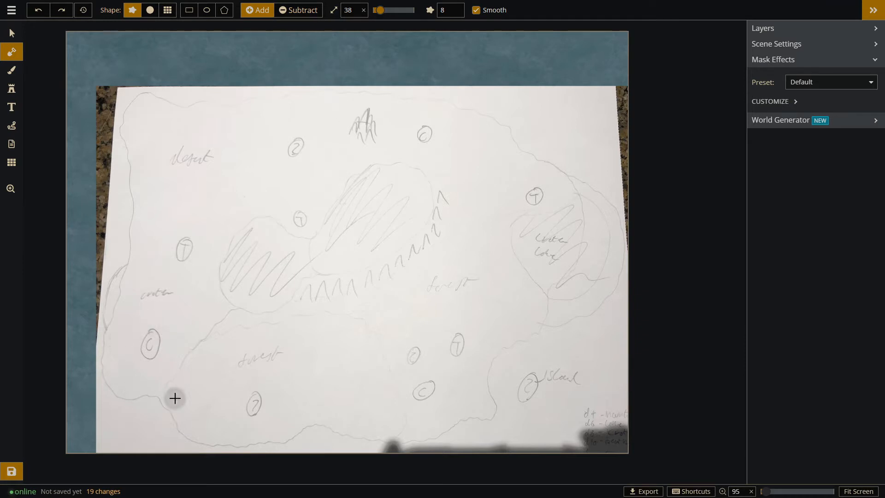
{"action": "mouse_move", "coordinate": [179, 405]}
{"action": "left_mouse_down"}
{"action": "mouse_move", "coordinate": [218, 439]}
{"action": "mouse_move", "coordinate": [269, 435]}
{"action": "mouse_move", "coordinate": [320, 411]}
{"action": "mouse_move", "coordinate": [351, 427]}
{"action": "mouse_move", "coordinate": [416, 435]}
{"action": "mouse_move", "coordinate": [444, 417]}
{"action": "mouse_move", "coordinate": [485, 411]}
{"action": "mouse_move", "coordinate": [480, 374]}
{"action": "mouse_move", "coordinate": [491, 350]}
{"action": "mouse_move", "coordinate": [608, 281]}
{"action": "mouse_move", "coordinate": [606, 204]}
{"action": "mouse_move", "coordinate": [507, 145]}
{"action": "mouse_move", "coordinate": [394, 107]}
{"action": "mouse_move", "coordinate": [144, 102]}
{"action": "mouse_move", "coordinate": [140, 226]}
{"action": "mouse_move", "coordinate": [109, 301]}
{"action": "mouse_move", "coordinate": [135, 390]}
{"action": "mouse_move", "coordinate": [191, 429]}
{"action": "mouse_move", "coordinate": [279, 417]}
{"action": "left_mouse_up"}
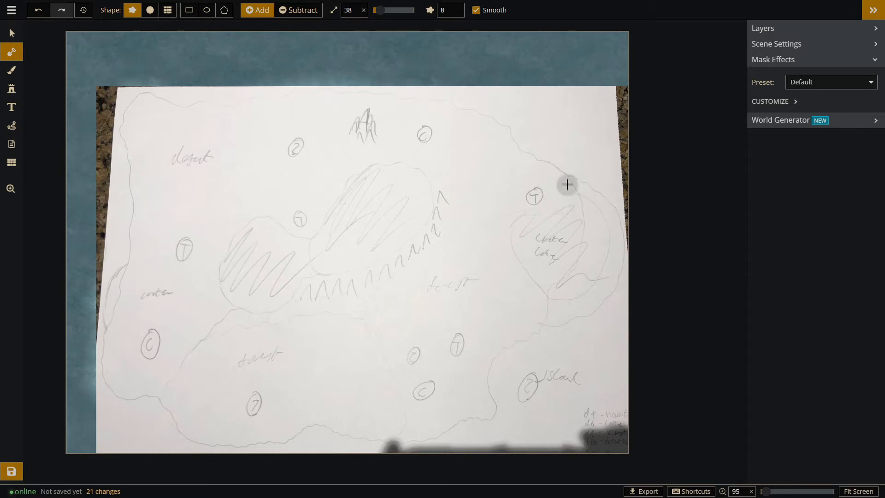
Move the continent sketch aside to check the traced land outline, and delete the sketch from the map.
{"action": "left_click", "coordinate": [12, 33]}
{"action": "left_click", "coordinate": [406, 164]}
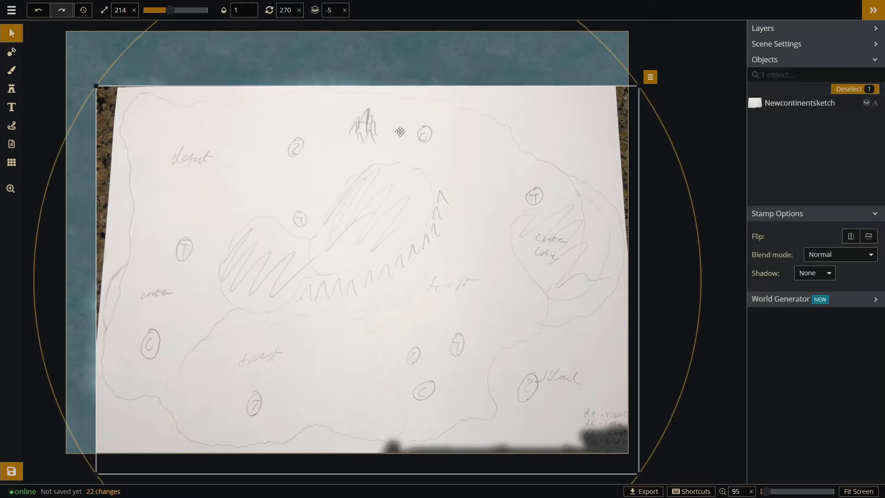
{"action": "left_click_drag", "start_coordinate": [405, 118], "coordinate": [173, 447]}
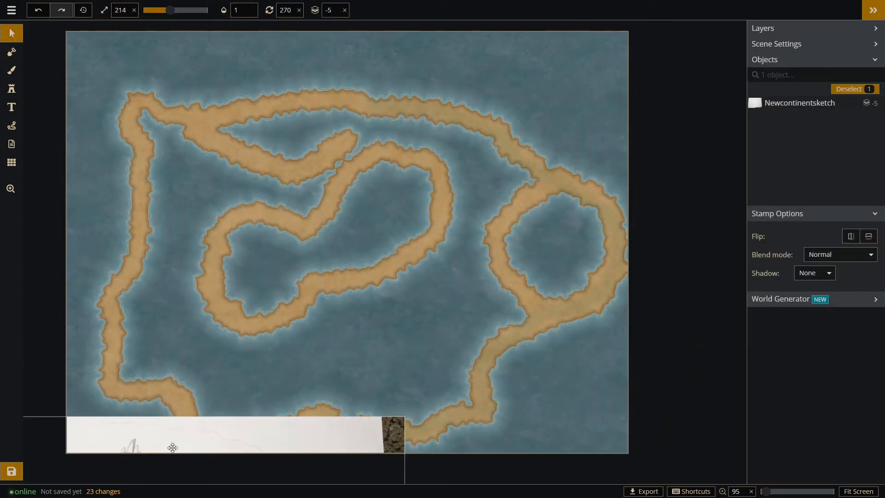
{"action": "mouse_move", "coordinate": [172, 448]}
{"action": "left_mouse_down"}
{"action": "mouse_move", "coordinate": [352, 138]}
{"action": "mouse_move", "coordinate": [399, 94]}
{"action": "mouse_move", "coordinate": [399, 106]}
{"action": "left_mouse_up"}
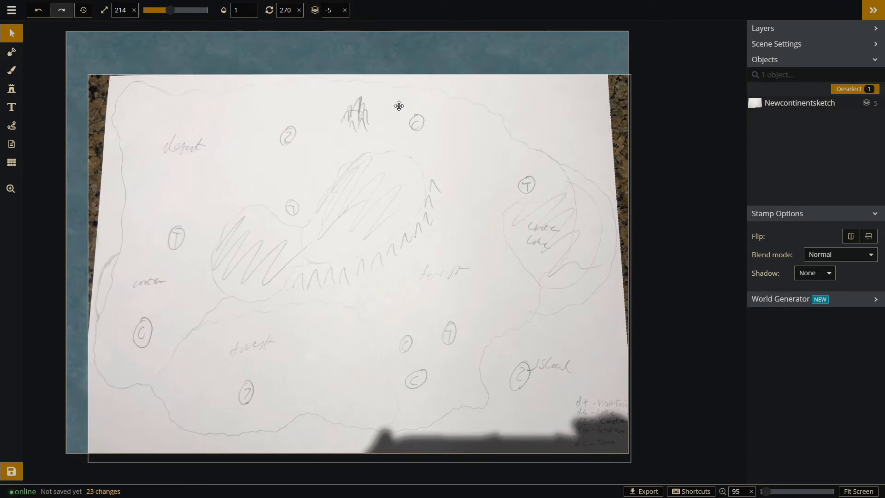
{"action": "mouse_move", "coordinate": [399, 106]}
{"action": "left_mouse_down"}
{"action": "mouse_move", "coordinate": [302, 299]}
{"action": "mouse_move", "coordinate": [272, 244]}
{"action": "mouse_move", "coordinate": [312, 229]}
{"action": "left_mouse_up"}
{"action": "key", "text": "Delete"}
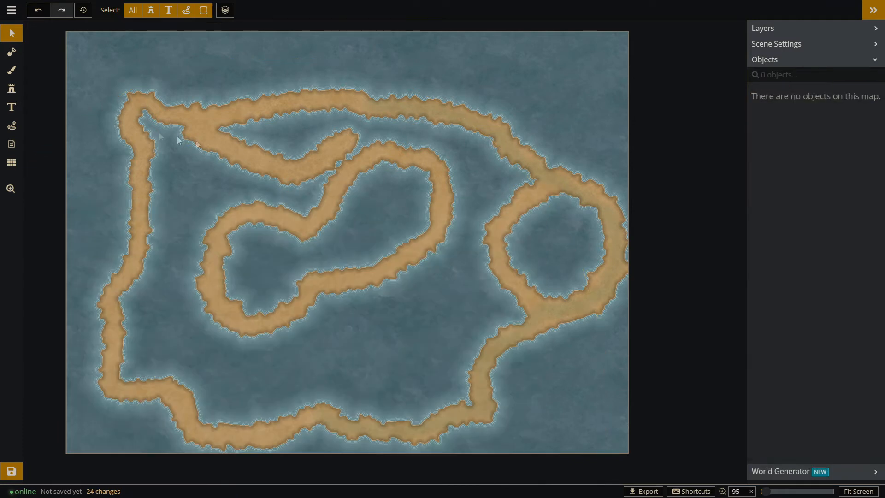
Fill the inside of the continent outline with land using brush sizes 62 and 100, leaving both lakes as water.
{"action": "left_click", "coordinate": [11, 51]}
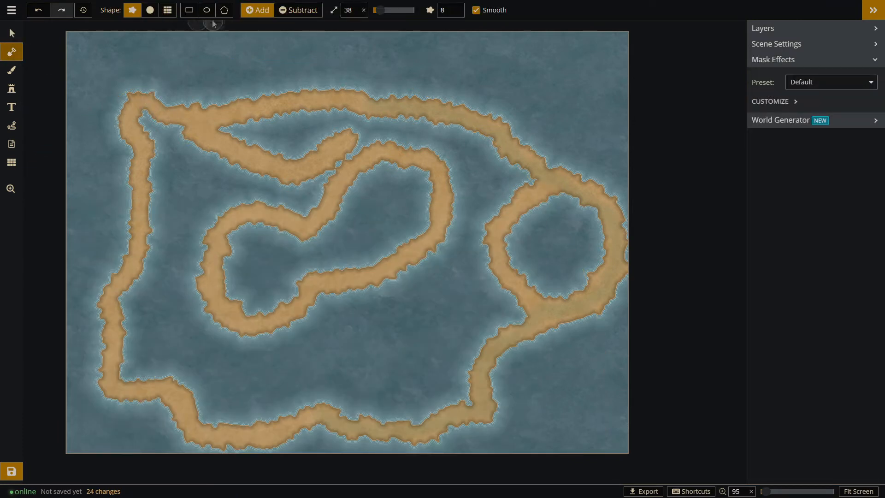
{"action": "left_click_drag", "start_coordinate": [380, 10], "coordinate": [386, 10]}
{"action": "mouse_move", "coordinate": [203, 121]}
{"action": "left_mouse_down"}
{"action": "mouse_move", "coordinate": [148, 122]}
{"action": "mouse_move", "coordinate": [164, 170]}
{"action": "mouse_move", "coordinate": [159, 277]}
{"action": "mouse_move", "coordinate": [133, 343]}
{"action": "mouse_move", "coordinate": [127, 311]}
{"action": "mouse_move", "coordinate": [122, 364]}
{"action": "left_mouse_up"}
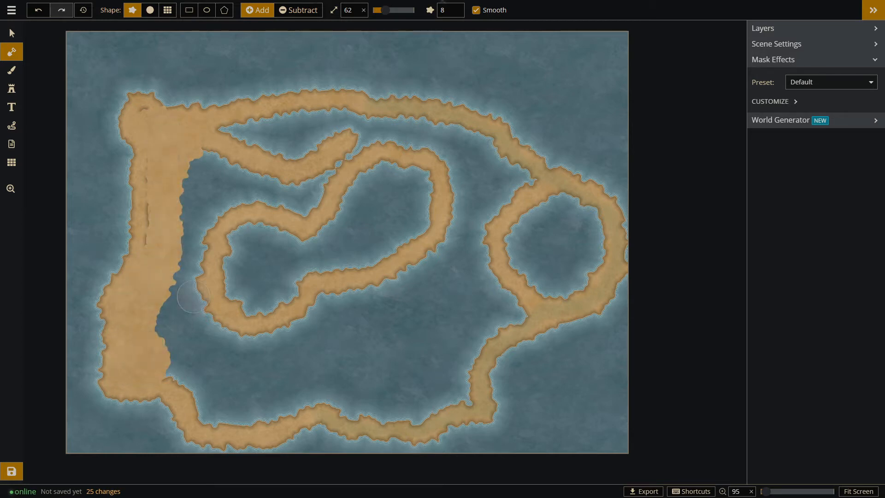
{"action": "left_click_drag", "start_coordinate": [386, 11], "coordinate": [393, 10]}
{"action": "mouse_move", "coordinate": [194, 341]}
{"action": "left_mouse_down"}
{"action": "mouse_move", "coordinate": [214, 336]}
{"action": "mouse_move", "coordinate": [208, 375]}
{"action": "mouse_move", "coordinate": [461, 353]}
{"action": "mouse_move", "coordinate": [466, 143]}
{"action": "mouse_move", "coordinate": [198, 230]}
{"action": "mouse_move", "coordinate": [285, 198]}
{"action": "mouse_move", "coordinate": [318, 208]}
{"action": "left_mouse_up"}
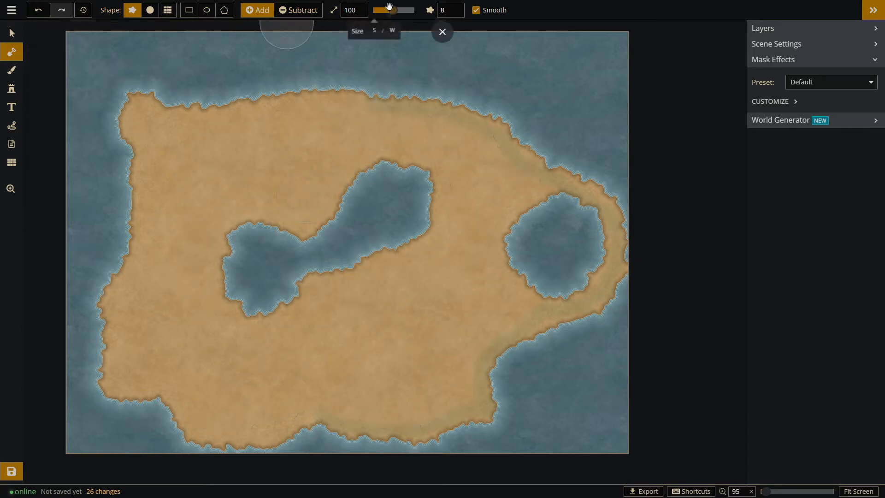
Extend the continent's western and northern coasts outward by adding land with a size 60 mask brush.
{"action": "left_click", "coordinate": [298, 10]}
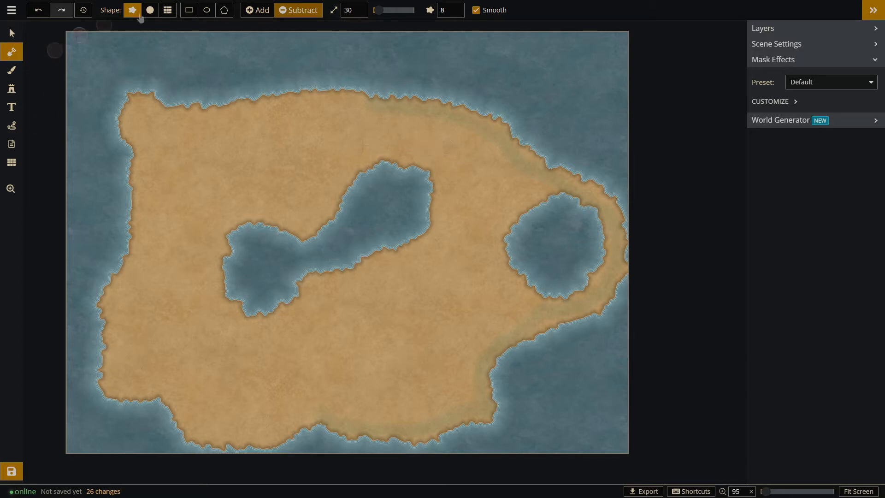
{"action": "left_click", "coordinate": [257, 12]}
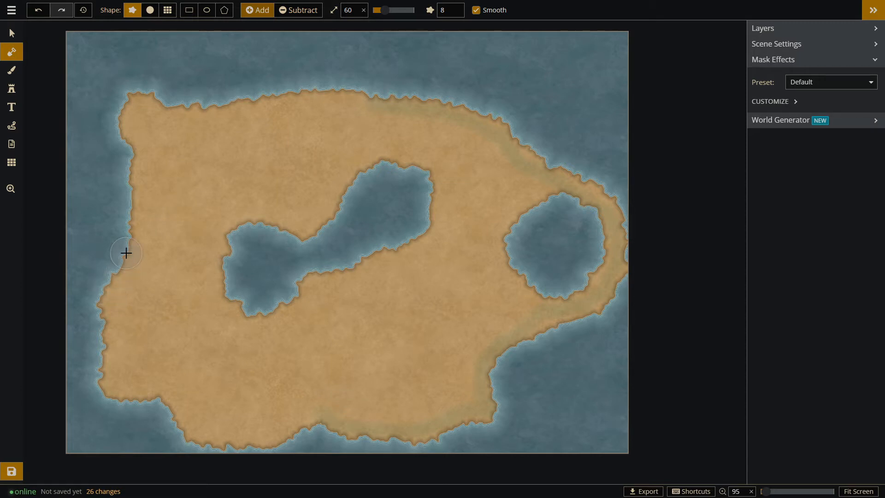
{"action": "mouse_move", "coordinate": [364, 95]}
{"action": "left_mouse_down"}
{"action": "mouse_move", "coordinate": [251, 67]}
{"action": "mouse_move", "coordinate": [100, 60]}
{"action": "mouse_move", "coordinate": [100, 243]}
{"action": "mouse_move", "coordinate": [312, 89]}
{"action": "mouse_move", "coordinate": [112, 95]}
{"action": "left_mouse_up"}
{"action": "mouse_move", "coordinate": [92, 89]}
{"action": "left_mouse_down"}
{"action": "mouse_move", "coordinate": [281, 78]}
{"action": "mouse_move", "coordinate": [292, 148]}
{"action": "mouse_move", "coordinate": [132, 124]}
{"action": "mouse_move", "coordinate": [106, 71]}
{"action": "mouse_move", "coordinate": [134, 51]}
{"action": "mouse_move", "coordinate": [133, 63]}
{"action": "mouse_move", "coordinate": [122, 59]}
{"action": "mouse_move", "coordinate": [251, 58]}
{"action": "mouse_move", "coordinate": [321, 73]}
{"action": "mouse_move", "coordinate": [364, 96]}
{"action": "left_mouse_up"}
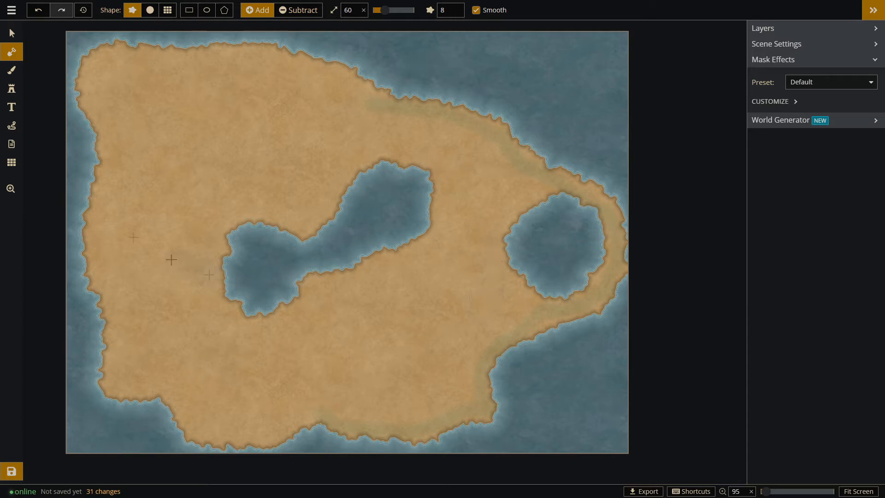
Widen the western part of the central lake by subtracting land along its shores with a size 30 brush.
{"action": "left_click", "coordinate": [304, 11]}
{"action": "left_click", "coordinate": [258, 11]}
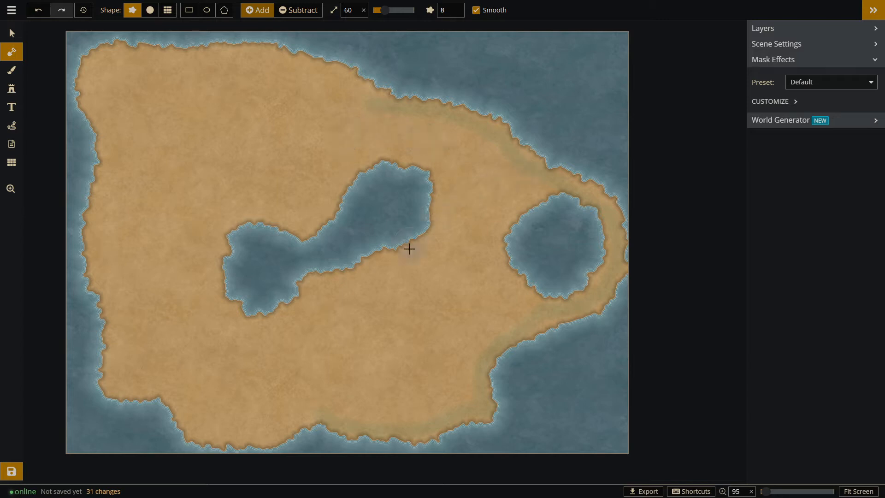
{"action": "left_click", "coordinate": [297, 10]}
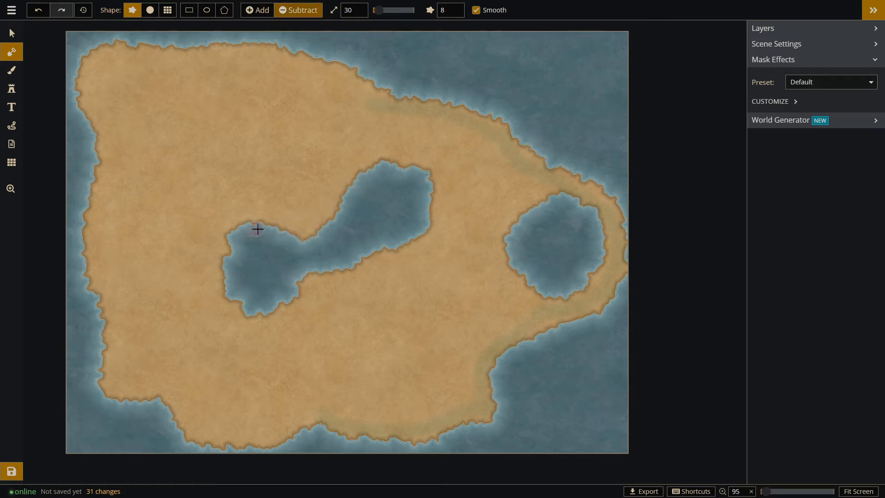
{"action": "mouse_move", "coordinate": [297, 239]}
{"action": "left_mouse_down"}
{"action": "mouse_move", "coordinate": [269, 227]}
{"action": "mouse_move", "coordinate": [228, 228]}
{"action": "mouse_move", "coordinate": [214, 261]}
{"action": "mouse_move", "coordinate": [238, 309]}
{"action": "left_mouse_up"}
{"action": "mouse_move", "coordinate": [270, 309]}
{"action": "left_mouse_down"}
{"action": "mouse_move", "coordinate": [327, 270]}
{"action": "mouse_move", "coordinate": [301, 269]}
{"action": "mouse_move", "coordinate": [304, 234]}
{"action": "mouse_move", "coordinate": [332, 243]}
{"action": "mouse_move", "coordinate": [323, 262]}
{"action": "mouse_move", "coordinate": [303, 242]}
{"action": "mouse_move", "coordinate": [271, 236]}
{"action": "mouse_move", "coordinate": [335, 217]}
{"action": "mouse_move", "coordinate": [335, 230]}
{"action": "mouse_move", "coordinate": [336, 206]}
{"action": "mouse_move", "coordinate": [357, 174]}
{"action": "mouse_move", "coordinate": [207, 251]}
{"action": "mouse_move", "coordinate": [187, 284]}
{"action": "left_mouse_up"}
{"action": "left_click", "coordinate": [314, 233]}
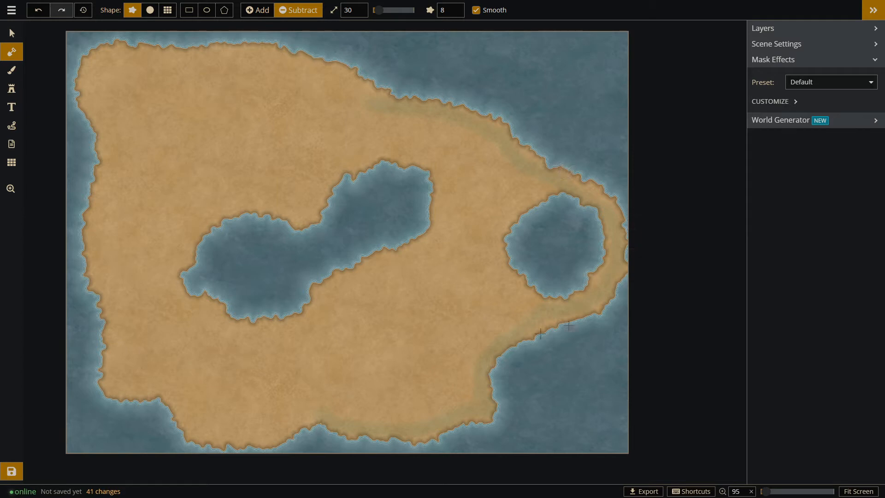
Add land along the continent's northeastern coast with the mask brush at size 60.
{"action": "left_click", "coordinate": [256, 10]}
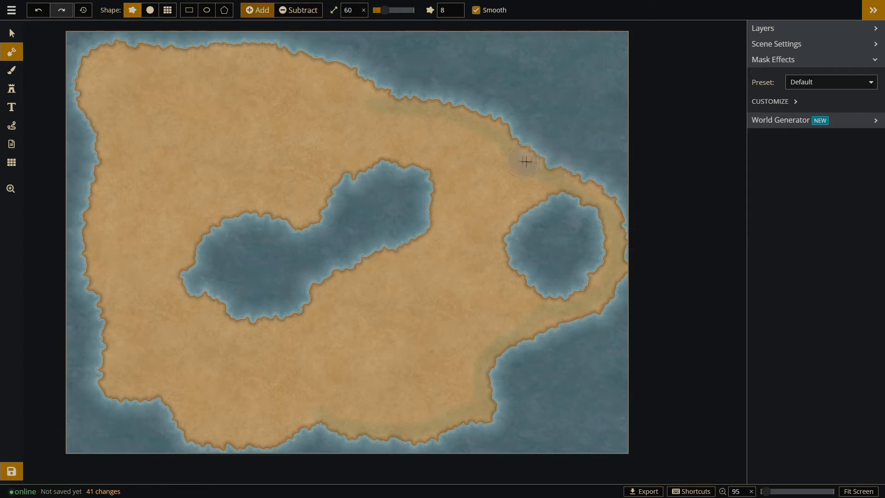
{"action": "mouse_move", "coordinate": [606, 184]}
{"action": "left_mouse_down"}
{"action": "mouse_move", "coordinate": [537, 142]}
{"action": "mouse_move", "coordinate": [510, 119]}
{"action": "left_mouse_up"}
{"action": "mouse_move", "coordinate": [531, 178]}
{"action": "left_mouse_down"}
{"action": "mouse_move", "coordinate": [510, 134]}
{"action": "mouse_move", "coordinate": [480, 127]}
{"action": "mouse_move", "coordinate": [468, 101]}
{"action": "left_mouse_up"}
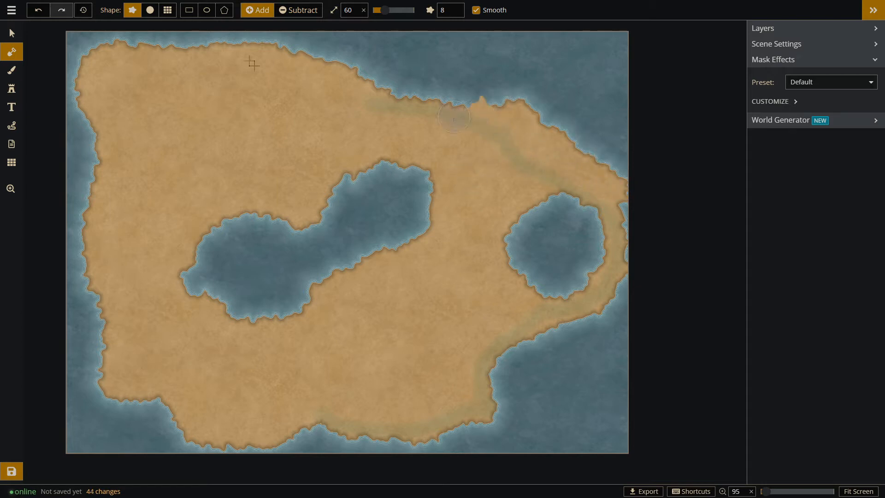
Trim the continent's eastern coast away from the map edge by subtracting land with a size 30 brush.
{"action": "left_click", "coordinate": [299, 13]}
{"action": "mouse_move", "coordinate": [632, 160]}
{"action": "left_mouse_down"}
{"action": "mouse_move", "coordinate": [635, 201]}
{"action": "mouse_move", "coordinate": [635, 193]}
{"action": "left_mouse_up"}
{"action": "mouse_move", "coordinate": [632, 288]}
{"action": "left_mouse_down"}
{"action": "mouse_move", "coordinate": [630, 163]}
{"action": "mouse_move", "coordinate": [630, 239]}
{"action": "mouse_move", "coordinate": [612, 307]}
{"action": "mouse_move", "coordinate": [575, 343]}
{"action": "left_mouse_up"}
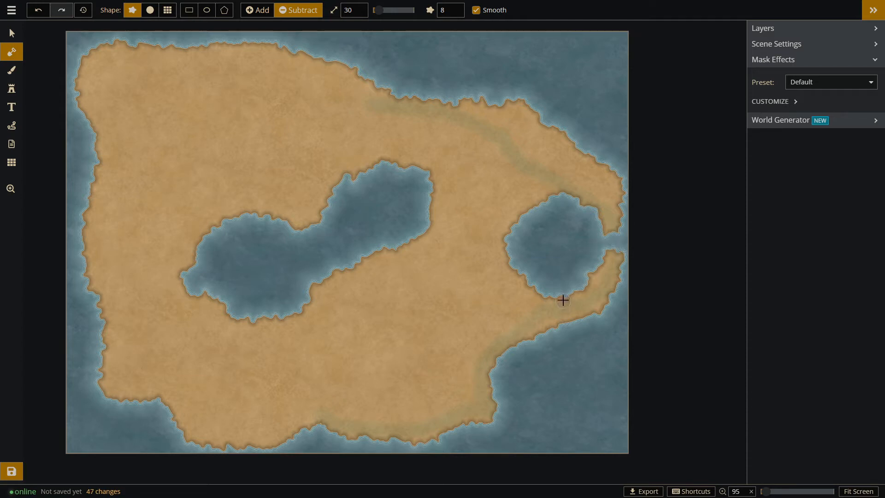
{"action": "left_click_drag", "start_coordinate": [620, 162], "coordinate": [646, 222]}
{"action": "mouse_move", "coordinate": [621, 168]}
{"action": "left_mouse_down"}
{"action": "mouse_move", "coordinate": [648, 261]}
{"action": "mouse_move", "coordinate": [632, 195]}
{"action": "left_mouse_up"}
{"action": "mouse_move", "coordinate": [615, 161]}
{"action": "left_mouse_down"}
{"action": "mouse_move", "coordinate": [645, 233]}
{"action": "mouse_move", "coordinate": [610, 322]}
{"action": "left_mouse_up"}
{"action": "left_click_drag", "start_coordinate": [620, 258], "coordinate": [613, 328]}
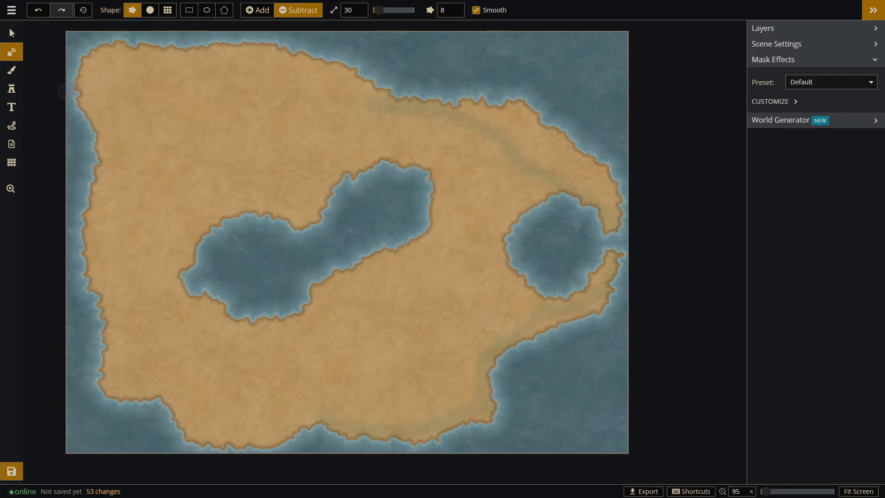
Search the stamp catalog for "mountain" and choose the Mountains (Small) set.
{"action": "left_click", "coordinate": [12, 89]}
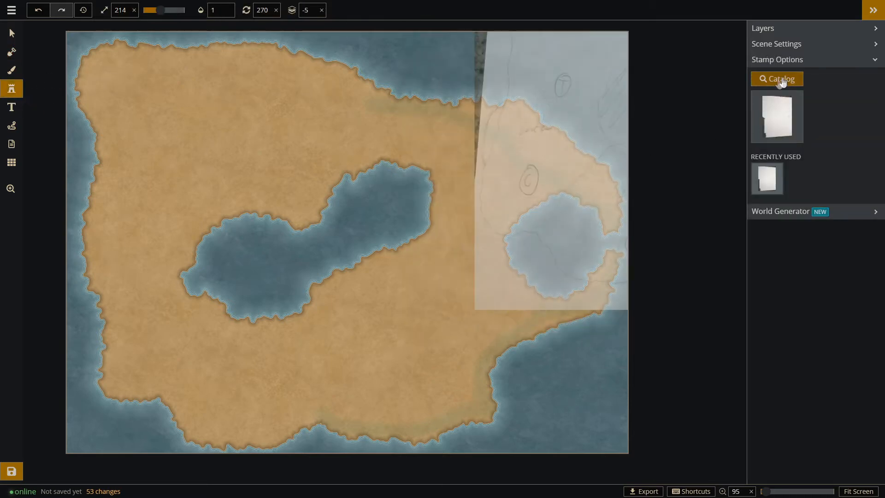
{"action": "left_click", "coordinate": [783, 79]}
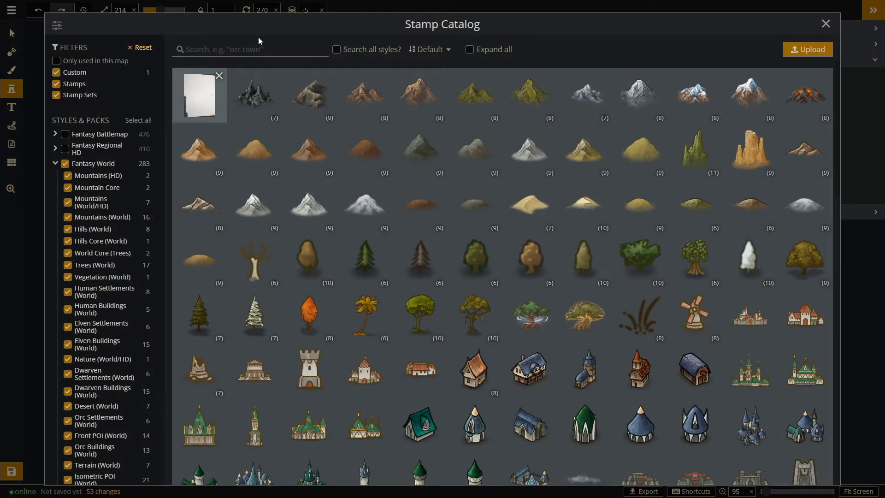
{"action": "type", "text": "mountain"}
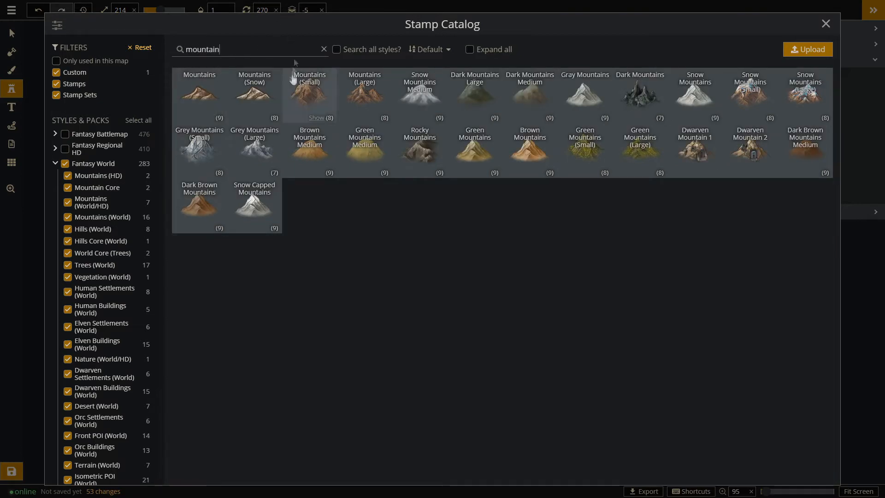
{"action": "left_click", "coordinate": [364, 94]}
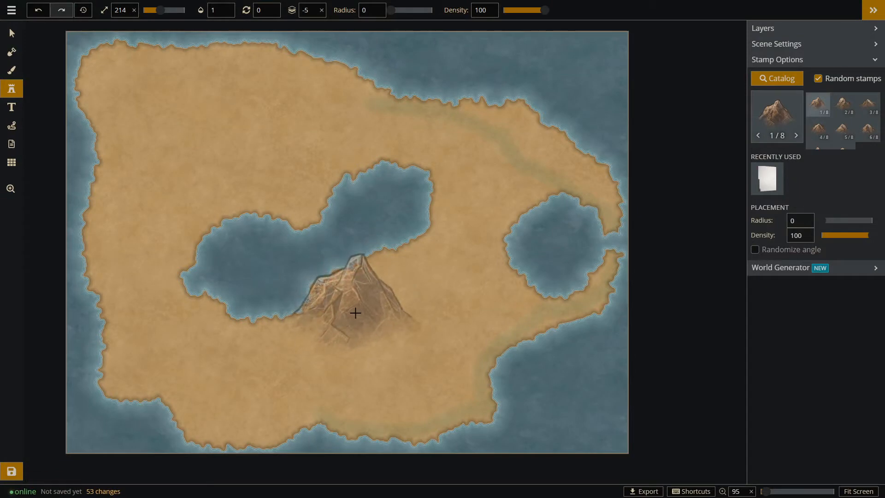
Place a mountain stamp, scale it to 101, and position it on the southwestern shore of the central lake.
{"action": "left_click", "coordinate": [353, 308]}
{"action": "left_click", "coordinate": [12, 33]}
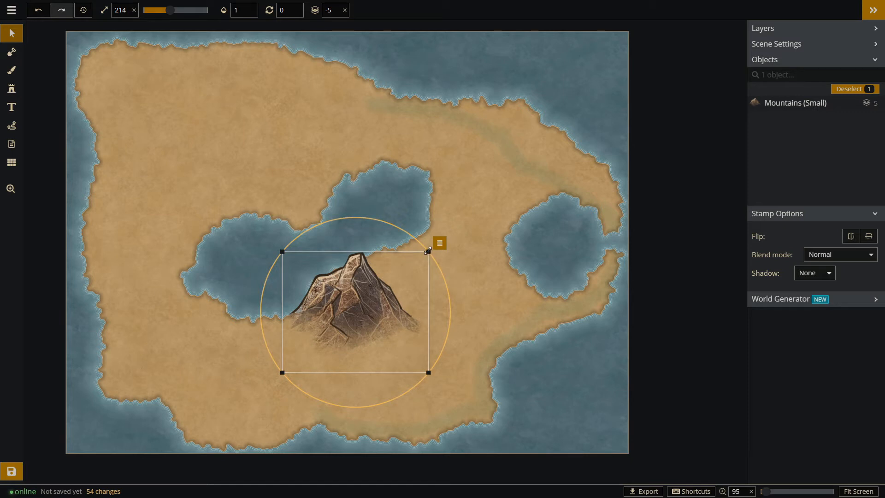
{"action": "left_click_drag", "start_coordinate": [429, 251], "coordinate": [370, 336]}
{"action": "left_click_drag", "start_coordinate": [317, 347], "coordinate": [273, 327]}
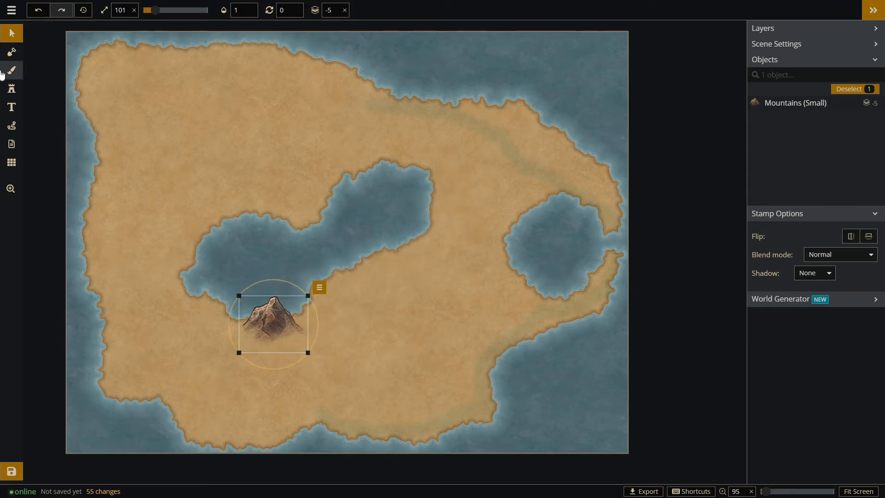
{"action": "left_click", "coordinate": [12, 88]}
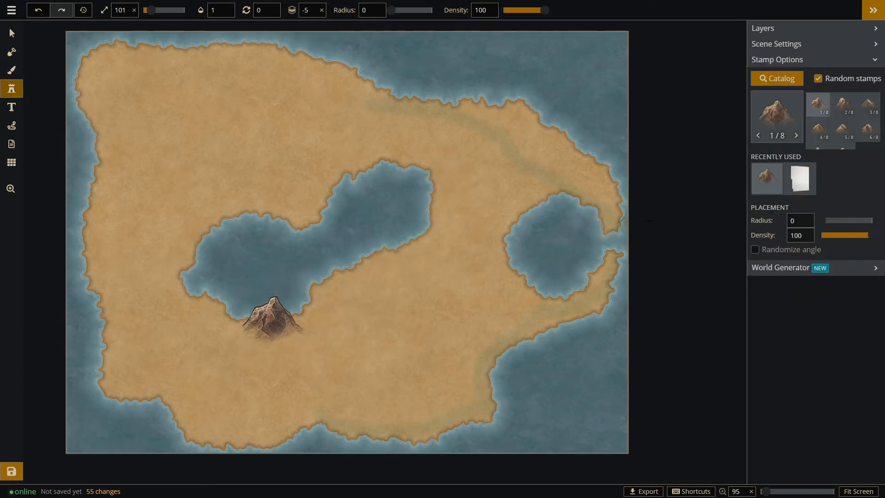
Place a chain of small mountain stamps along the central lake's southern shore and up its eastern shore.
{"action": "left_click", "coordinate": [296, 308]}
{"action": "left_click", "coordinate": [315, 294]}
{"action": "left_click", "coordinate": [336, 281]}
{"action": "left_click", "coordinate": [356, 282]}
{"action": "left_click", "coordinate": [375, 268]}
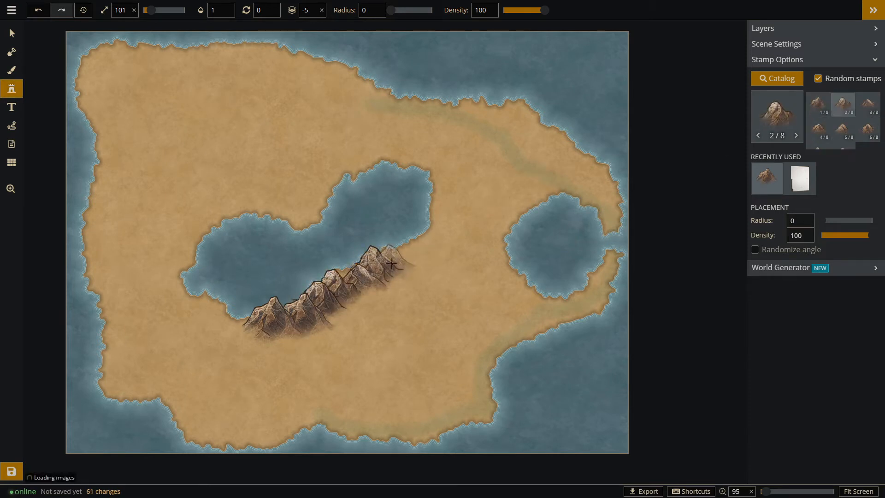
{"action": "left_click", "coordinate": [391, 262]}
{"action": "left_click", "coordinate": [408, 253]}
{"action": "left_click", "coordinate": [431, 234]}
{"action": "left_click", "coordinate": [441, 224]}
{"action": "left_click", "coordinate": [443, 196]}
{"action": "left_click", "coordinate": [446, 188]}
{"action": "left_click", "coordinate": [443, 170]}
{"action": "left_click", "coordinate": [445, 162]}
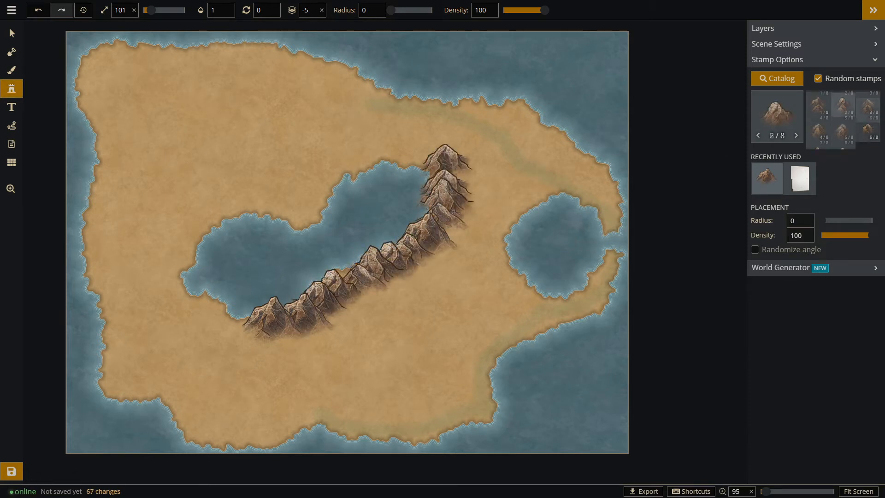
Thicken the lakeside mountain range with extra stamps along its southeastern side, and extend its southwestern end.
{"action": "left_click", "coordinate": [243, 329]}
{"action": "left_click", "coordinate": [329, 310]}
{"action": "left_click", "coordinate": [358, 300]}
{"action": "left_click", "coordinate": [396, 272]}
{"action": "left_click", "coordinate": [422, 283]}
{"action": "left_click", "coordinate": [417, 267]}
{"action": "left_click", "coordinate": [351, 274]}
{"action": "left_click", "coordinate": [370, 261]}
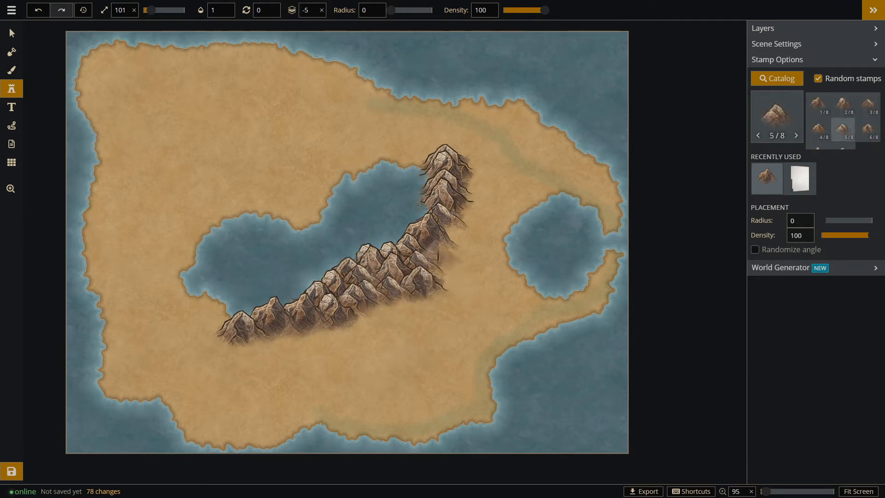
{"action": "left_click", "coordinate": [437, 252]}
{"action": "left_click", "coordinate": [450, 227]}
{"action": "left_click", "coordinate": [230, 325]}
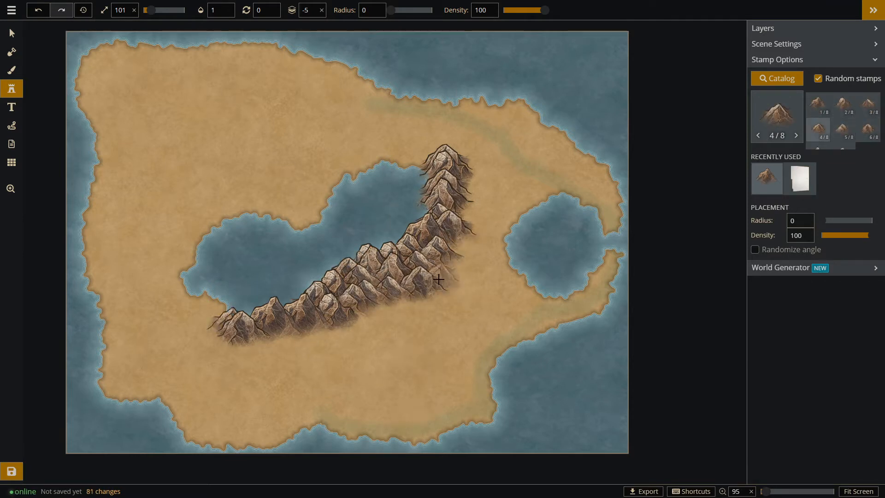
{"action": "left_click", "coordinate": [397, 297]}
{"action": "left_click", "coordinate": [376, 305]}
Place a cluster of small mountain stamps on the northern coast and nudge its eastern mountain into position.
{"action": "left_click", "coordinate": [12, 34]}
{"action": "left_click", "coordinate": [397, 297]}
{"action": "left_click", "coordinate": [11, 88]}
{"action": "left_click", "coordinate": [315, 96]}
{"action": "left_click", "coordinate": [306, 107]}
{"action": "left_click", "coordinate": [340, 106]}
{"action": "left_click", "coordinate": [302, 89]}
{"action": "left_click", "coordinate": [342, 88]}
{"action": "left_click", "coordinate": [311, 76]}
{"action": "left_click", "coordinate": [328, 70]}
{"action": "left_click", "coordinate": [344, 69]}
{"action": "left_click", "coordinate": [11, 35]}
{"action": "left_click_drag", "start_coordinate": [353, 66], "coordinate": [355, 74]}
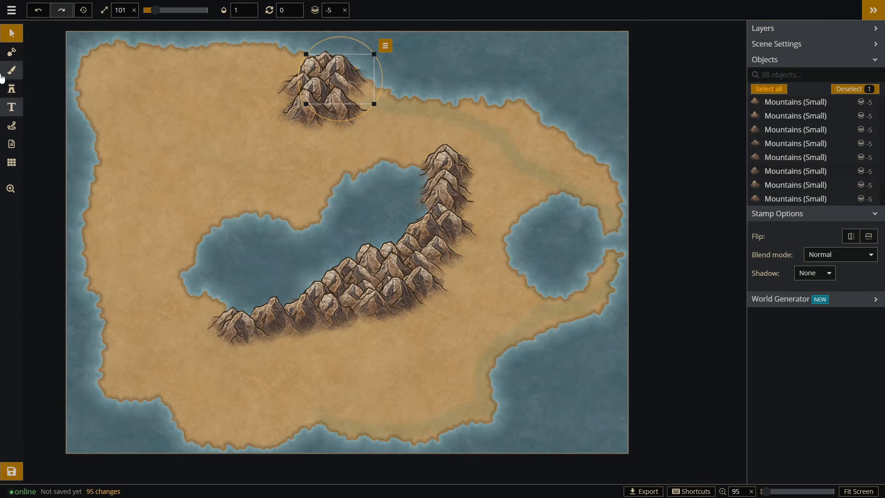
Search the stamp catalog for "crater" and choose the Craters set.
{"action": "left_click", "coordinate": [11, 88]}
{"action": "left_click", "coordinate": [784, 80]}
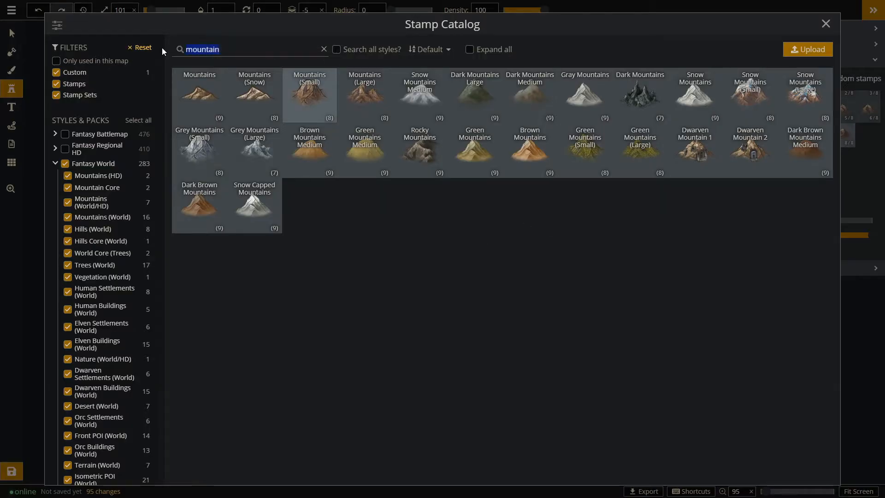
{"action": "type", "text": "mound"}
{"action": "left_click", "coordinate": [199, 94]}
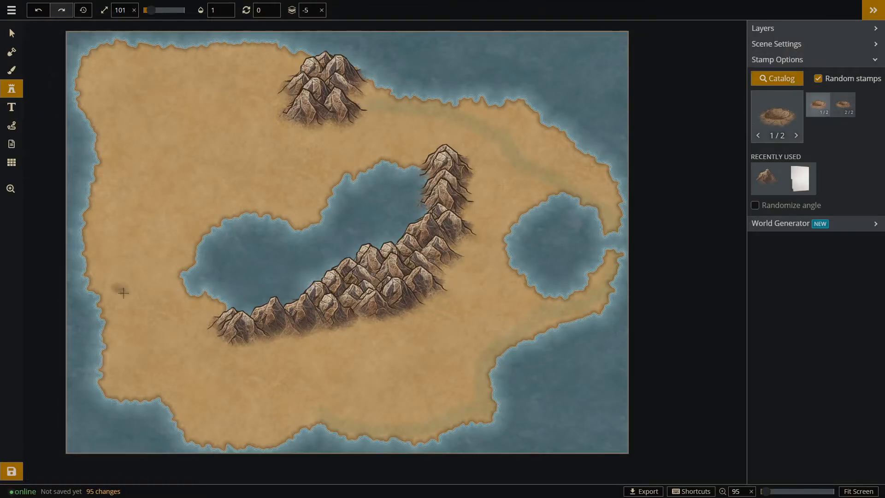
Place a crater stamp west of the central lake, scale it to 272, and adjust its position.
{"action": "left_click", "coordinate": [141, 308]}
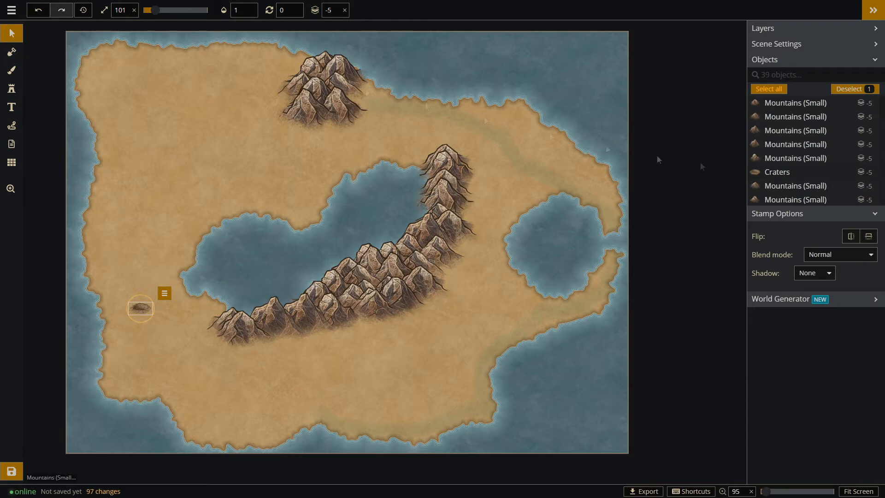
{"action": "scroll", "coordinate": [125, 312], "scroll_direction": "up", "scroll_amount": 4}
{"action": "left_click_drag", "start_coordinate": [132, 294], "coordinate": [153, 278]}
{"action": "left_click_drag", "start_coordinate": [200, 303], "coordinate": [219, 312]}
{"action": "left_click_drag", "start_coordinate": [184, 294], "coordinate": [178, 291]}
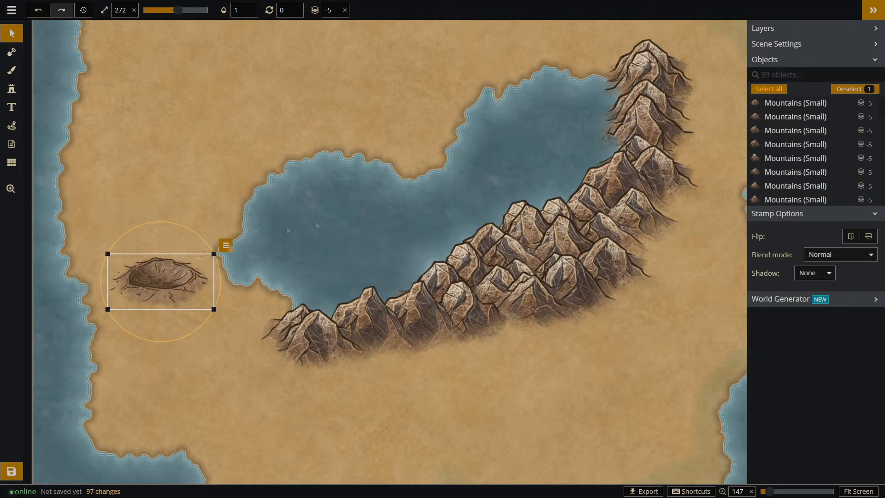
Add land to the continent's southwestern corner with the mask brush at size 60.
{"action": "scroll", "coordinate": [258, 243], "scroll_direction": "down", "scroll_amount": 2}
{"action": "left_click", "coordinate": [12, 51]}
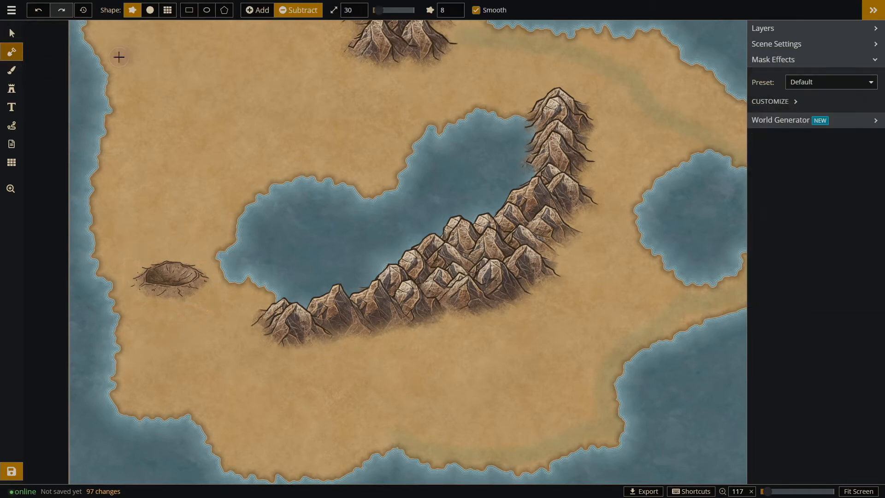
{"action": "scroll", "coordinate": [154, 65], "scroll_direction": "down", "scroll_amount": 1}
{"action": "left_click", "coordinate": [270, 9]}
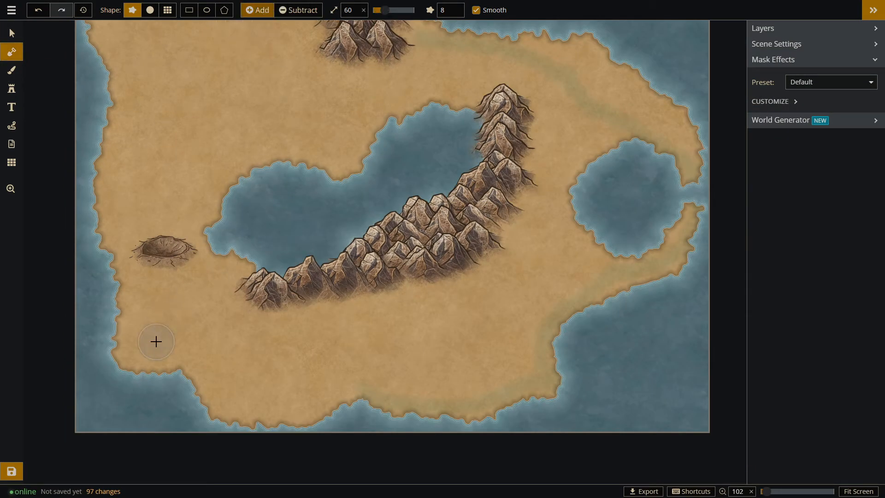
{"action": "mouse_move", "coordinate": [152, 352]}
{"action": "left_mouse_down"}
{"action": "mouse_move", "coordinate": [129, 355]}
{"action": "mouse_move", "coordinate": [119, 299]}
{"action": "mouse_move", "coordinate": [127, 327]}
{"action": "mouse_move", "coordinate": [113, 372]}
{"action": "left_mouse_up"}
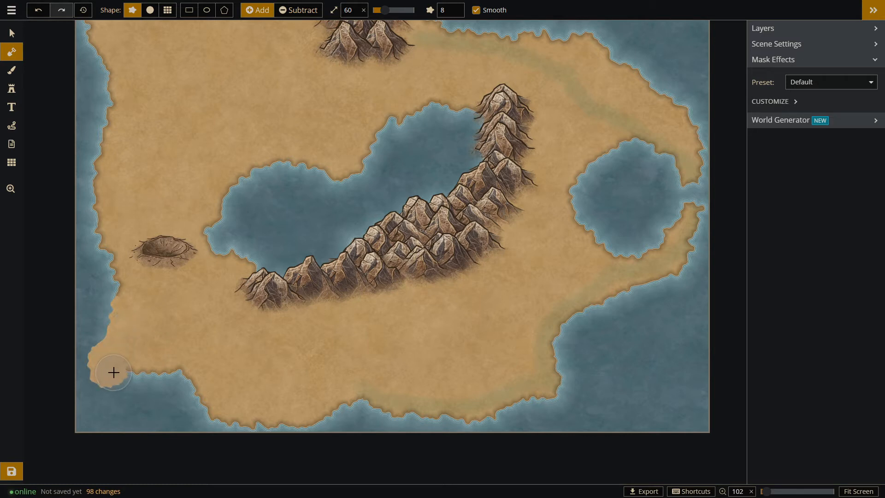
{"action": "left_click", "coordinate": [115, 349]}
{"action": "left_click", "coordinate": [115, 342]}
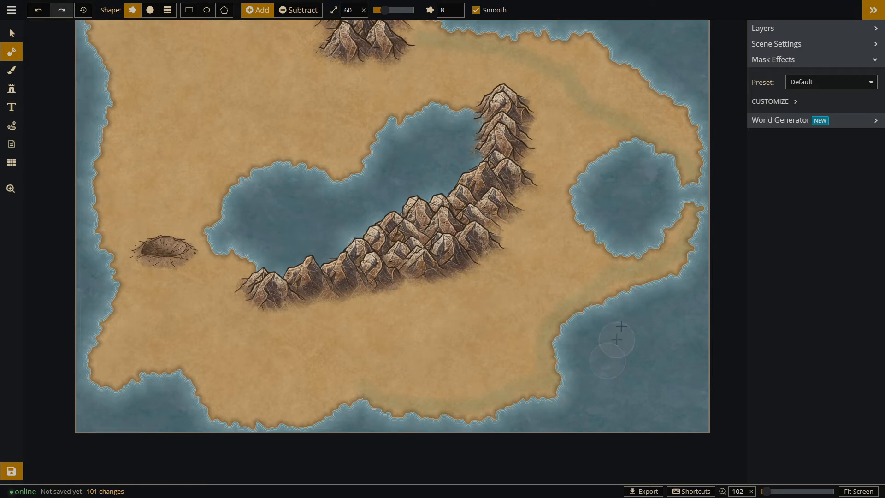
{"action": "scroll", "coordinate": [528, 210], "scroll_direction": "up", "scroll_amount": 1}
{"action": "scroll", "coordinate": [553, 339], "scroll_direction": "down", "scroll_amount": 2}
{"action": "scroll", "coordinate": [576, 370], "scroll_direction": "down", "scroll_amount": 2}
{"action": "scroll", "coordinate": [433, 39], "scroll_direction": "up", "scroll_amount": 1}
{"action": "scroll", "coordinate": [395, 290], "scroll_direction": "down", "scroll_amount": 2}
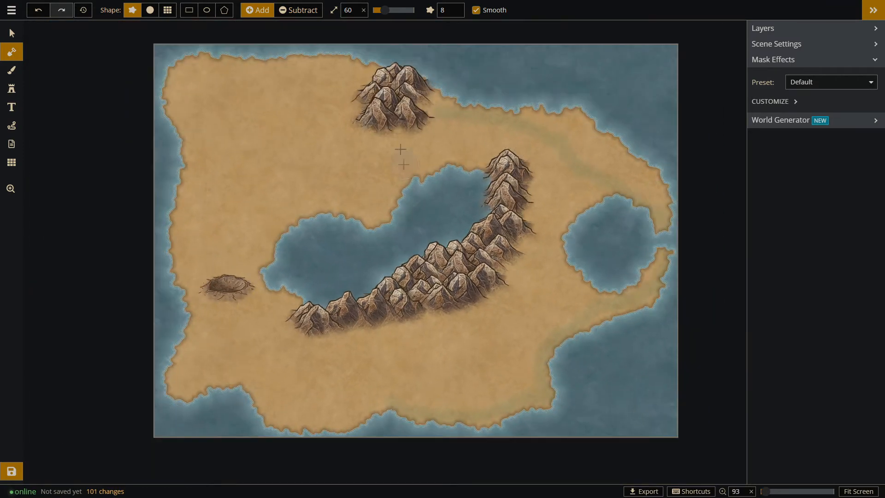
{"action": "scroll", "coordinate": [396, 83], "scroll_direction": "up", "scroll_amount": 1}
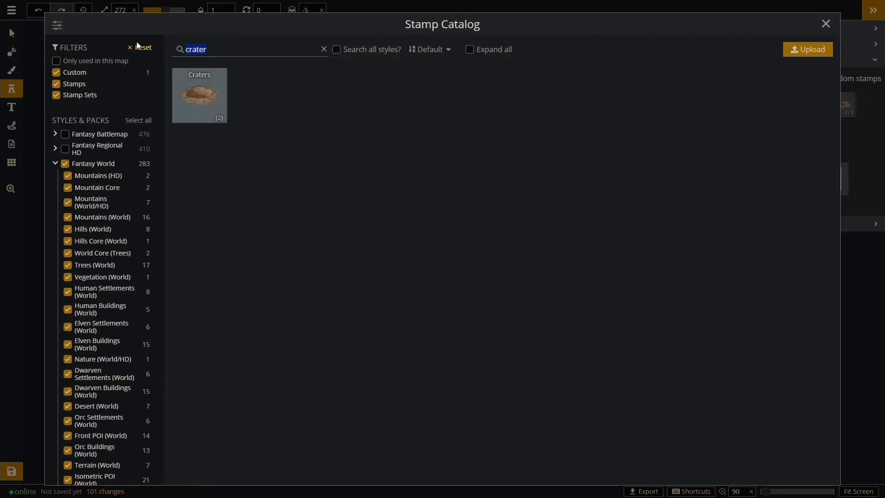
Search the stamp catalog for "town" and for "city", and choose the Human City 2 stamp.
{"action": "type", "text": "town"}
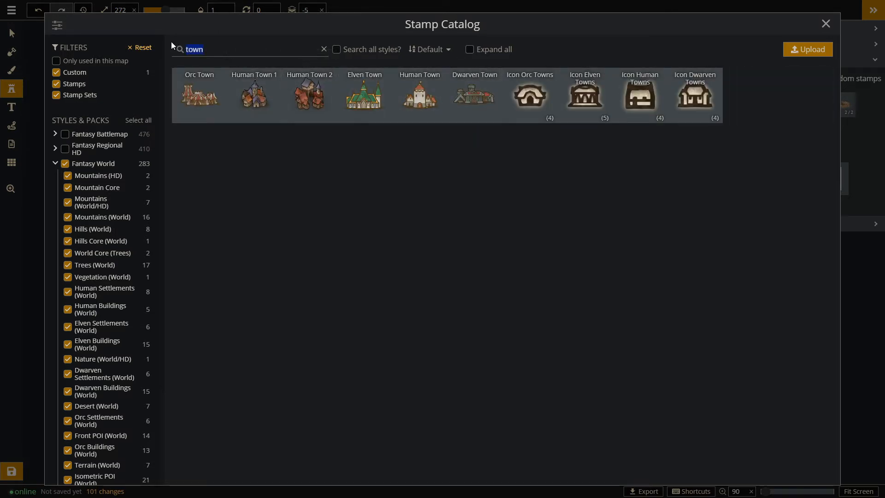
{"action": "type", "text": "city"}
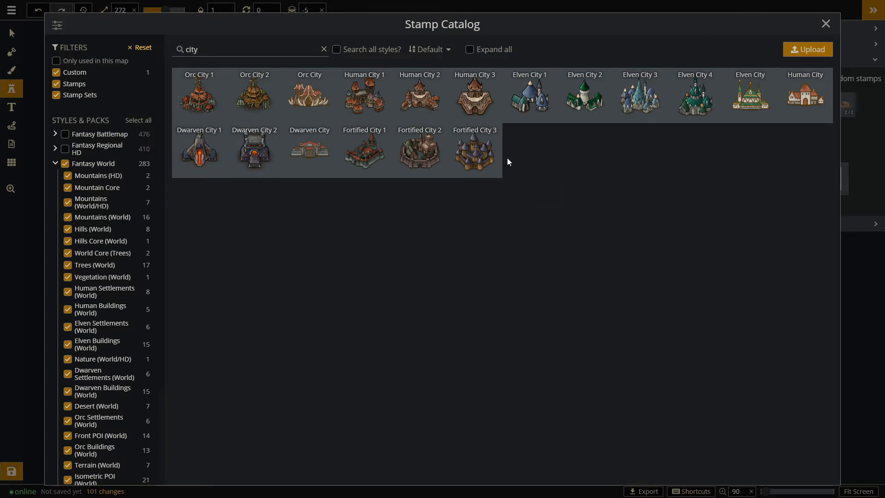
{"action": "left_click", "coordinate": [423, 106]}
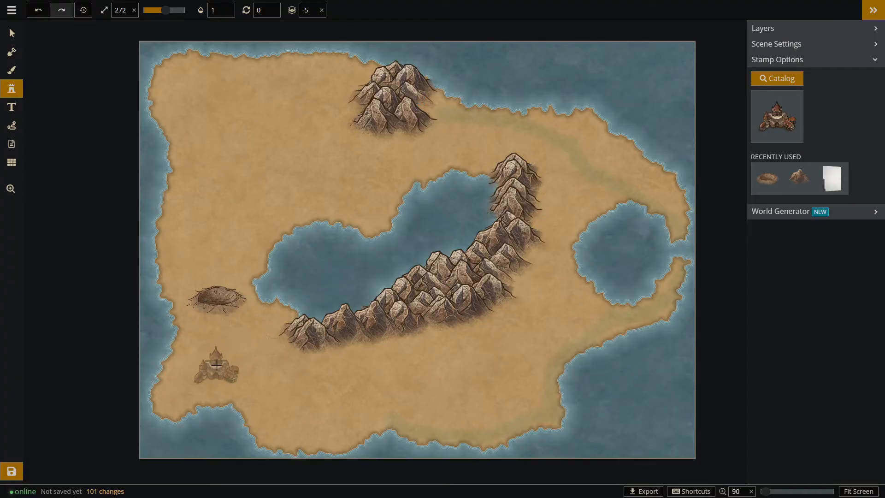
Place three Human City 2 stamps: one south of the crater, one east of the northern mountains, and one in the southeast.
{"action": "left_click", "coordinate": [218, 356]}
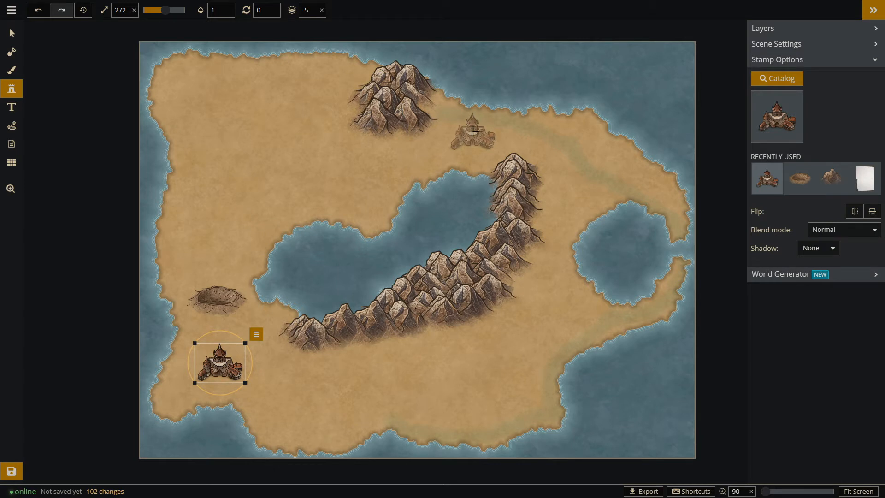
{"action": "left_click", "coordinate": [467, 123]}
{"action": "left_click", "coordinate": [497, 392]}
Move the southwestern city south to the coast and nudge the northern city slightly east.
{"action": "key", "text": "v"}
{"action": "left_click", "coordinate": [221, 366]}
{"action": "left_click_drag", "start_coordinate": [227, 354], "coordinate": [224, 379]}
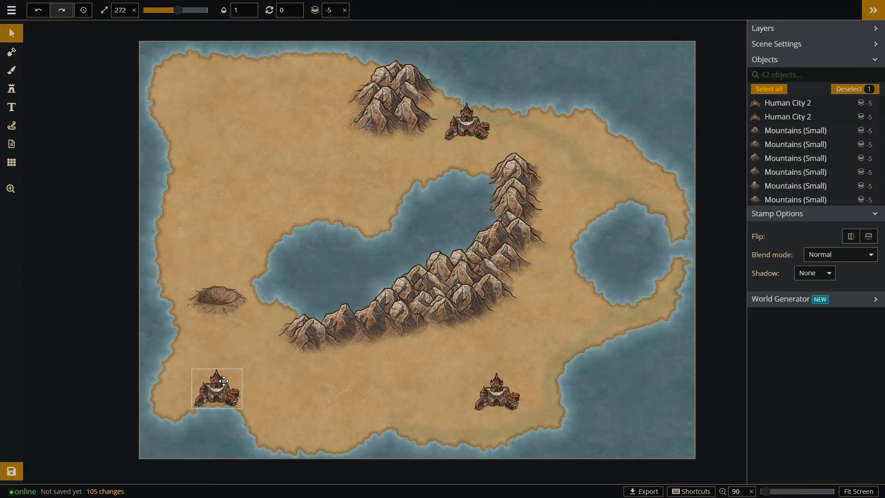
{"action": "left_click", "coordinate": [469, 122]}
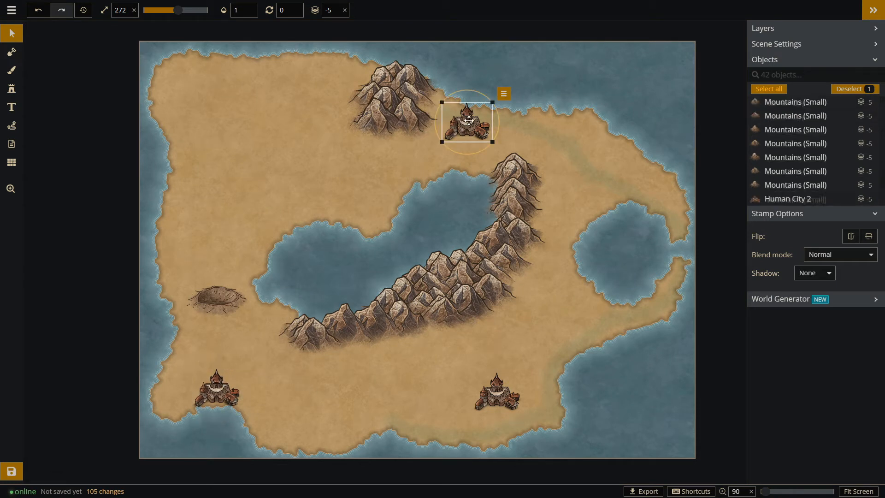
{"action": "left_click_drag", "start_coordinate": [470, 123], "coordinate": [473, 125]}
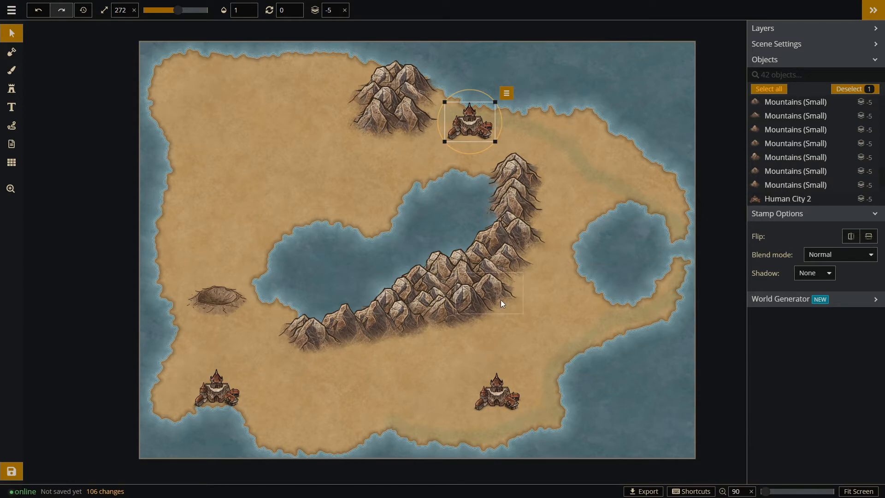
{"action": "left_click", "coordinate": [507, 406]}
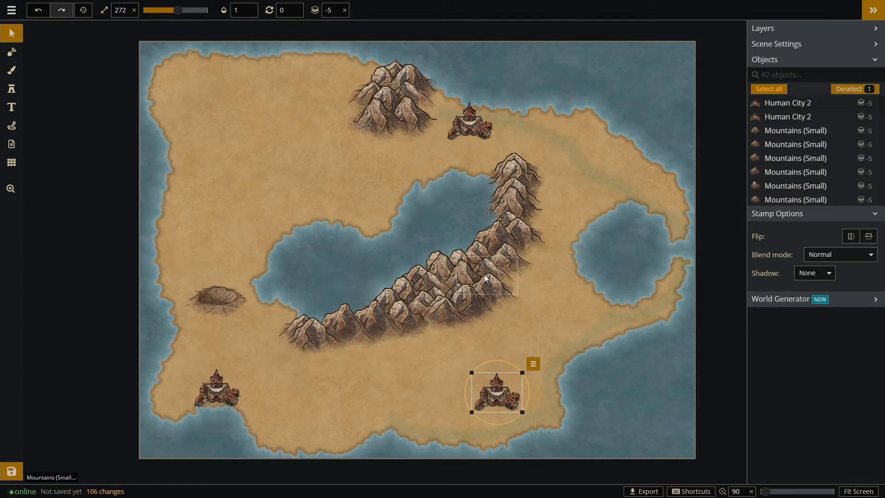
Extend the southeastern coast with the size 60 land brush and move the southeastern city east toward the new shore.
{"action": "left_click", "coordinate": [12, 89]}
{"action": "left_click", "coordinate": [10, 111]}
{"action": "left_click", "coordinate": [12, 52]}
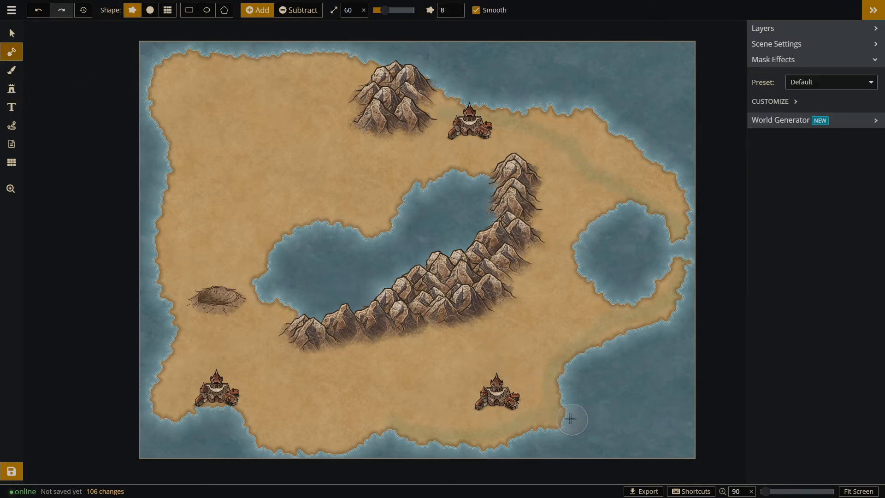
{"action": "left_click_drag", "start_coordinate": [560, 412], "coordinate": [566, 409]}
{"action": "left_click_drag", "start_coordinate": [579, 367], "coordinate": [649, 333]}
{"action": "left_click", "coordinate": [12, 33]}
{"action": "left_click_drag", "start_coordinate": [503, 394], "coordinate": [530, 389]}
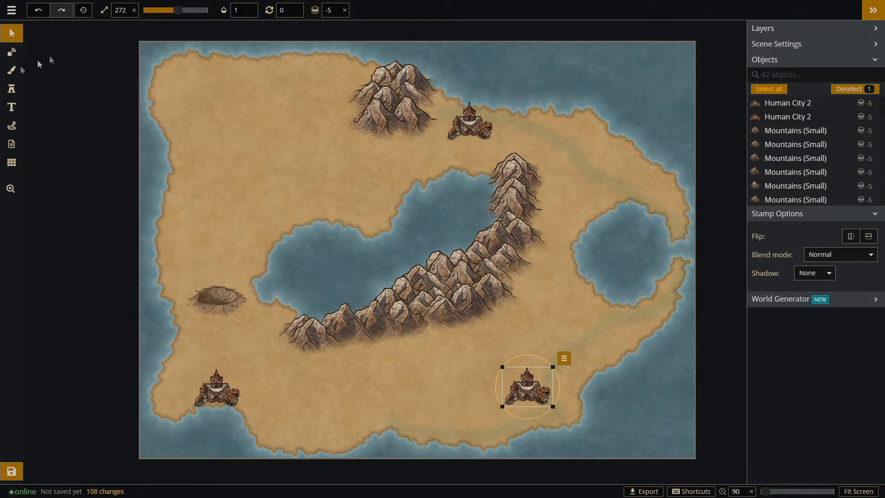
Search the stamp catalog for "town" and choose the Human Town 2 stamp.
{"action": "left_click", "coordinate": [12, 89]}
{"action": "left_click", "coordinate": [779, 78]}
{"action": "left_click_drag", "start_coordinate": [203, 49], "coordinate": [163, 40]}
{"action": "type", "text": "town"}
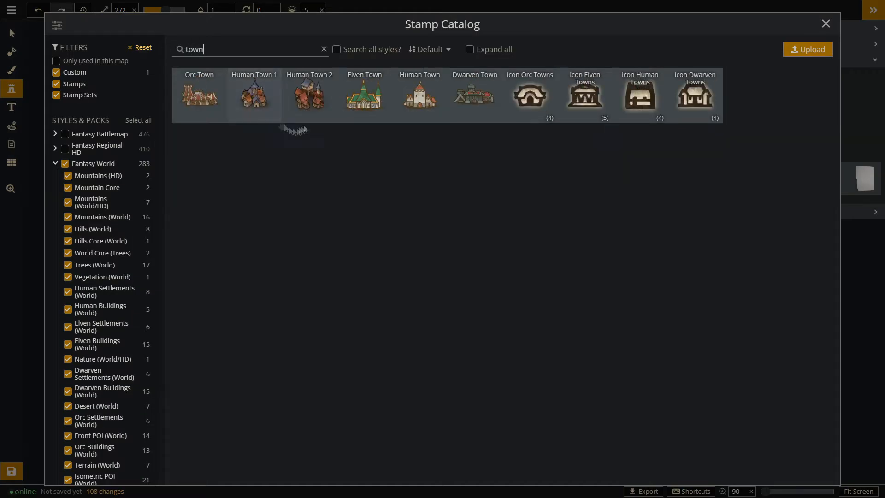
{"action": "left_click", "coordinate": [309, 95]}
Place Human Town 2 stamps north and southwest of the eastern lake, on the central lake's northern shore, and north of the crater, shifting the last slightly south.
{"action": "left_click", "coordinate": [608, 185]}
{"action": "left_click", "coordinate": [556, 328]}
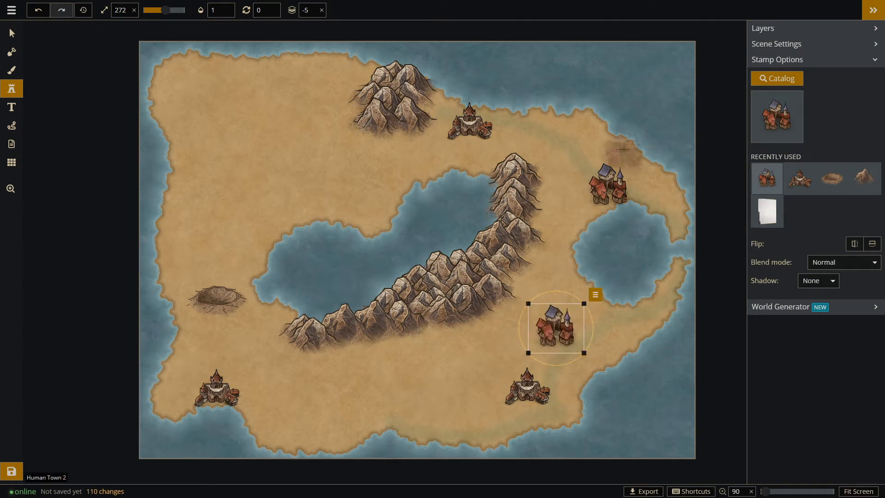
{"action": "left_click", "coordinate": [370, 212]}
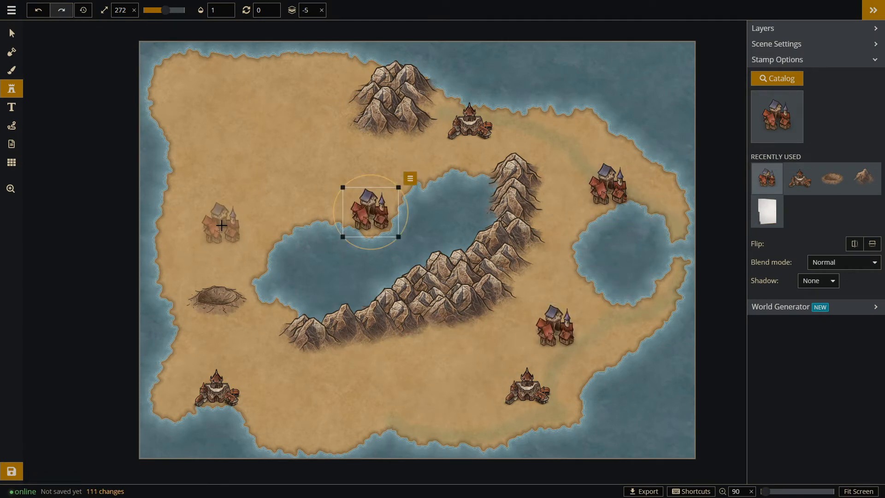
{"action": "left_click", "coordinate": [219, 220]}
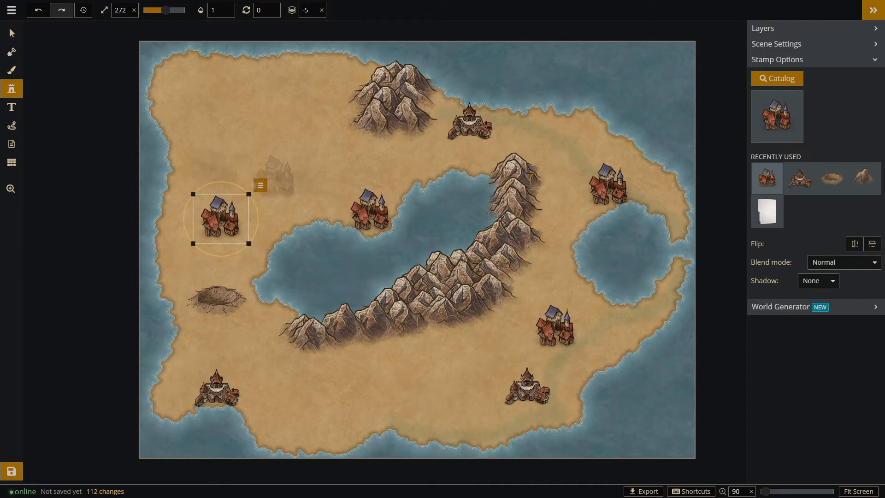
{"action": "left_click", "coordinate": [12, 34]}
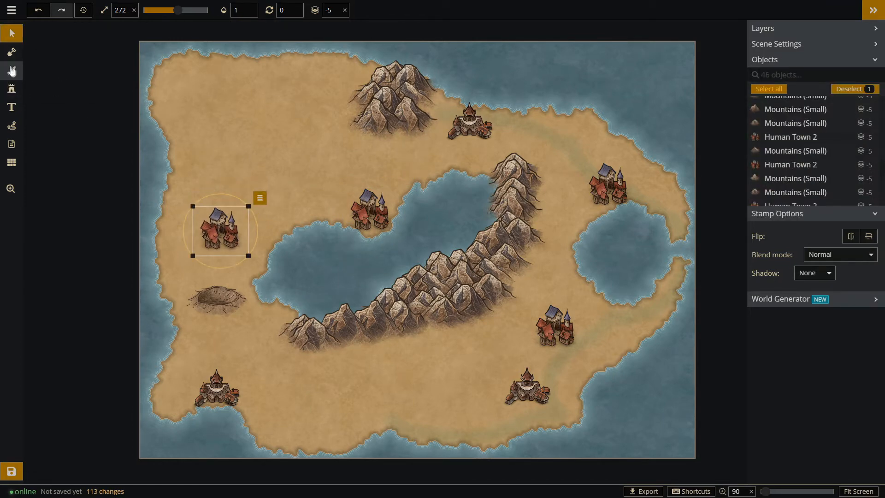
Reshape the western coast with the size 60 mask brush, subtracting land beside the western town and adding land farther south.
{"action": "left_click", "coordinate": [12, 51]}
{"action": "left_click", "coordinate": [300, 10]}
{"action": "left_click_drag", "start_coordinate": [162, 198], "coordinate": [161, 308]}
{"action": "left_click", "coordinate": [257, 10]}
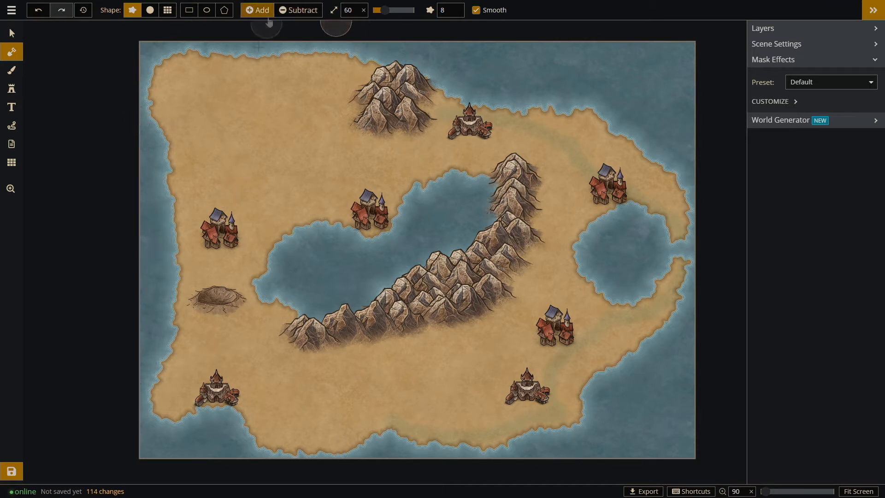
{"action": "mouse_move", "coordinate": [175, 293]}
{"action": "left_mouse_down"}
{"action": "mouse_move", "coordinate": [175, 281]}
{"action": "mouse_move", "coordinate": [160, 373]}
{"action": "mouse_move", "coordinate": [187, 245]}
{"action": "left_mouse_up"}
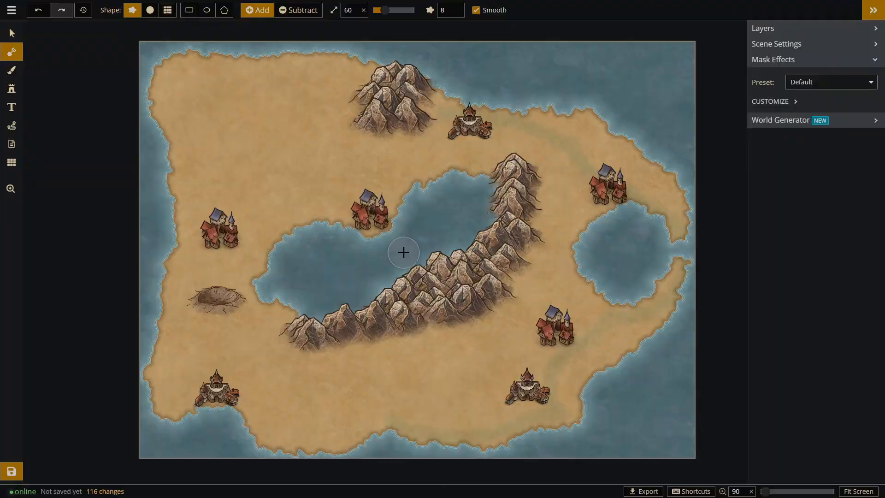
Search the stamp catalog for "volcano" and place the Volcano 1 stamp just west of the northern mountains.
{"action": "scroll", "coordinate": [554, 193], "scroll_direction": "down", "scroll_amount": 1}
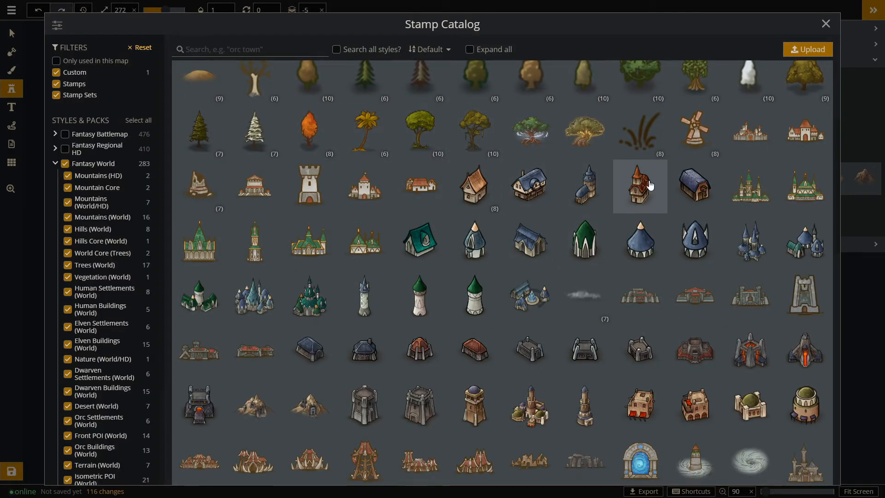
{"action": "scroll", "coordinate": [562, 193], "scroll_direction": "down", "scroll_amount": 2}
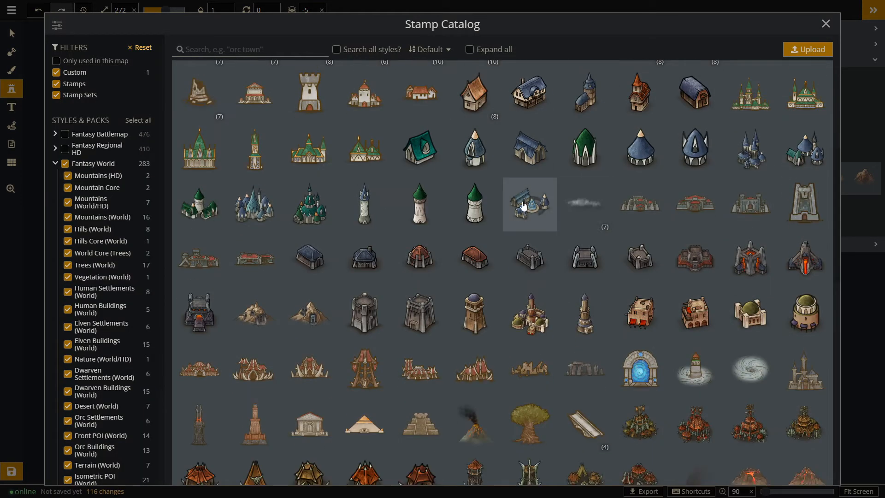
{"action": "scroll", "coordinate": [665, 247], "scroll_direction": "down", "scroll_amount": 4}
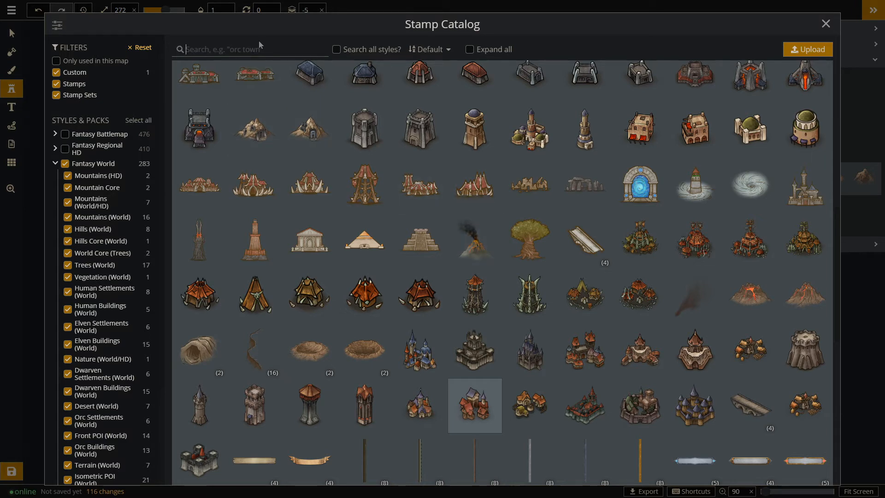
{"action": "type", "text": "volcano"}
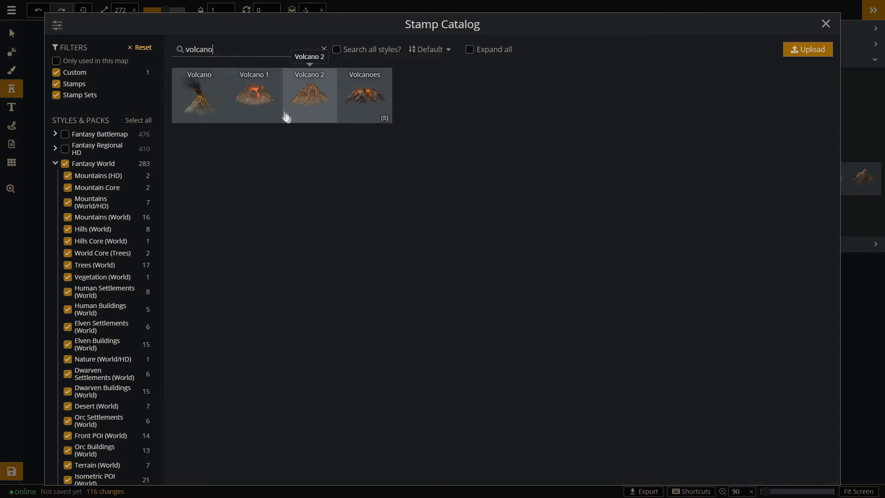
{"action": "left_click", "coordinate": [267, 111]}
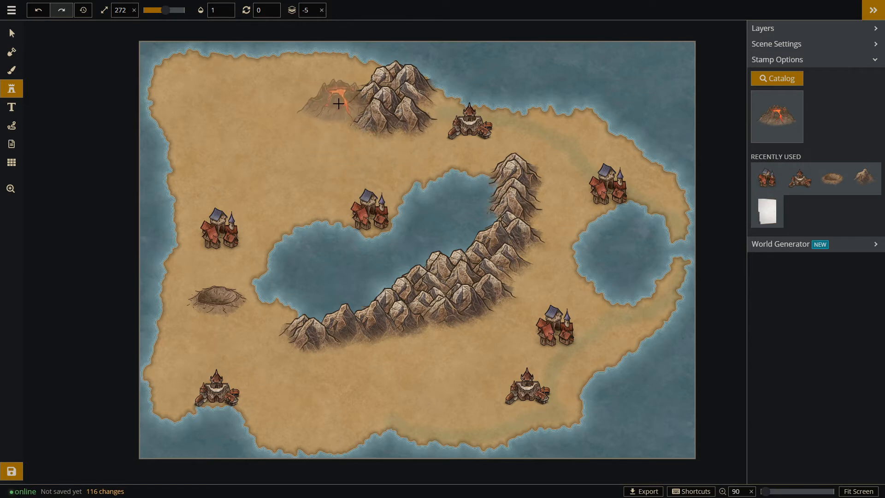
{"action": "left_click", "coordinate": [345, 103]}
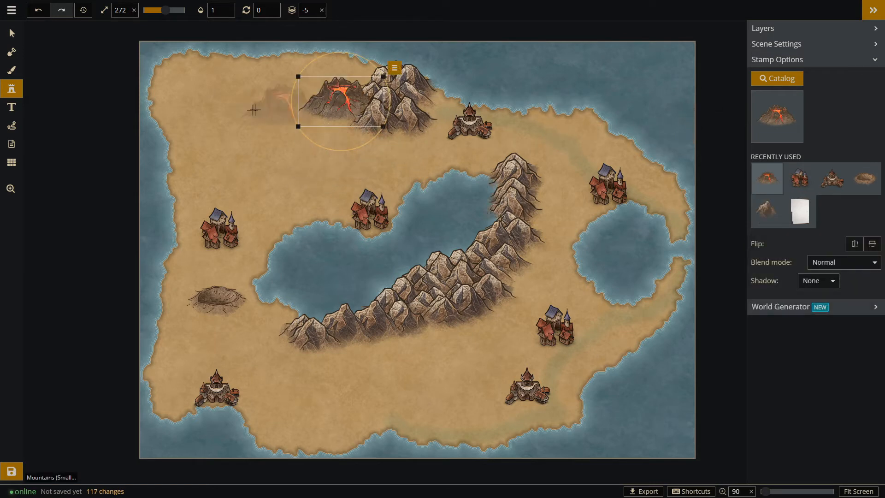
Rearrange the northern mountain stamps into a ring around the volcano, shifting the volcano to the middle of the ring.
{"action": "left_click", "coordinate": [11, 34]}
{"action": "left_click", "coordinate": [338, 99]}
{"action": "left_click", "coordinate": [417, 80]}
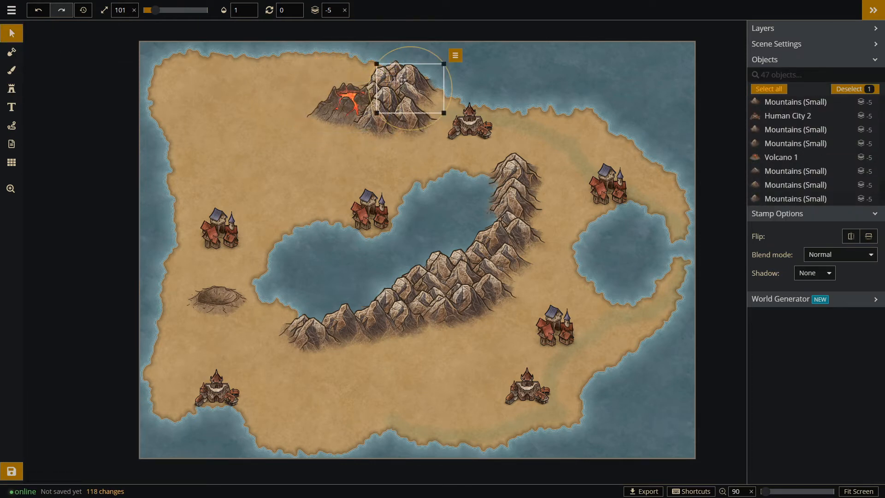
{"action": "left_click_drag", "start_coordinate": [400, 80], "coordinate": [313, 93]}
{"action": "left_click_drag", "start_coordinate": [388, 83], "coordinate": [323, 108]}
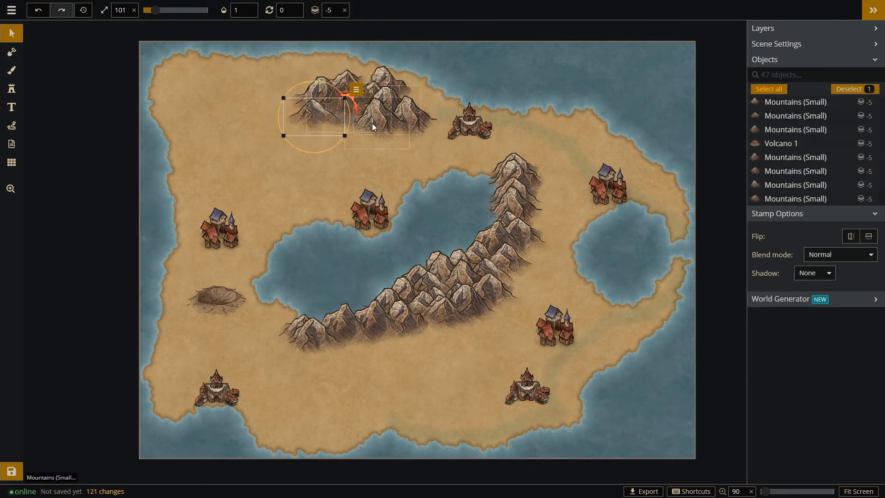
{"action": "left_click_drag", "start_coordinate": [379, 124], "coordinate": [353, 131]}
{"action": "left_click_drag", "start_coordinate": [407, 118], "coordinate": [379, 126]}
{"action": "left_click_drag", "start_coordinate": [376, 75], "coordinate": [382, 96]}
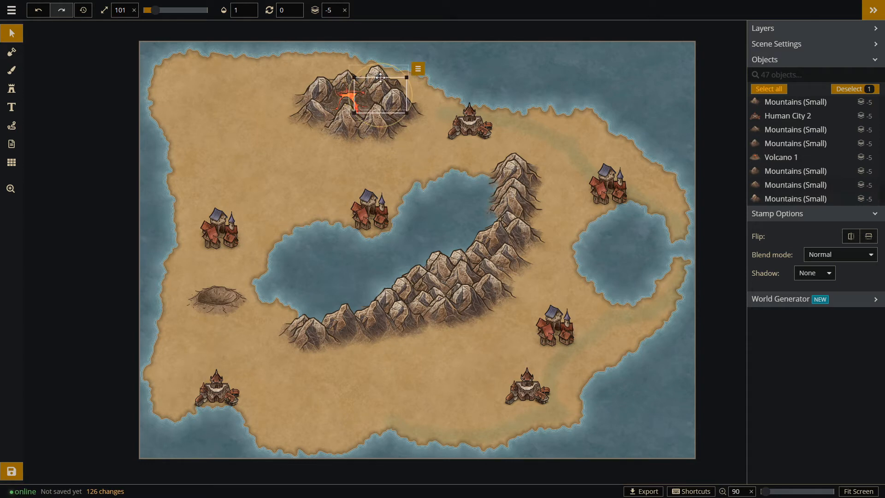
{"action": "left_click_drag", "start_coordinate": [345, 103], "coordinate": [347, 99]}
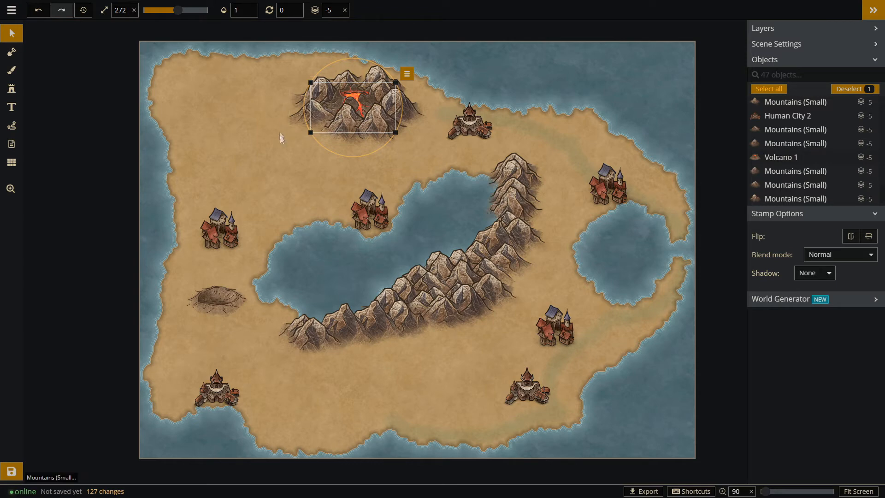
Select the volcano together with its surrounding mountains and move the group slightly northeast.
{"action": "left_click", "coordinate": [296, 143]}
{"action": "left_click_drag", "start_coordinate": [297, 147], "coordinate": [398, 62]}
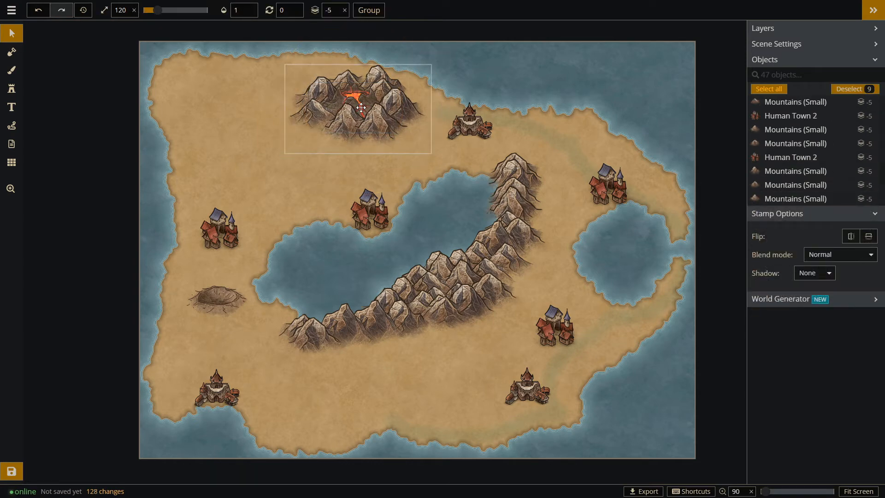
{"action": "mouse_move", "coordinate": [367, 105]}
{"action": "left_mouse_down"}
{"action": "mouse_move", "coordinate": [379, 100]}
{"action": "mouse_move", "coordinate": [371, 101]}
{"action": "left_mouse_up"}
Clear the stamp catalog search, browse the available stamps and choose the Whirlpool stamp.
{"action": "left_click", "coordinate": [12, 88]}
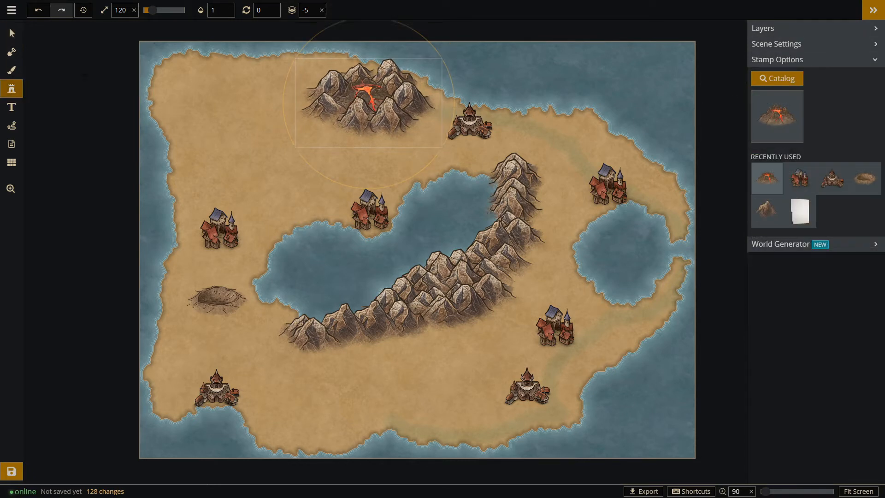
{"action": "left_click", "coordinate": [777, 80]}
{"action": "key", "text": "ctrl+a"}
{"action": "key", "text": "BackSpace"}
{"action": "scroll", "coordinate": [622, 271], "scroll_direction": "down", "scroll_amount": 10}
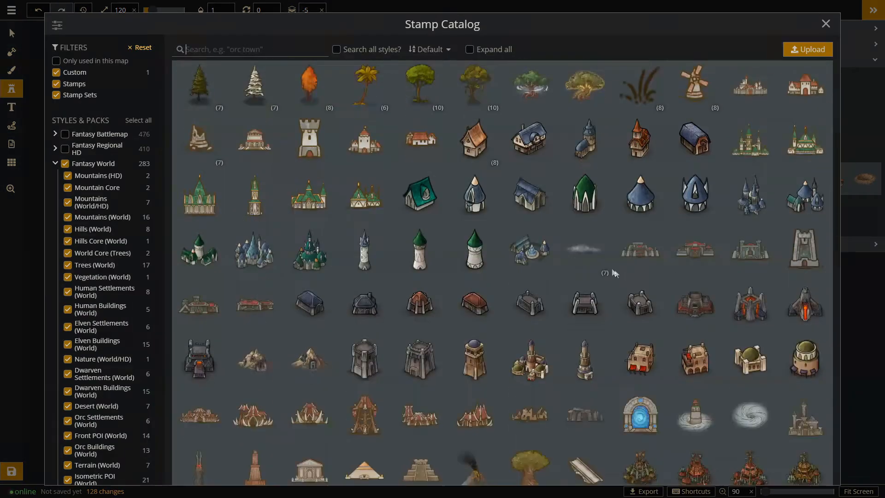
{"action": "scroll", "coordinate": [571, 258], "scroll_direction": "down", "scroll_amount": 5}
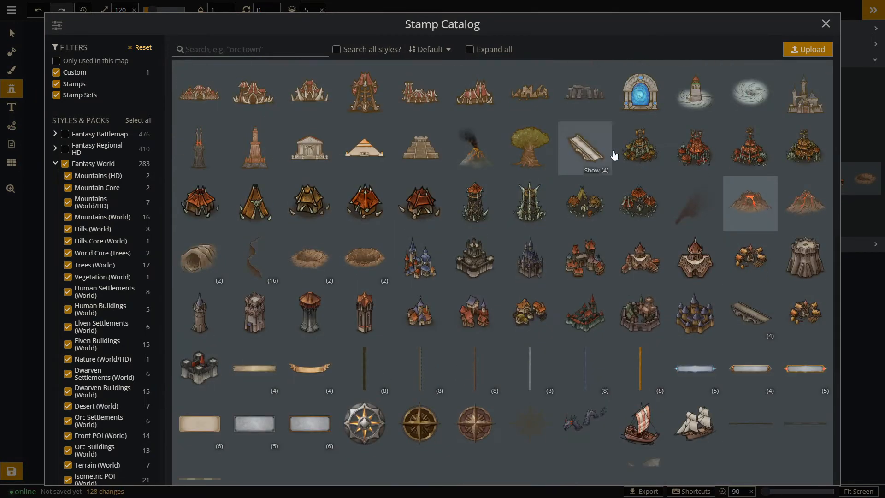
{"action": "scroll", "coordinate": [667, 156], "scroll_direction": "up", "scroll_amount": 5}
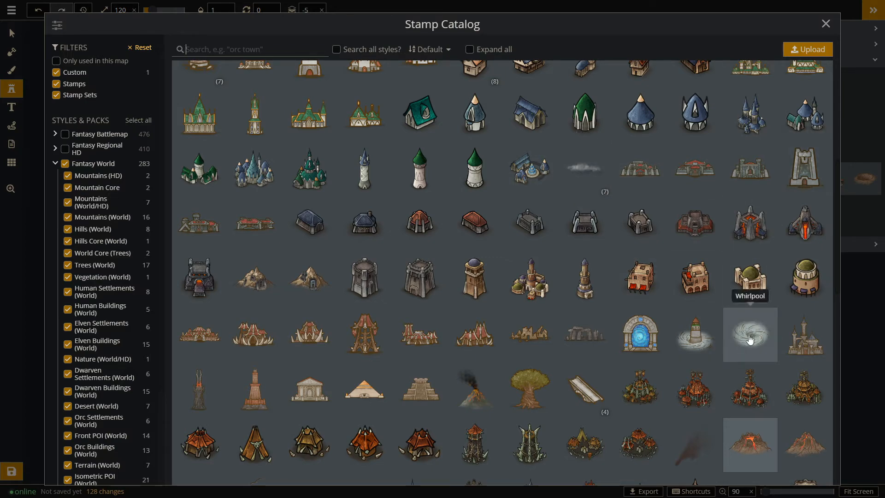
{"action": "scroll", "coordinate": [506, 316], "scroll_direction": "up", "scroll_amount": 3}
{"action": "scroll", "coordinate": [507, 317], "scroll_direction": "down", "scroll_amount": 3}
{"action": "scroll", "coordinate": [516, 307], "scroll_direction": "up", "scroll_amount": 4}
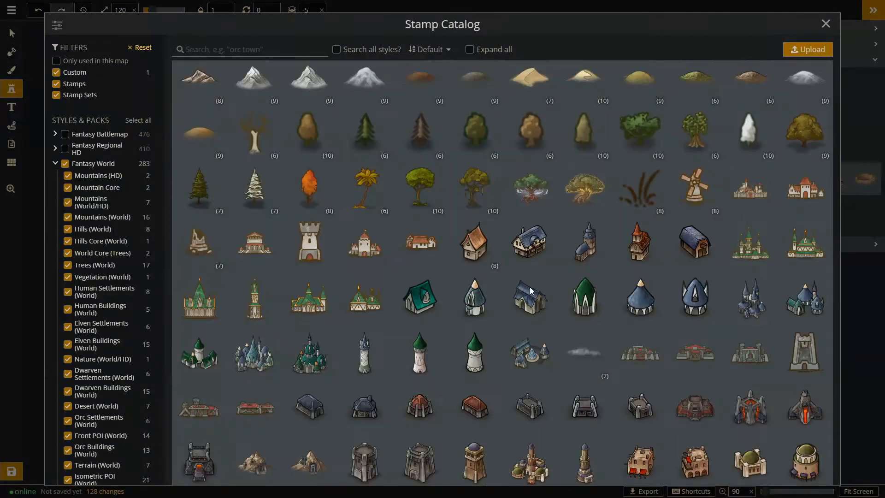
{"action": "scroll", "coordinate": [530, 293], "scroll_direction": "down", "scroll_amount": 5}
{"action": "left_click", "coordinate": [748, 285]}
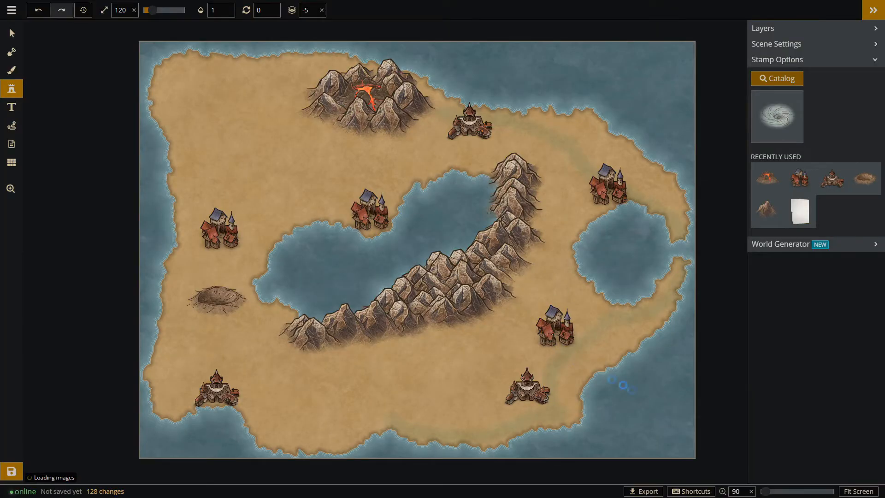
Place the Whirlpool stamp in the southeastern sea and enlarge it to size 381.
{"action": "left_click", "coordinate": [636, 399]}
{"action": "left_click_drag", "start_coordinate": [648, 408], "coordinate": [697, 444]}
{"action": "left_click_drag", "start_coordinate": [660, 422], "coordinate": [647, 411]}
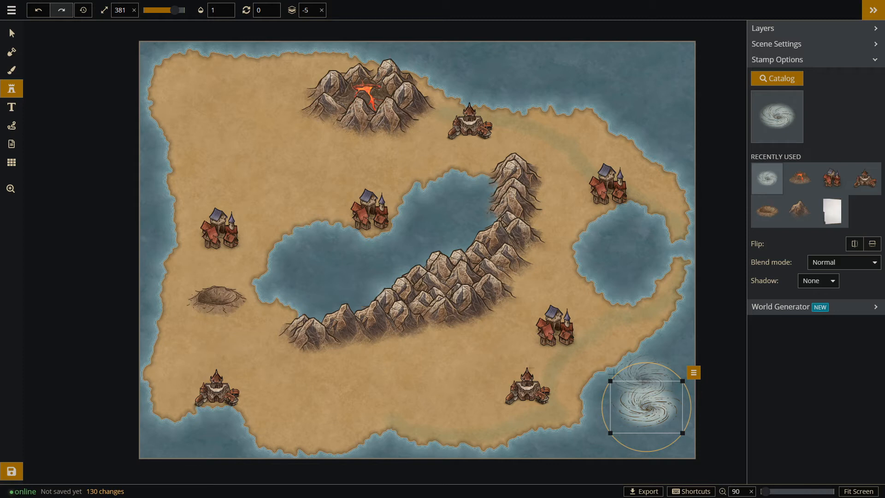
Nudge the southeastern city slightly west, the whirlpool slightly southeast, and the southeastern town slightly north.
{"action": "left_click", "coordinate": [11, 33]}
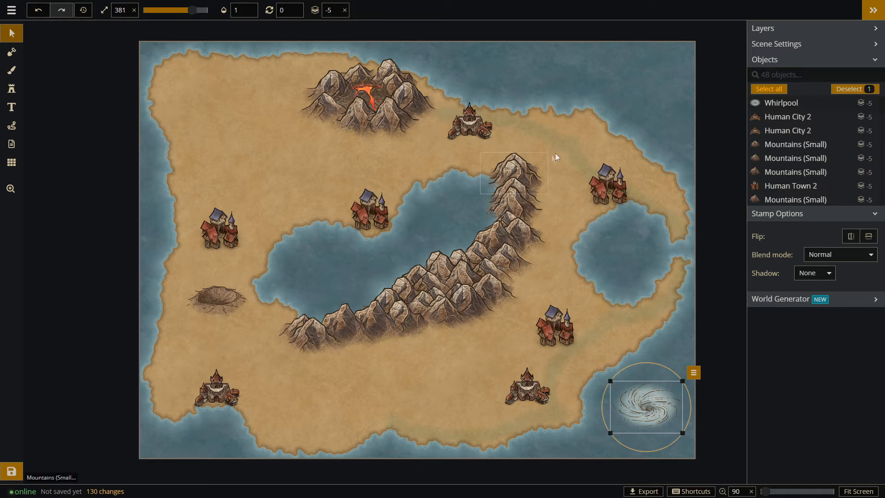
{"action": "left_click", "coordinate": [564, 199]}
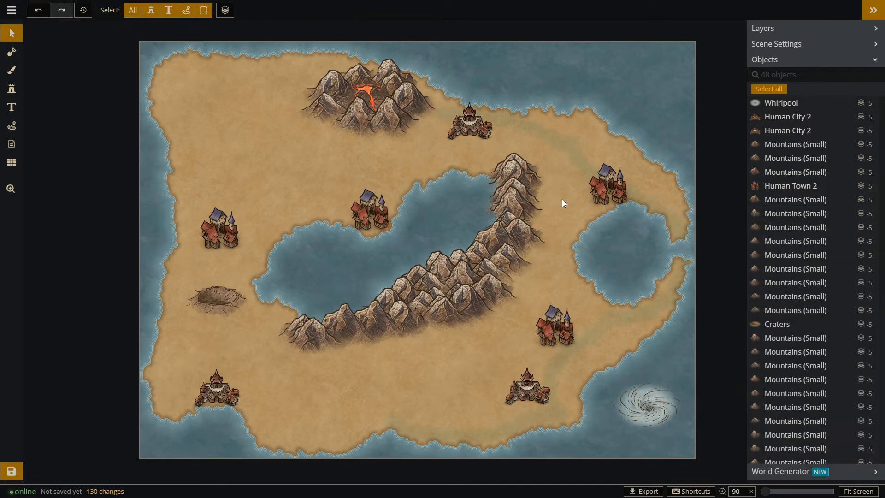
{"action": "left_click", "coordinate": [530, 388]}
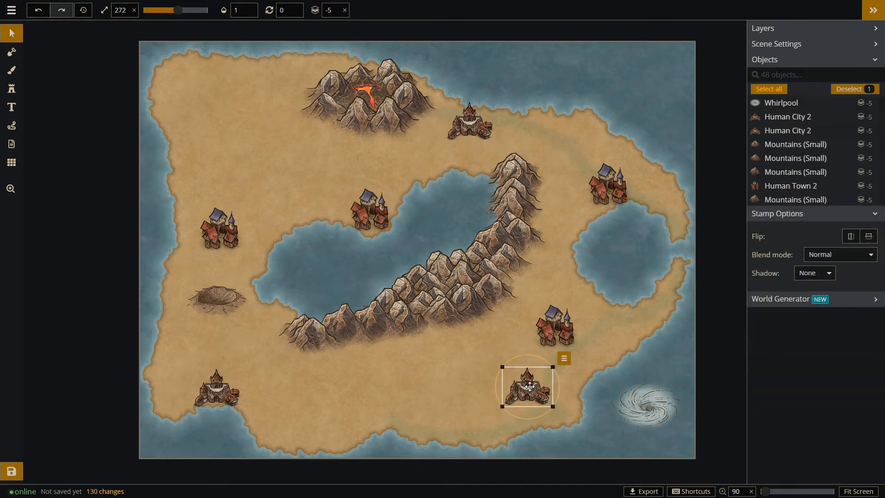
{"action": "left_click", "coordinate": [558, 328]}
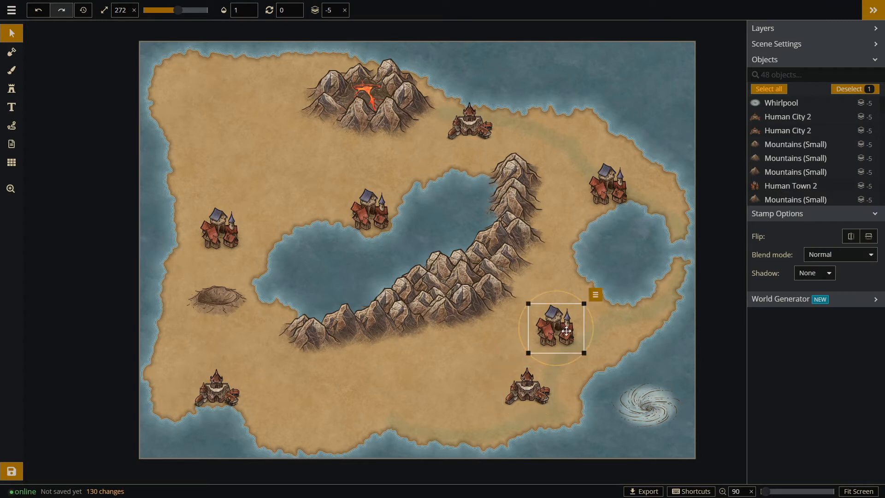
{"action": "left_click", "coordinate": [526, 393]}
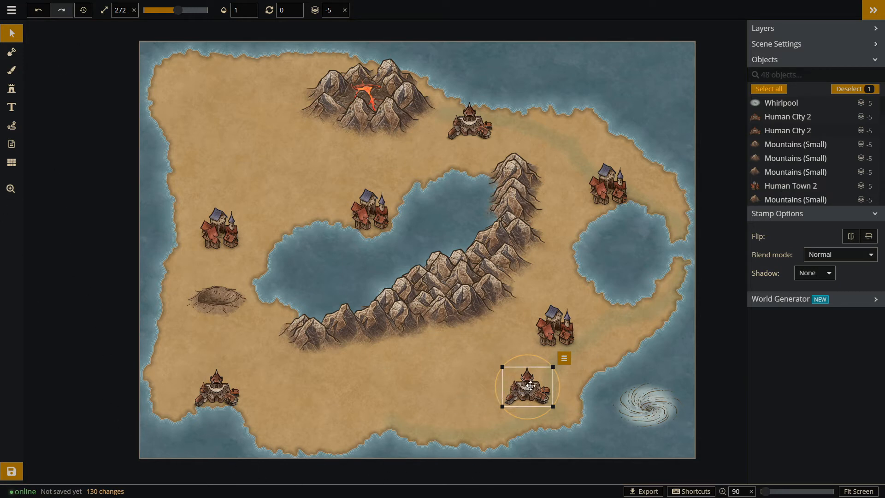
{"action": "left_click_drag", "start_coordinate": [528, 387], "coordinate": [525, 388]}
{"action": "left_click_drag", "start_coordinate": [647, 403], "coordinate": [649, 404]}
{"action": "left_click", "coordinate": [559, 316]}
{"action": "left_click_drag", "start_coordinate": [559, 316], "coordinate": [559, 324]}
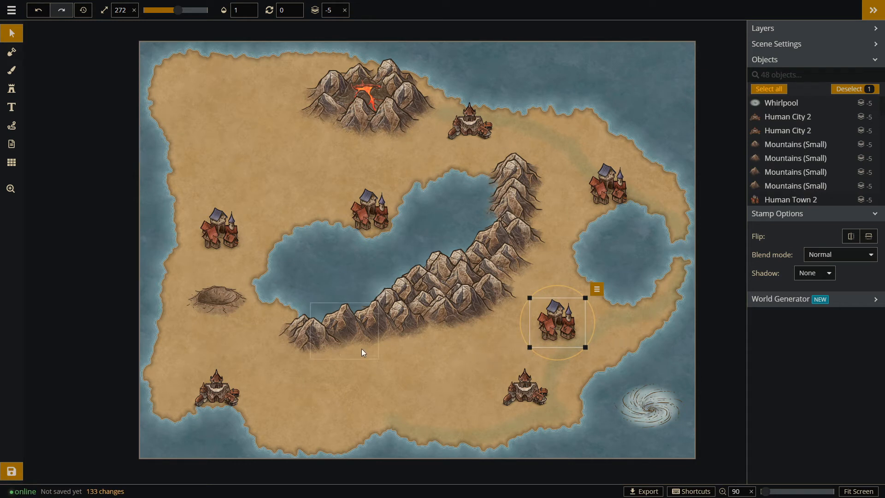
{"action": "left_click", "coordinate": [433, 206]}
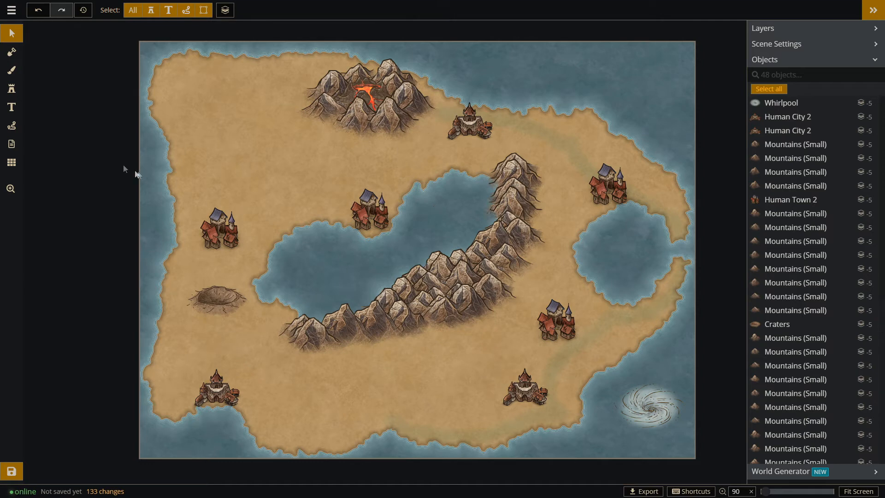
Choose the light sand texture and paint the northwestern land on the foreground with a size 200 brush.
{"action": "key", "text": "F11"}
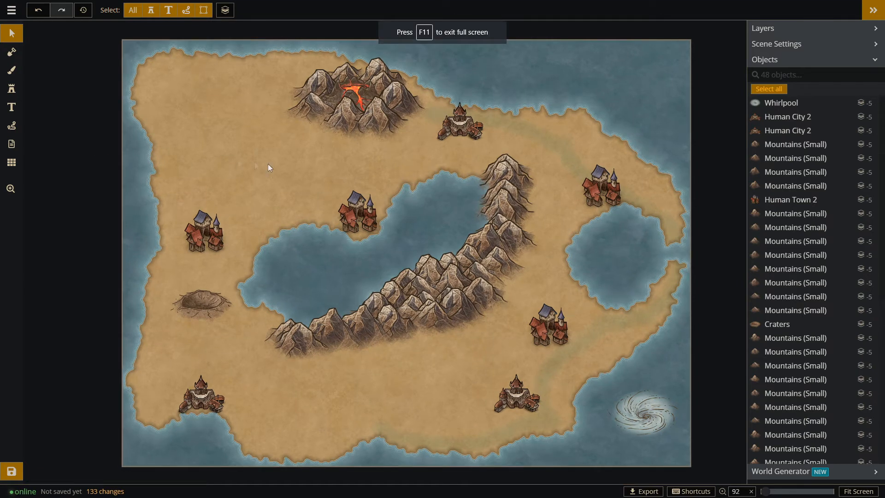
{"action": "left_click", "coordinate": [13, 74]}
{"action": "left_click", "coordinate": [778, 117]}
{"action": "left_click", "coordinate": [211, 115]}
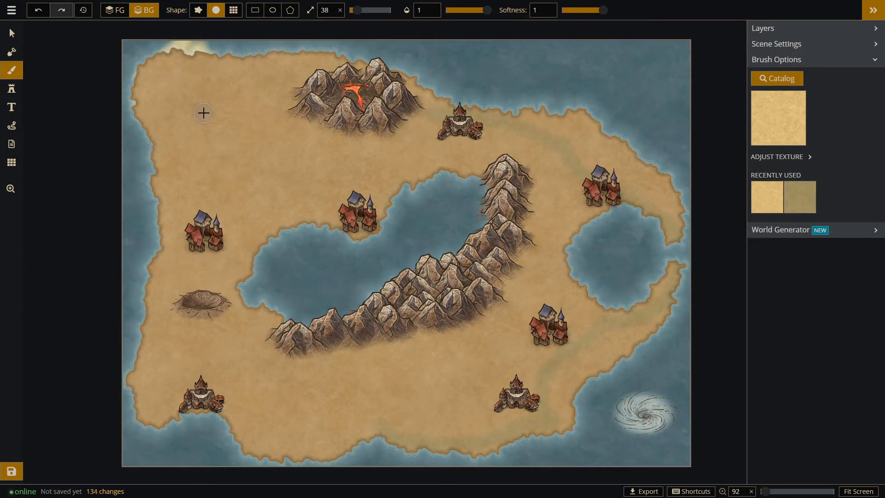
{"action": "left_click", "coordinate": [114, 10]}
{"action": "left_click_drag", "start_coordinate": [358, 10], "coordinate": [390, 10]}
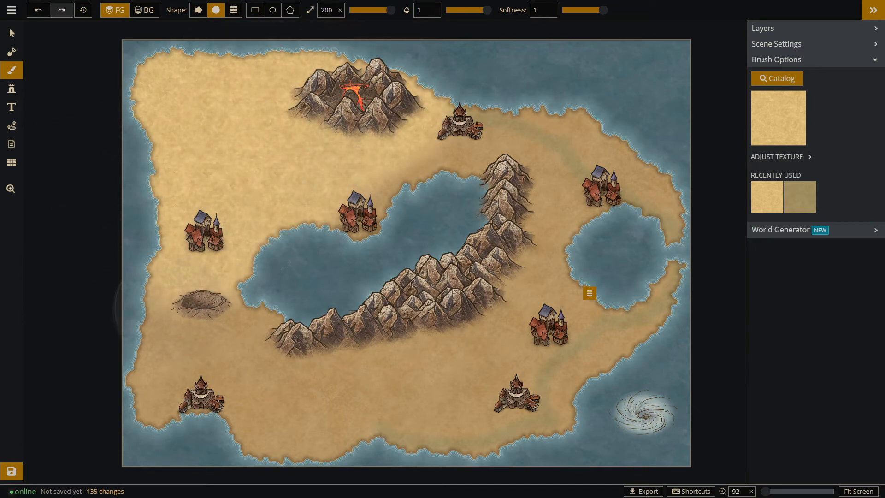
Paint the southern and eastern land with a mottled olive grass texture at brush size 120, and recolor it with the paler mottled green texture.
{"action": "left_click", "coordinate": [777, 78]}
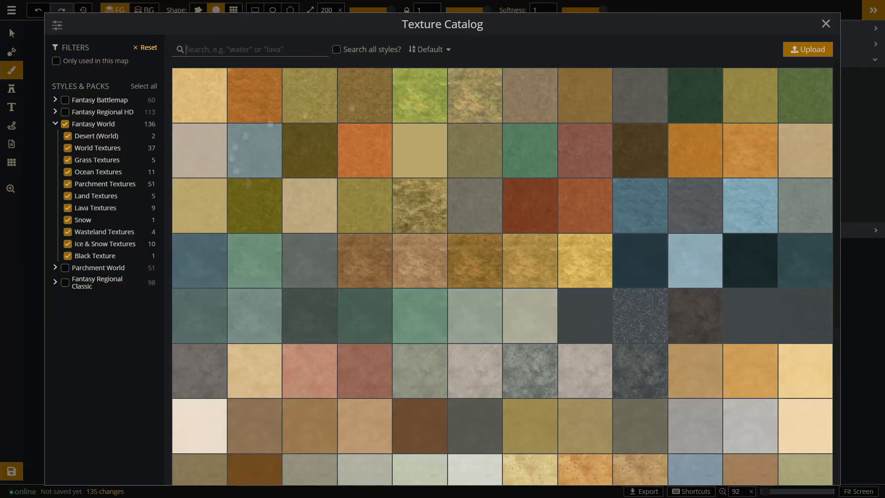
{"action": "left_click", "coordinate": [415, 211]}
{"action": "left_click", "coordinate": [375, 10]}
{"action": "mouse_move", "coordinate": [251, 437]}
{"action": "left_mouse_down"}
{"action": "mouse_move", "coordinate": [461, 340]}
{"action": "mouse_move", "coordinate": [599, 350]}
{"action": "mouse_move", "coordinate": [576, 194]}
{"action": "mouse_move", "coordinate": [553, 138]}
{"action": "mouse_move", "coordinate": [526, 134]}
{"action": "left_mouse_up"}
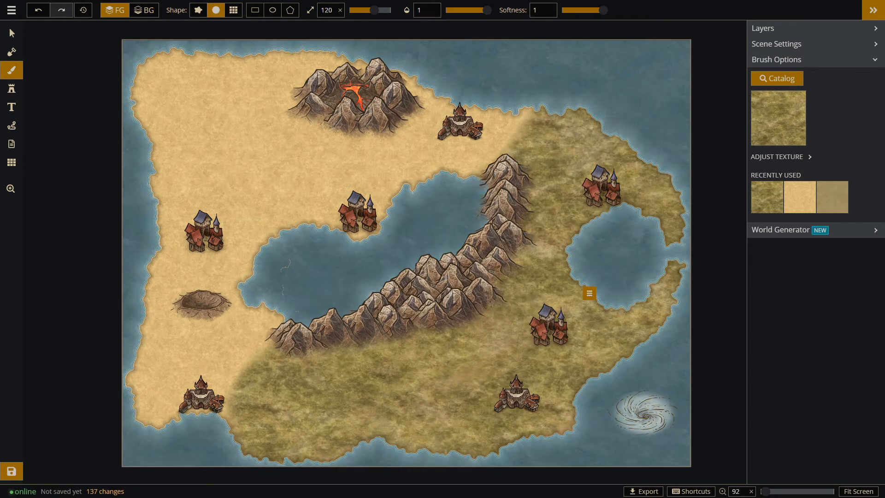
{"action": "left_click_drag", "start_coordinate": [251, 426], "coordinate": [202, 482]}
{"action": "mouse_move", "coordinate": [170, 439]}
{"action": "left_mouse_down"}
{"action": "mouse_move", "coordinate": [136, 365]}
{"action": "mouse_move", "coordinate": [326, 330]}
{"action": "left_mouse_up"}
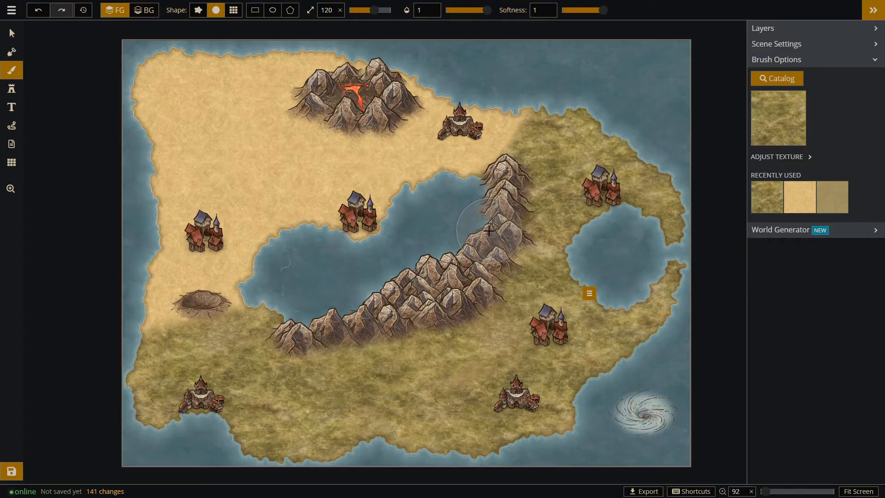
{"action": "left_click", "coordinate": [772, 115]}
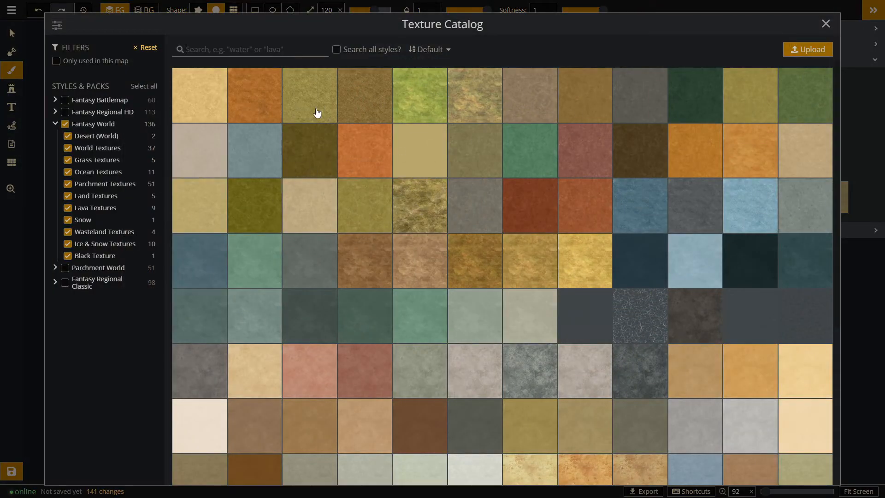
{"action": "left_click", "coordinate": [474, 90]}
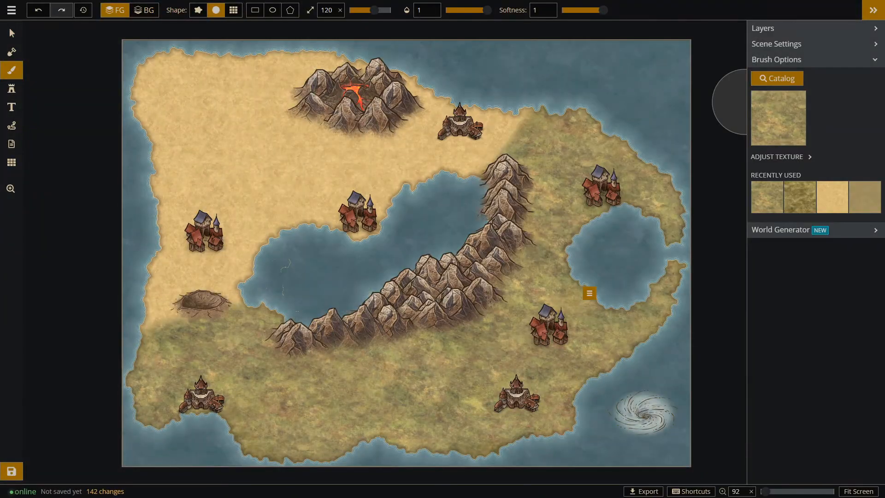
Extend the land at the northwestern corner, and trim its northern coast with a round subtract brush at size 37.
{"action": "left_click", "coordinate": [11, 52]}
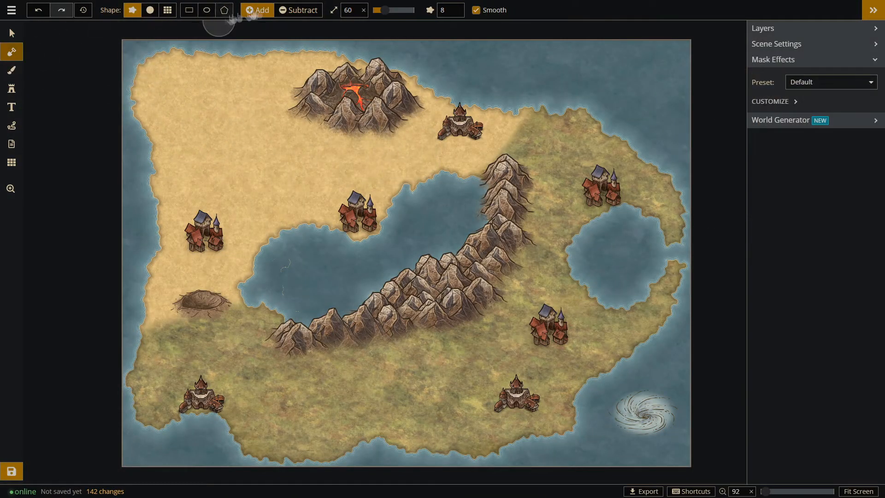
{"action": "left_click_drag", "start_coordinate": [140, 81], "coordinate": [212, 65]}
{"action": "left_click", "coordinate": [299, 10]}
{"action": "left_click", "coordinate": [149, 10]}
{"action": "left_click_drag", "start_coordinate": [382, 11], "coordinate": [380, 10]}
{"action": "left_click_drag", "start_coordinate": [134, 43], "coordinate": [236, 40]}
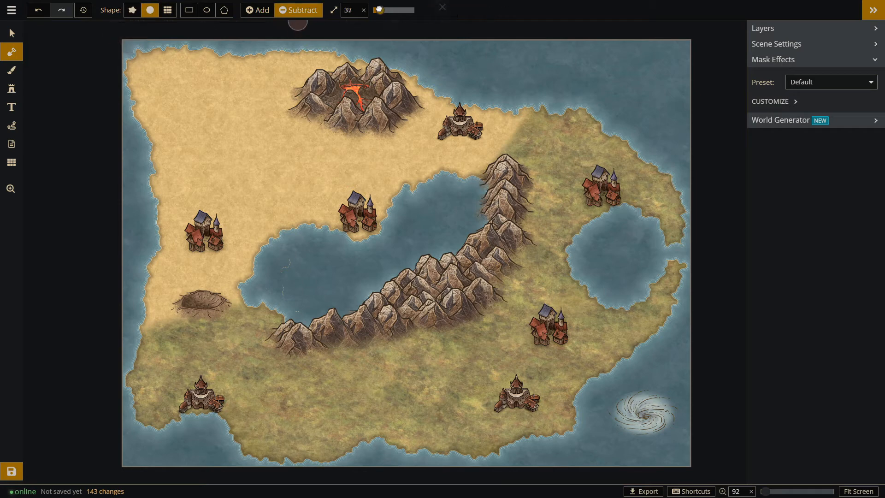
Choose the Cliffs stamp set, place one cliff on the northwestern land, and resize it to 92.
{"action": "left_click", "coordinate": [12, 89]}
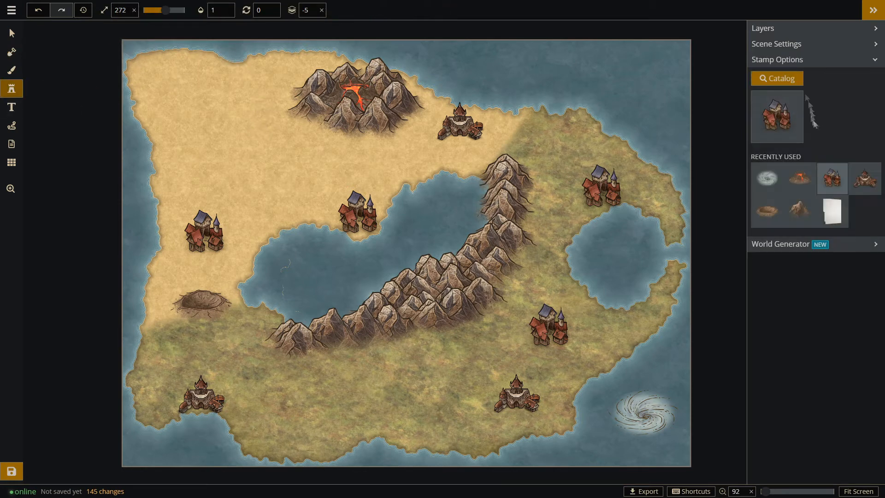
{"action": "left_click", "coordinate": [786, 82]}
{"action": "left_click", "coordinate": [260, 51]}
{"action": "type", "text": "cliff"}
{"action": "left_click", "coordinate": [199, 96]}
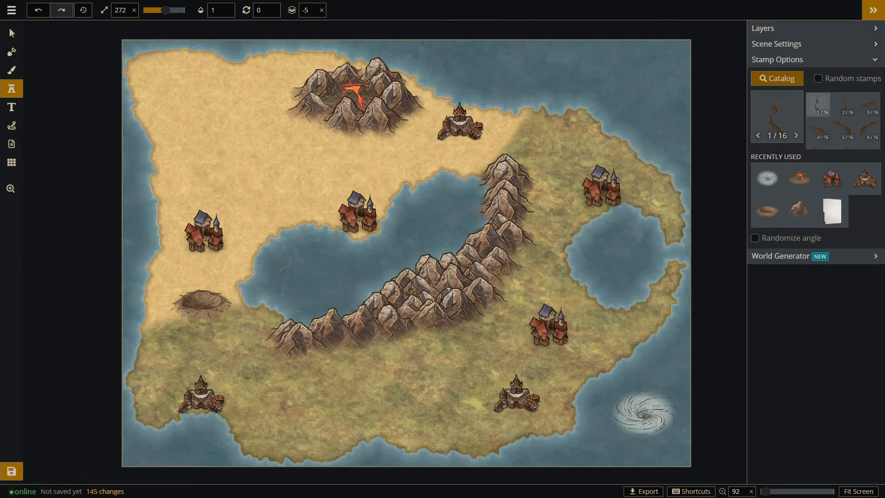
{"action": "scroll", "coordinate": [846, 119], "scroll_direction": "down", "scroll_amount": 3}
{"action": "left_click", "coordinate": [825, 135]}
{"action": "left_click", "coordinate": [177, 102]}
{"action": "left_click", "coordinate": [11, 34]}
{"action": "left_click", "coordinate": [181, 106]}
{"action": "left_click_drag", "start_coordinate": [225, 120], "coordinate": [213, 175]}
{"action": "scroll", "coordinate": [175, 87], "scroll_direction": "up", "scroll_amount": 8}
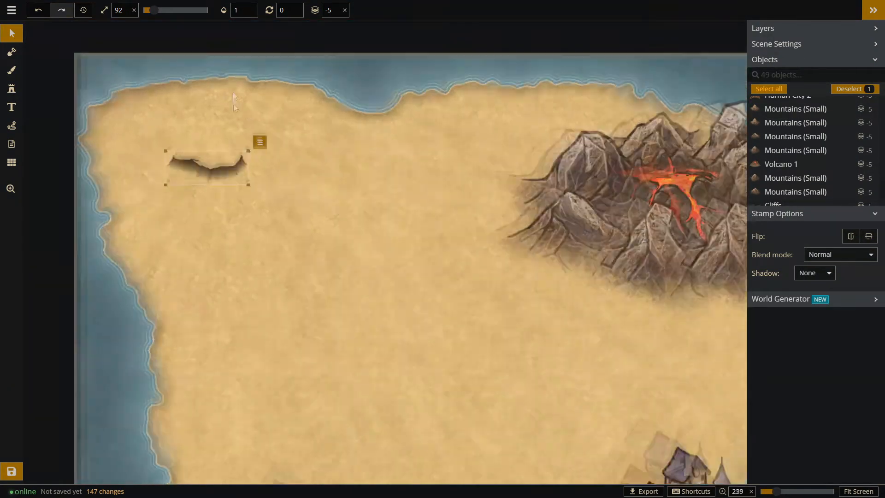
Place three more Cliffs variants to form a partial ring in the northwest, and move the four cliffs together slightly southeast.
{"action": "left_click", "coordinate": [12, 88]}
{"action": "scroll", "coordinate": [833, 131], "scroll_direction": "up", "scroll_amount": 1}
{"action": "left_click", "coordinate": [867, 129]}
{"action": "left_click", "coordinate": [258, 151]}
{"action": "scroll", "coordinate": [847, 136], "scroll_direction": "down", "scroll_amount": 1}
{"action": "scroll", "coordinate": [847, 135], "scroll_direction": "down", "scroll_amount": 1}
{"action": "left_click", "coordinate": [818, 110]}
{"action": "left_click", "coordinate": [249, 116]}
{"action": "scroll", "coordinate": [842, 138], "scroll_direction": "up", "scroll_amount": 1}
{"action": "left_click", "coordinate": [843, 135]}
{"action": "left_click", "coordinate": [868, 134]}
{"action": "left_click", "coordinate": [184, 103]}
{"action": "left_click", "coordinate": [11, 33]}
{"action": "left_click_drag", "start_coordinate": [100, 61], "coordinate": [332, 215]}
{"action": "left_click_drag", "start_coordinate": [263, 140], "coordinate": [286, 152]}
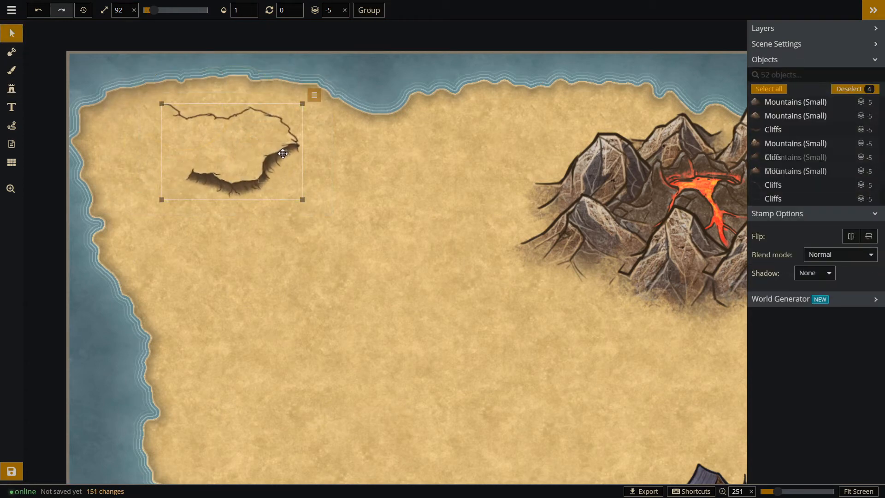
{"action": "left_click", "coordinate": [478, 172]}
Extend the southern cliff edge westward with another cliff, and replace the northern cliff with variant 11 of the Cliffs set.
{"action": "left_click", "coordinate": [11, 89]}
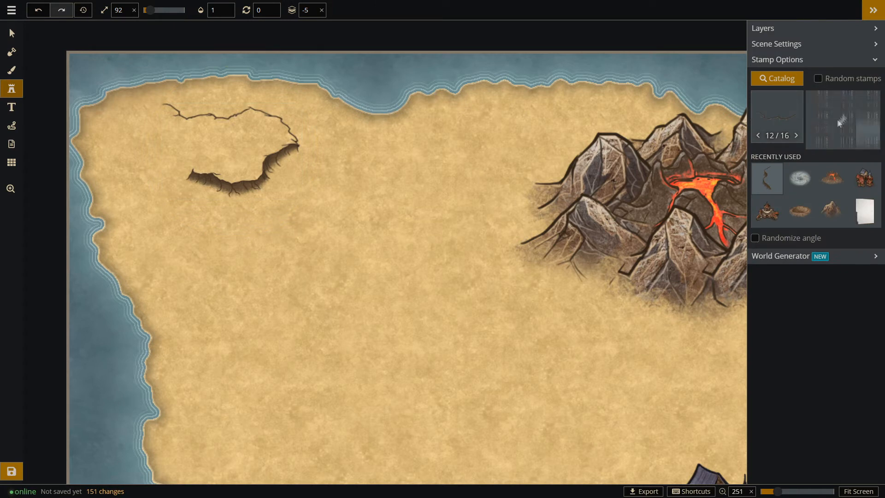
{"action": "left_click", "coordinate": [818, 131]}
{"action": "left_click", "coordinate": [158, 182]}
{"action": "left_click", "coordinate": [11, 33]}
{"action": "left_click", "coordinate": [207, 115]}
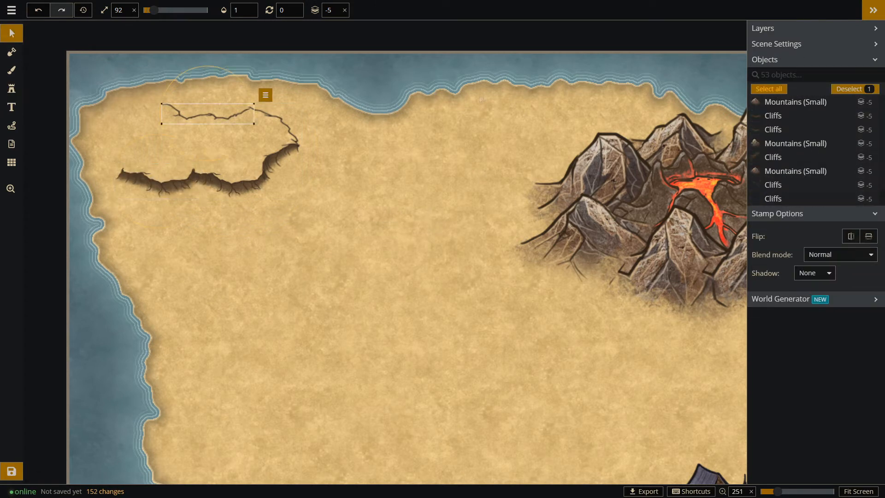
{"action": "key", "text": "Delete"}
{"action": "left_click", "coordinate": [12, 88]}
{"action": "scroll", "coordinate": [842, 134], "scroll_direction": "down", "scroll_amount": 1}
{"action": "left_click", "coordinate": [838, 136]}
{"action": "left_click", "coordinate": [215, 104]}
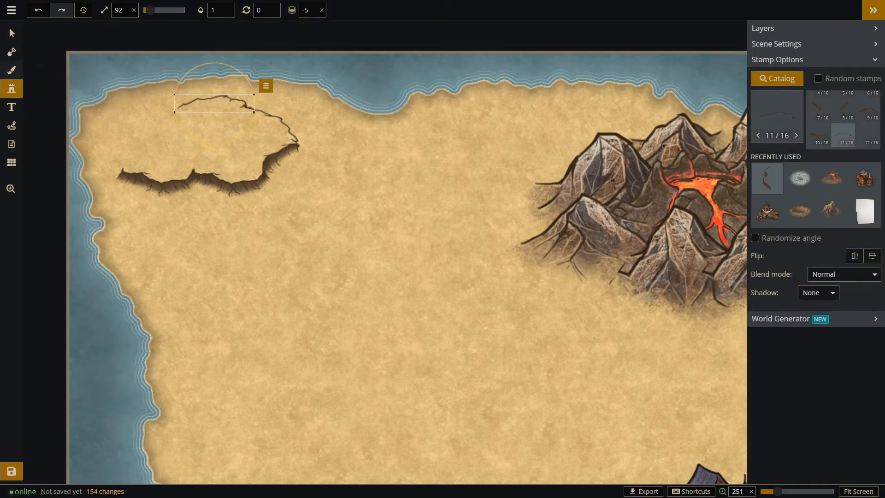
Paint a strip of bright green grass texture along the northwestern coast with a size 21 brush.
{"action": "left_click", "coordinate": [12, 70]}
{"action": "left_click", "coordinate": [777, 78]}
{"action": "left_click", "coordinate": [419, 96]}
{"action": "left_click_drag", "start_coordinate": [367, 10], "coordinate": [353, 10]}
{"action": "left_click_drag", "start_coordinate": [168, 85], "coordinate": [82, 102]}
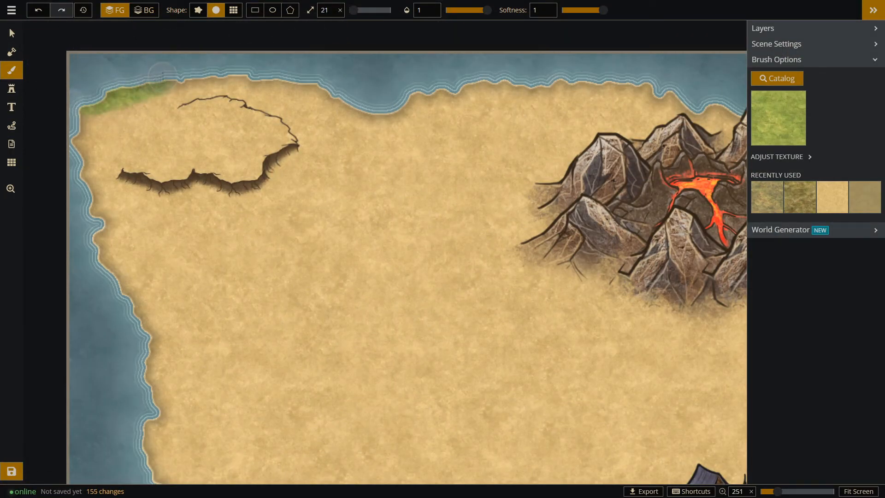
{"action": "left_click_drag", "start_coordinate": [162, 78], "coordinate": [110, 99]}
Search the stamps for "tower" and place Human Tower 1 on the green strip of the northwestern coast.
{"action": "left_click", "coordinate": [12, 89]}
{"action": "left_click", "coordinate": [777, 79]}
{"action": "type", "text": "tower"}
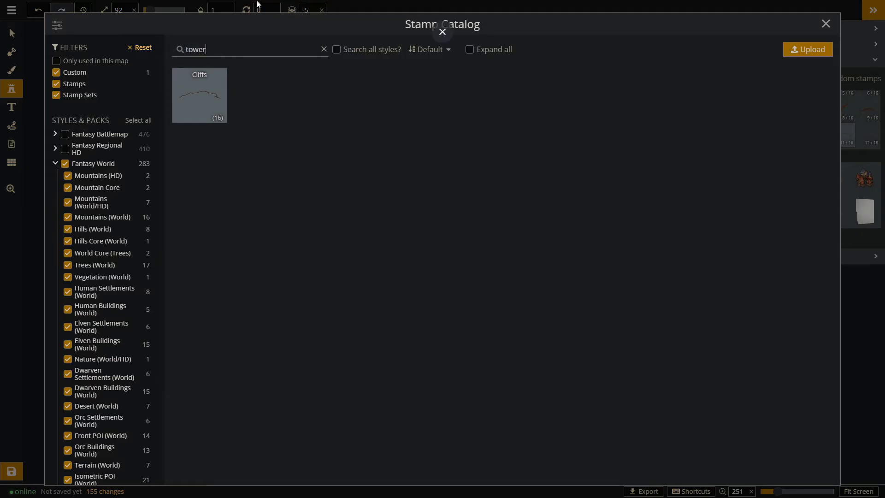
{"action": "left_click", "coordinate": [444, 99]}
{"action": "left_click", "coordinate": [147, 106]}
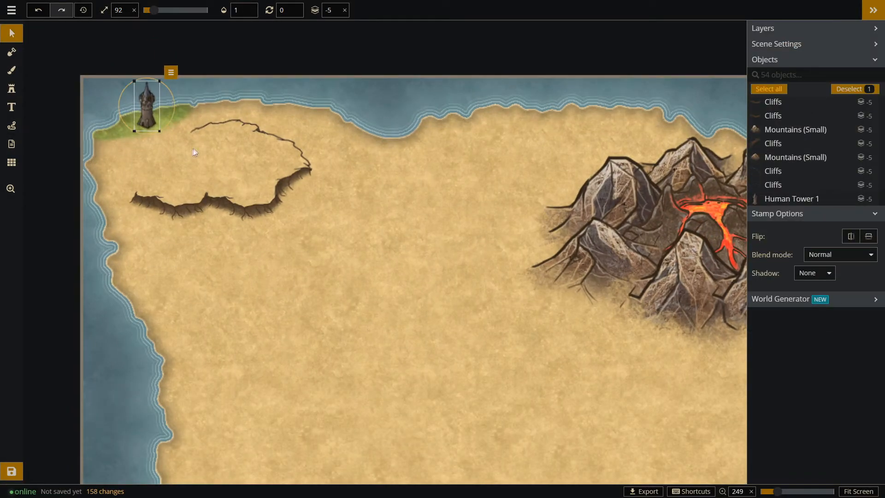
Search the stamps for "castle" and place a castle inside the eastern part of the cliff ring at size 78.
{"action": "left_click", "coordinate": [194, 153]}
{"action": "left_click", "coordinate": [13, 88]}
{"action": "left_click", "coordinate": [774, 80]}
{"action": "double_click", "coordinate": [302, 46]}
{"action": "type", "text": "castle"}
{"action": "double_click", "coordinate": [303, 45]}
{"action": "left_click", "coordinate": [254, 95]}
{"action": "left_click", "coordinate": [256, 157]}
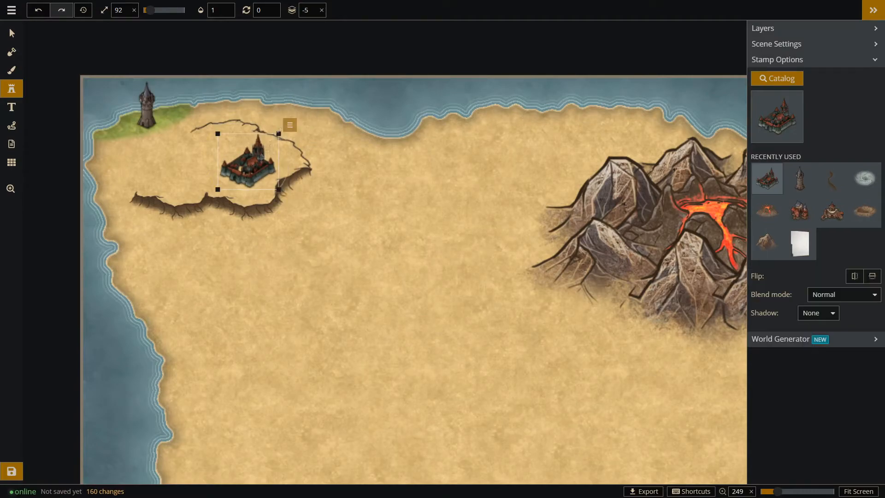
Place a Dwarven Tower stamp near the western end of the southern cliffs, reduced to size 66.
{"action": "left_click", "coordinate": [782, 117]}
{"action": "type", "text": "tower"}
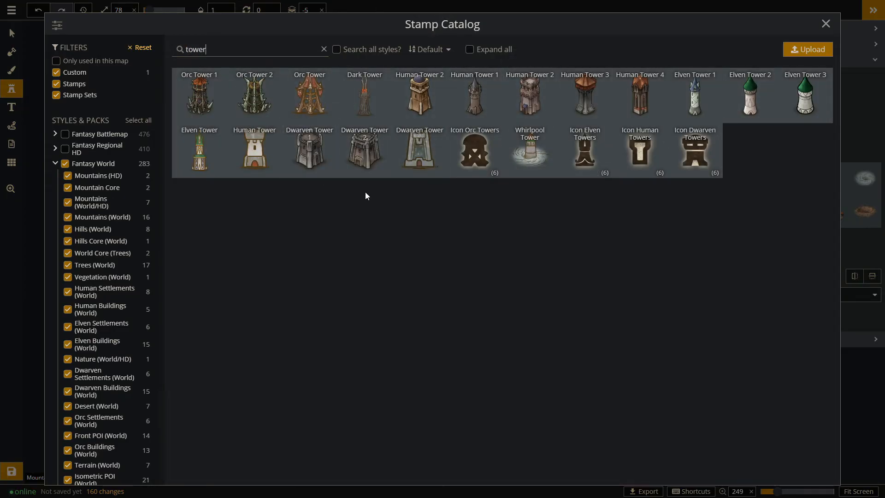
{"action": "left_click", "coordinate": [364, 149]}
{"action": "left_click", "coordinate": [171, 183]}
{"action": "left_click_drag", "start_coordinate": [189, 169], "coordinate": [186, 172]}
{"action": "left_click_drag", "start_coordinate": [172, 186], "coordinate": [166, 186]}
{"action": "scroll", "coordinate": [121, 120], "scroll_direction": "down", "scroll_amount": 5}
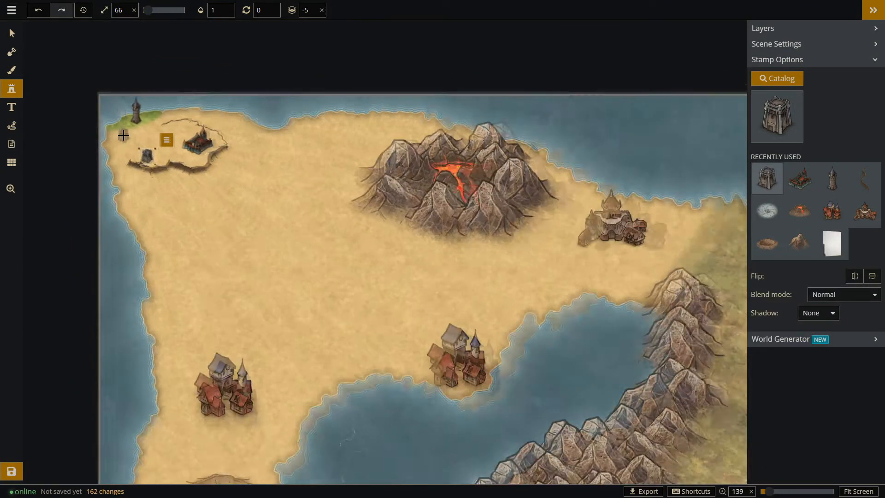
Nudge the castle slightly northwest within the cliff ring.
{"action": "scroll", "coordinate": [125, 129], "scroll_direction": "up", "scroll_amount": 3}
{"action": "key", "text": "v"}
{"action": "left_click_drag", "start_coordinate": [117, 120], "coordinate": [149, 116]}
{"action": "left_click_drag", "start_coordinate": [227, 152], "coordinate": [218, 144]}
{"action": "left_click", "coordinate": [272, 148]}
{"action": "left_click", "coordinate": [219, 141]}
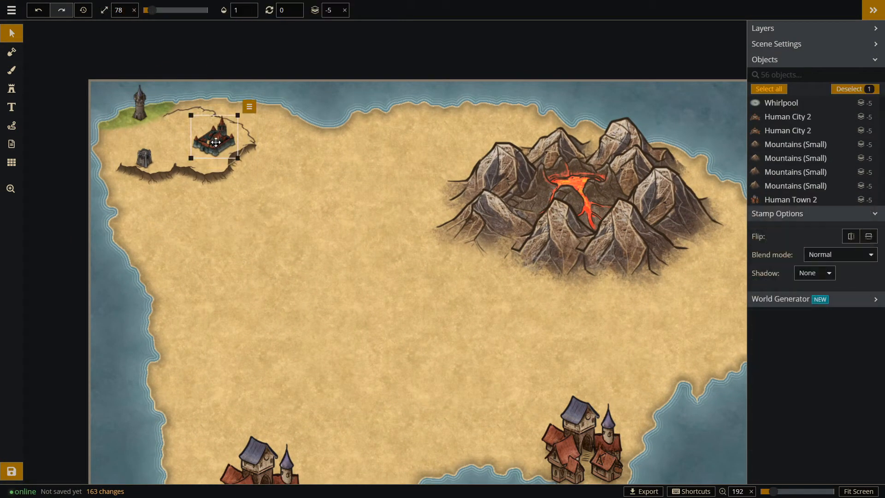
{"action": "scroll", "coordinate": [211, 141], "scroll_direction": "down", "scroll_amount": 3}
{"action": "left_click", "coordinate": [216, 207]}
{"action": "scroll", "coordinate": [215, 208], "scroll_direction": "down", "scroll_amount": 2}
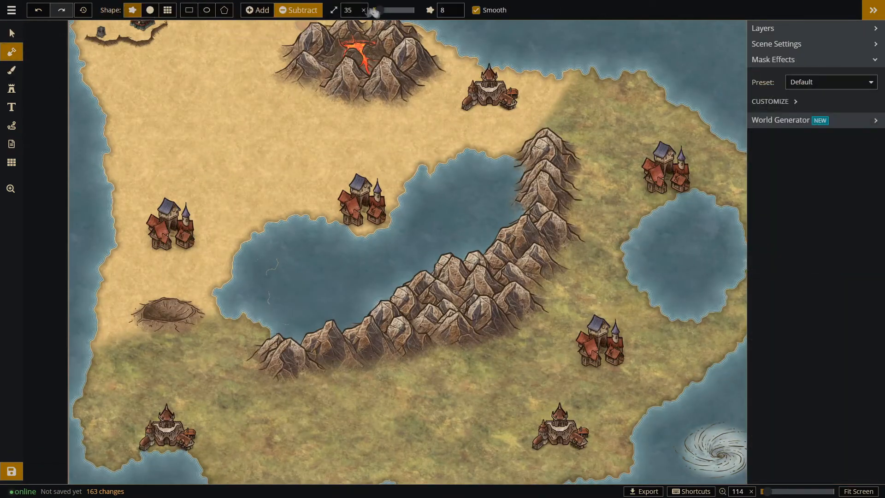
Carve a river from the southern coast up to the mountain range with a rough subtract brush at size 6.
{"action": "left_click_drag", "start_coordinate": [374, 12], "coordinate": [372, 11]}
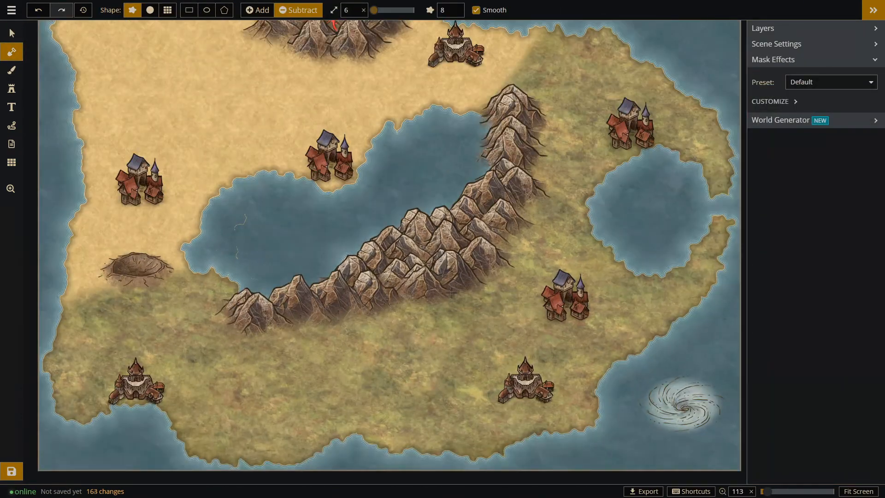
{"action": "left_click_drag", "start_coordinate": [491, 395], "coordinate": [512, 454]}
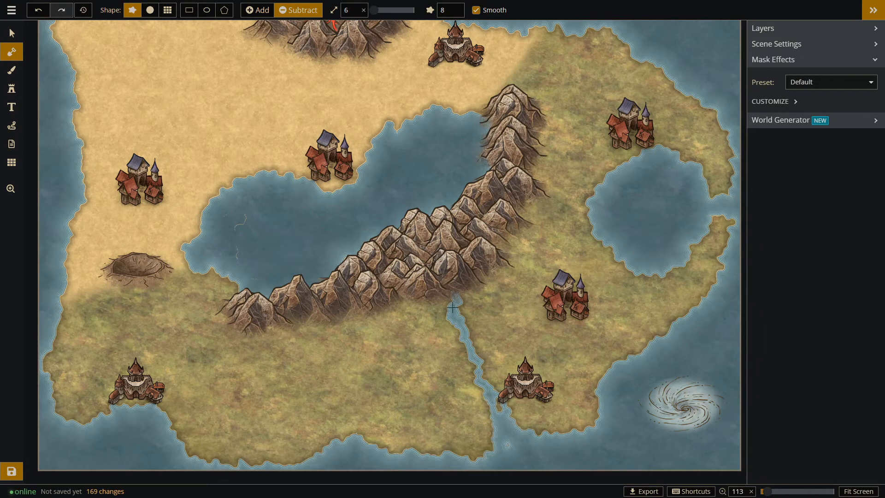
{"action": "scroll", "coordinate": [465, 281], "scroll_direction": "down", "scroll_amount": 1}
{"action": "scroll", "coordinate": [549, 171], "scroll_direction": "up", "scroll_amount": 1}
Carve a river from the mountains to the eastern lake and another from the southwestern bay to the range's western end.
{"action": "left_click_drag", "start_coordinate": [520, 204], "coordinate": [573, 214]}
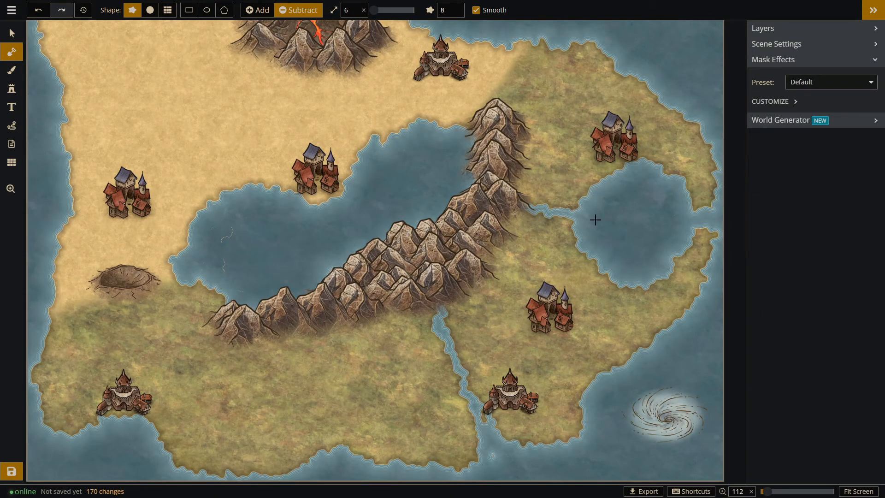
{"action": "scroll", "coordinate": [595, 220], "scroll_direction": "down", "scroll_amount": 2}
{"action": "scroll", "coordinate": [300, 300], "scroll_direction": "up", "scroll_amount": 2}
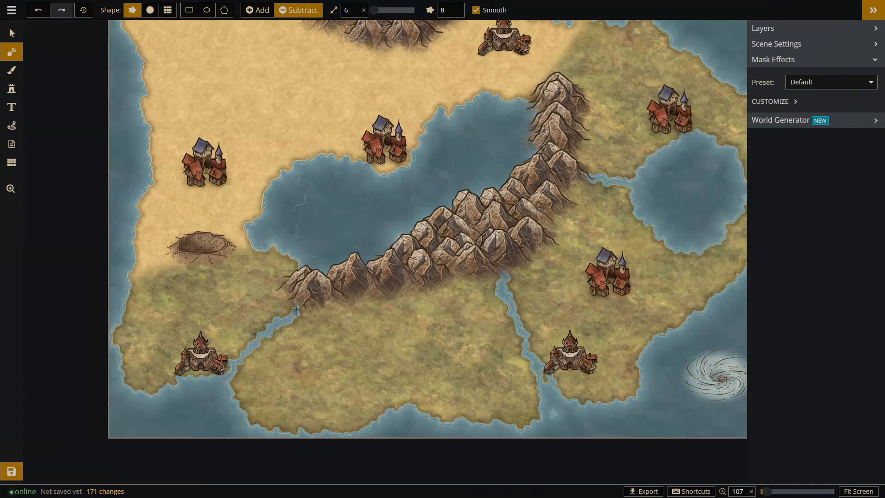
{"action": "left_click_drag", "start_coordinate": [410, 143], "coordinate": [399, 179]}
{"action": "scroll", "coordinate": [399, 180], "scroll_direction": "down", "scroll_amount": 2}
{"action": "scroll", "coordinate": [392, 159], "scroll_direction": "up", "scroll_amount": 2}
Move the western town onto the crater, scale it down to fit, and shift the crater and town north together.
{"action": "left_click", "coordinate": [11, 34]}
{"action": "left_click", "coordinate": [206, 216]}
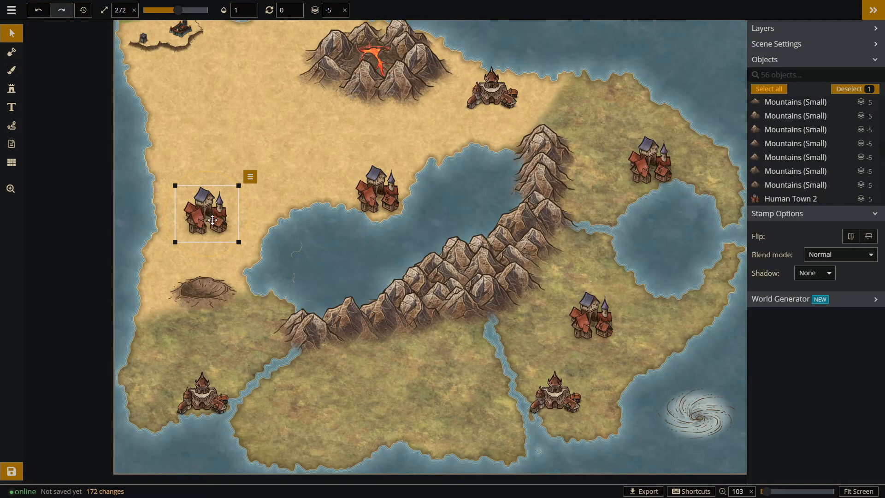
{"action": "left_click_drag", "start_coordinate": [211, 221], "coordinate": [207, 288]}
{"action": "left_click", "coordinate": [246, 231]}
{"action": "left_click", "coordinate": [292, 278]}
{"action": "left_click_drag", "start_coordinate": [229, 259], "coordinate": [201, 293]}
{"action": "left_click_drag", "start_coordinate": [263, 238], "coordinate": [204, 248]}
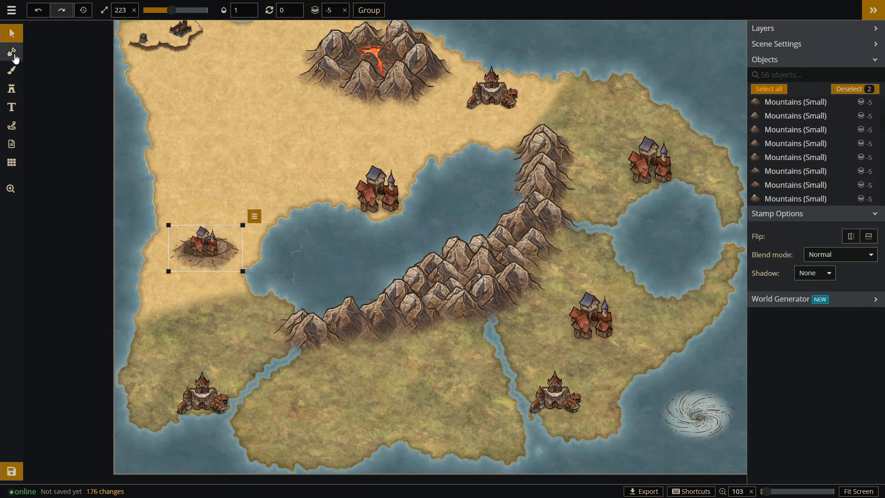
{"action": "left_click_drag", "start_coordinate": [211, 249], "coordinate": [204, 251]}
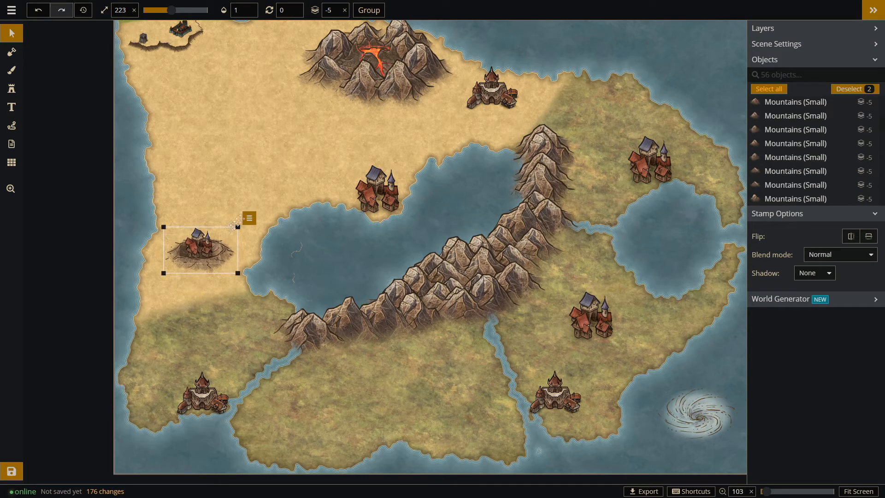
{"action": "left_click", "coordinate": [264, 186]}
Choose the Green Mountains (Small) stamps, place one at size 101 on the range's southeastern side, and delete the oversized one.
{"action": "left_click", "coordinate": [11, 51]}
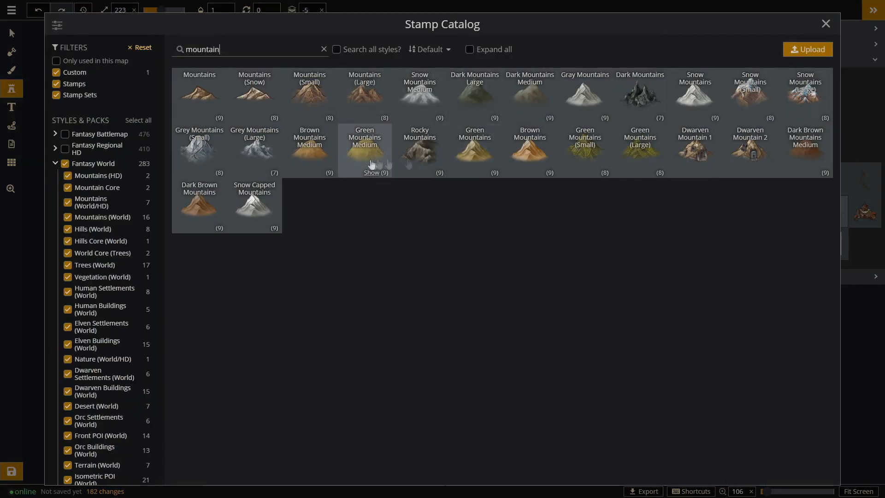
{"action": "left_click", "coordinate": [640, 154]}
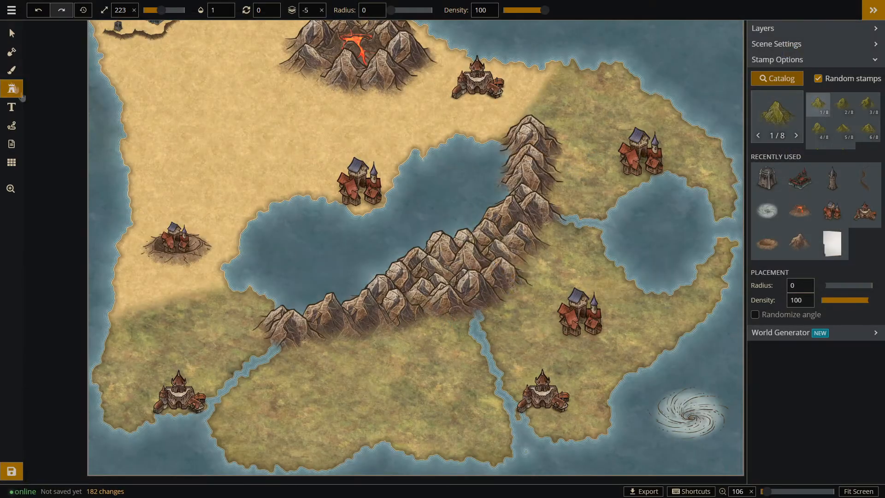
{"action": "left_click", "coordinate": [382, 395]}
{"action": "left_click", "coordinate": [12, 34]}
{"action": "left_click", "coordinate": [382, 395]}
{"action": "left_click", "coordinate": [11, 88]}
{"action": "left_click_drag", "start_coordinate": [161, 11], "coordinate": [151, 10]}
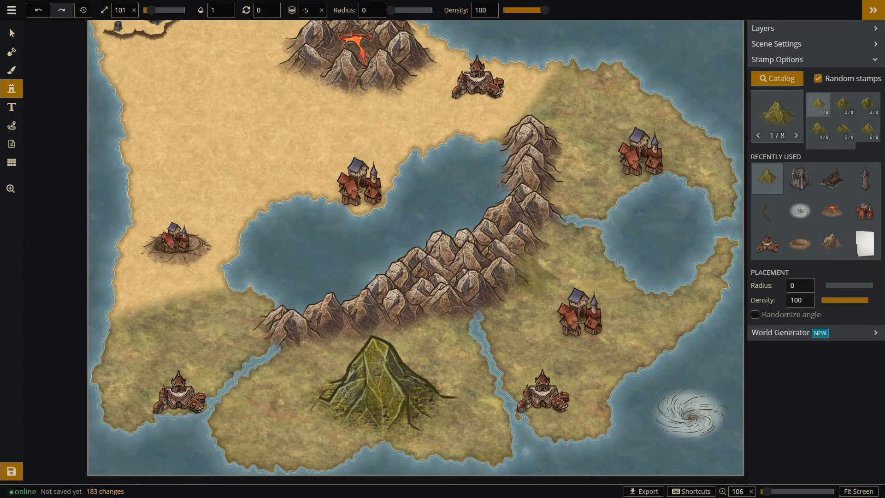
{"action": "left_click", "coordinate": [519, 263]}
{"action": "left_click", "coordinate": [11, 33]}
{"action": "left_click", "coordinate": [404, 397]}
{"action": "key", "text": "Delete"}
Delete the brown mountains along the southern side of the central range.
{"action": "left_click", "coordinate": [498, 281]}
{"action": "key", "text": "Delete"}
{"action": "left_click", "coordinate": [421, 308]}
{"action": "key", "text": "Delete"}
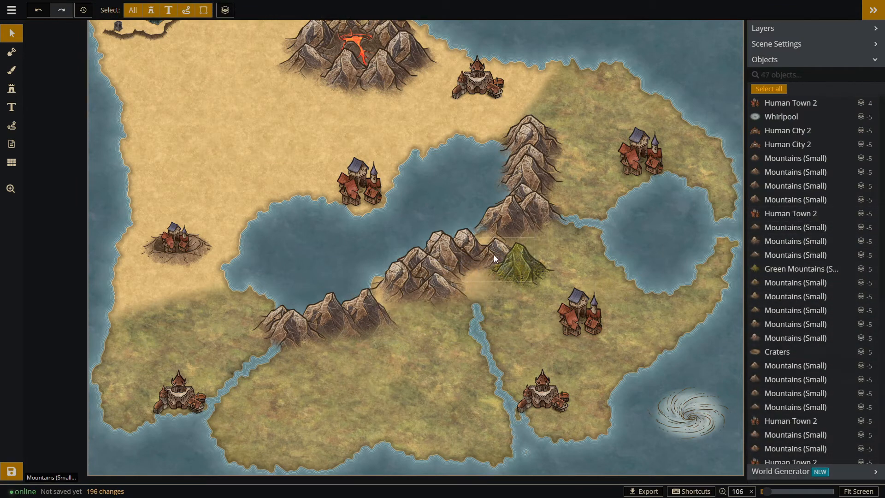
{"action": "left_click", "coordinate": [495, 259]}
{"action": "key", "text": "Delete"}
{"action": "left_click", "coordinate": [435, 290]}
{"action": "key", "text": "Delete"}
Move the green mountain up against the range and place more green mountains along its southern side.
{"action": "left_click_drag", "start_coordinate": [516, 263], "coordinate": [509, 240]}
{"action": "left_click", "coordinate": [11, 89]}
{"action": "left_click", "coordinate": [484, 263]}
{"action": "left_click", "coordinate": [467, 282]}
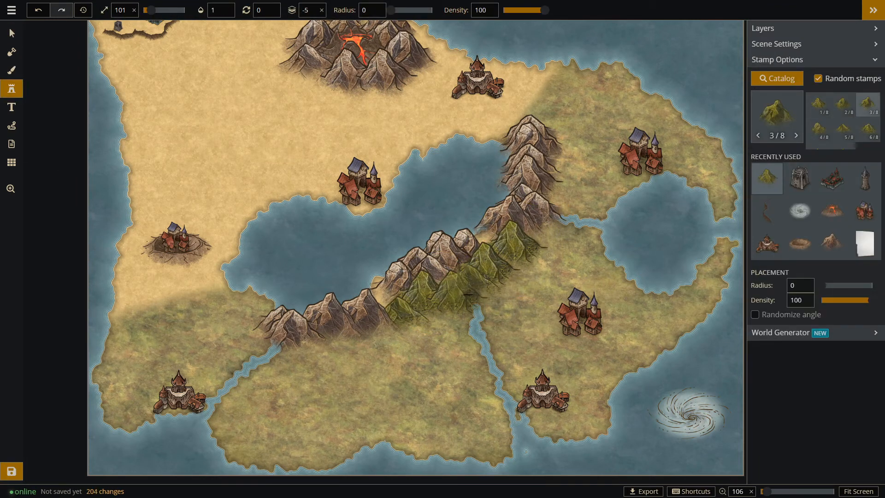
{"action": "left_click", "coordinate": [481, 285]}
{"action": "left_click", "coordinate": [386, 323]}
{"action": "left_click", "coordinate": [359, 335]}
{"action": "left_click", "coordinate": [329, 340]}
{"action": "left_click", "coordinate": [545, 220]}
Fill the gaps in the range with brown mountains, and add green mountains at its middle and both ends.
{"action": "left_click", "coordinate": [832, 243]}
{"action": "left_click", "coordinate": [485, 238]}
{"action": "left_click", "coordinate": [388, 287]}
{"action": "left_click", "coordinate": [799, 178]}
{"action": "left_click", "coordinate": [436, 307]}
{"action": "left_click", "coordinate": [301, 348]}
{"action": "left_click", "coordinate": [559, 202]}
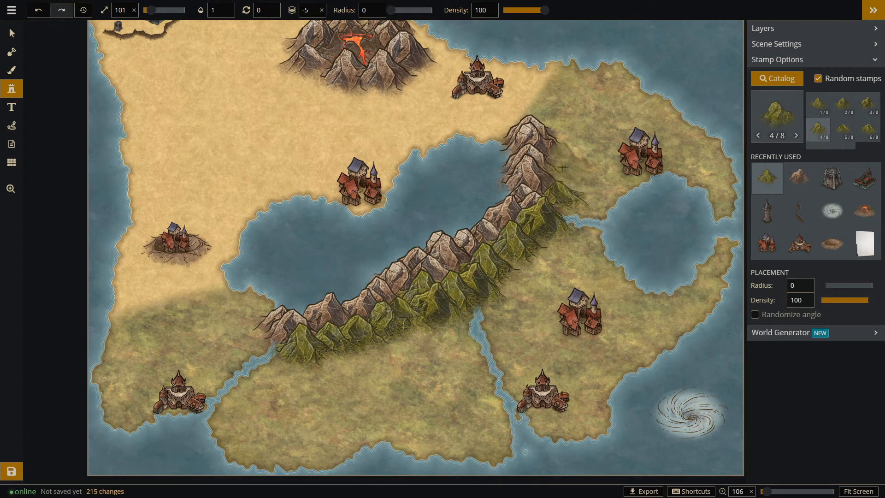
Extend the light sand texture southward across the southwestern land with a size 58 brush.
{"action": "left_click", "coordinate": [11, 70]}
{"action": "left_click", "coordinate": [861, 198]}
{"action": "left_click_drag", "start_coordinate": [354, 11], "coordinate": [361, 10]}
{"action": "mouse_move", "coordinate": [258, 302]}
{"action": "left_mouse_down"}
{"action": "mouse_move", "coordinate": [152, 309]}
{"action": "mouse_move", "coordinate": [137, 328]}
{"action": "mouse_move", "coordinate": [238, 333]}
{"action": "left_mouse_up"}
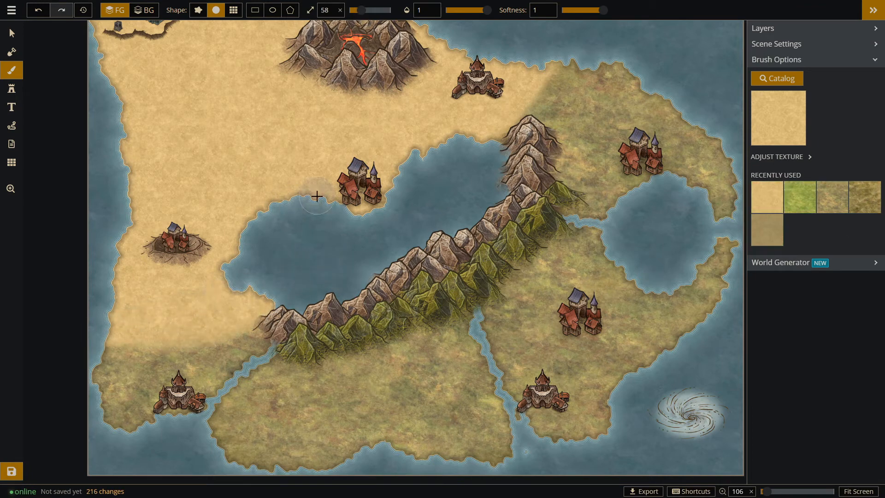
Move the crater and its town further south and enlarge the crater.
{"action": "left_click", "coordinate": [12, 34]}
{"action": "left_click", "coordinate": [182, 244]}
{"action": "left_click_drag", "start_coordinate": [182, 245], "coordinate": [167, 289]}
{"action": "left_click_drag", "start_coordinate": [175, 248], "coordinate": [173, 269]}
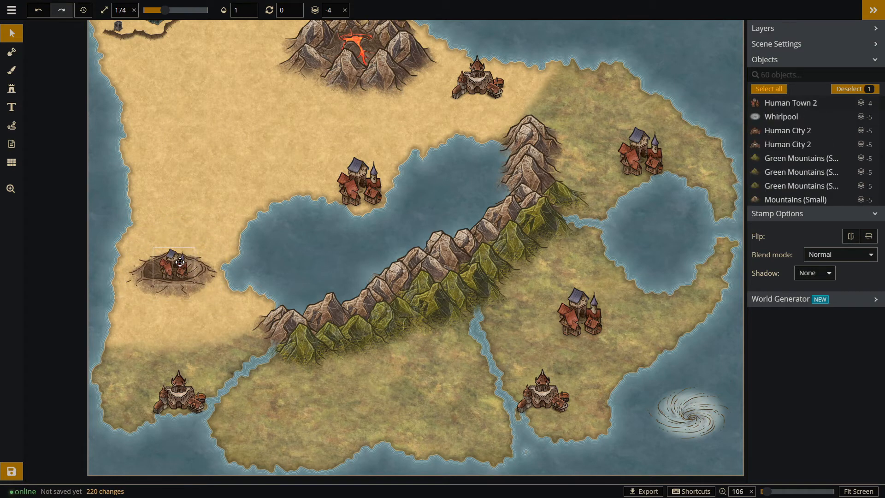
Move the two westernmost mountains southwest, and cut a channel from the central lake to the southwestern river at brush size 22.
{"action": "left_click_drag", "start_coordinate": [282, 325], "coordinate": [262, 320]}
{"action": "left_click_drag", "start_coordinate": [298, 324], "coordinate": [255, 333]}
{"action": "left_click", "coordinate": [12, 52]}
{"action": "left_click", "coordinate": [132, 10]}
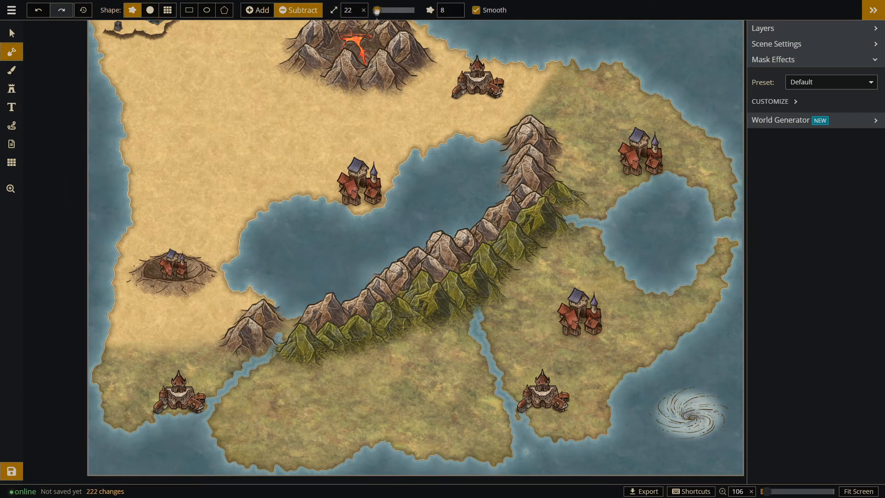
{"action": "left_click_drag", "start_coordinate": [293, 313], "coordinate": [246, 365]}
Nudge the two mountains west of the new channel slightly north.
{"action": "left_click", "coordinate": [12, 33]}
{"action": "left_click_drag", "start_coordinate": [264, 318], "coordinate": [261, 313]}
{"action": "left_click_drag", "start_coordinate": [251, 336], "coordinate": [253, 328]}
{"action": "left_click", "coordinate": [323, 312]}
{"action": "left_click", "coordinate": [379, 242]}
Place brown mountains northwest of the channel, extending the range along the lake's southwestern shore to the crater.
{"action": "left_click", "coordinate": [12, 89]}
{"action": "left_click", "coordinate": [241, 303]}
{"action": "left_click", "coordinate": [225, 313]}
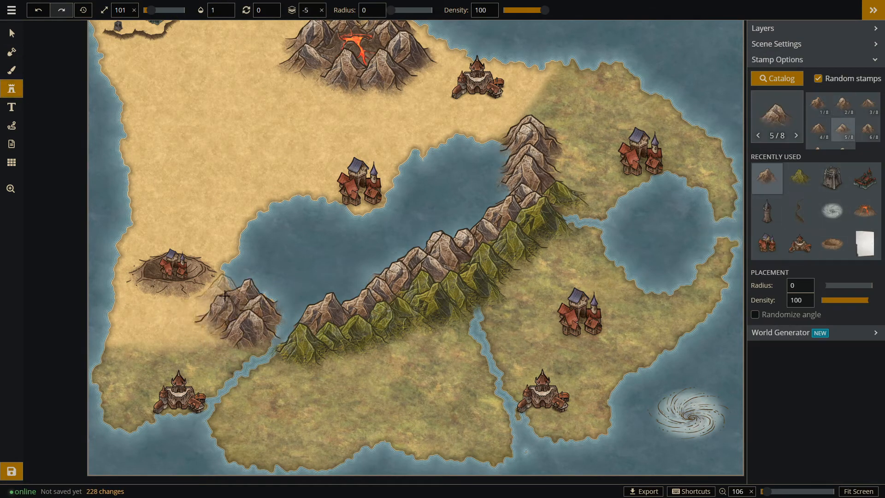
{"action": "left_click", "coordinate": [225, 297]}
{"action": "left_click", "coordinate": [219, 287]}
{"action": "left_click", "coordinate": [206, 304]}
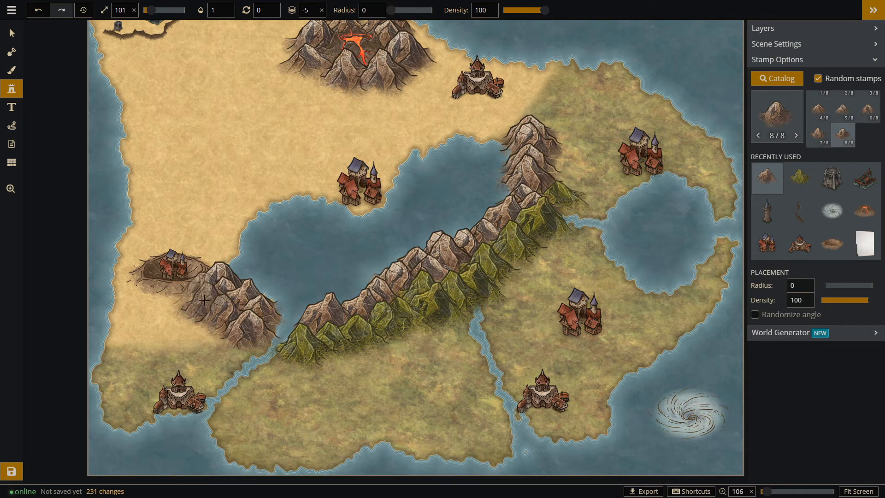
Add a brown mountain beside the crater, and recut the channel between the lake and the southwestern coast by subtracting land.
{"action": "left_click", "coordinate": [202, 293]}
{"action": "left_click", "coordinate": [11, 34]}
{"action": "mouse_move", "coordinate": [267, 381]}
{"action": "left_mouse_down"}
{"action": "mouse_move", "coordinate": [346, 300]}
{"action": "mouse_move", "coordinate": [479, 274]}
{"action": "left_mouse_up"}
{"action": "left_click", "coordinate": [13, 52]}
{"action": "left_click", "coordinate": [18, 52]}
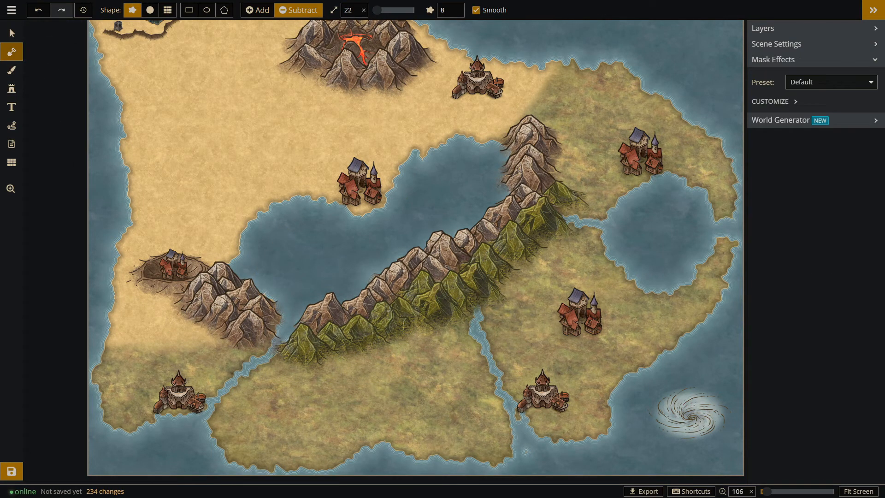
{"action": "left_click_drag", "start_coordinate": [277, 345], "coordinate": [201, 422]}
{"action": "left_click_drag", "start_coordinate": [253, 379], "coordinate": [224, 399]}
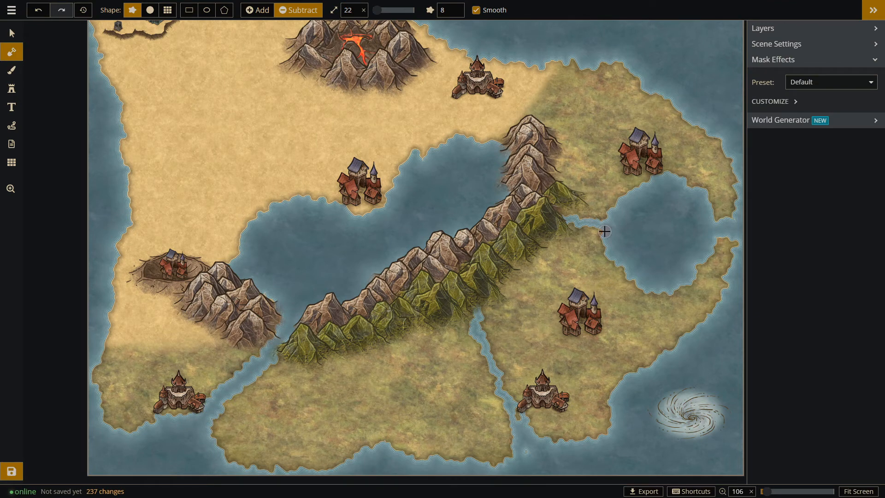
Move mountains at the range's eastern end off the river to the round lake, and delete the green mountain beside it.
{"action": "left_click", "coordinate": [12, 35]}
{"action": "left_click_drag", "start_coordinate": [544, 224], "coordinate": [552, 265]}
{"action": "key", "text": "m"}
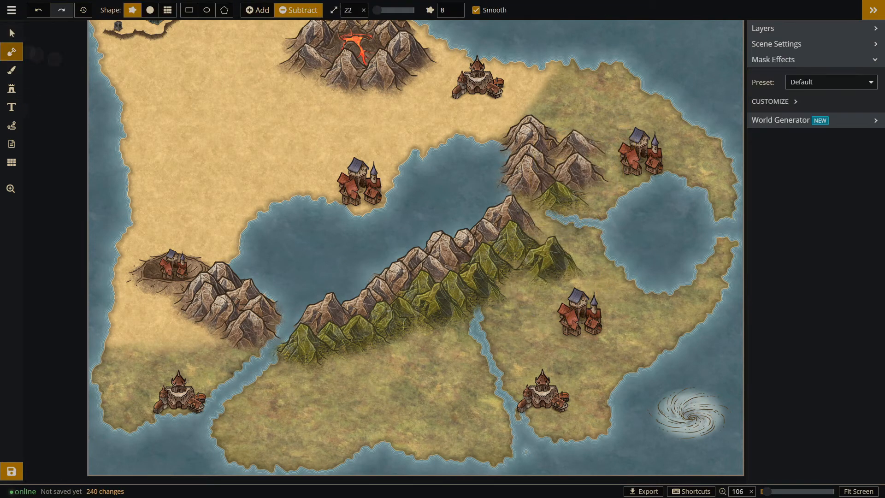
{"action": "key", "text": "v"}
{"action": "left_click", "coordinate": [557, 197]}
{"action": "key", "text": "Delete"}
Move two brown mountains to either side of the river's western end, and delete the green mountain southeast of the range.
{"action": "left_click_drag", "start_coordinate": [578, 171], "coordinate": [538, 225]}
{"action": "left_click_drag", "start_coordinate": [575, 146], "coordinate": [563, 187]}
{"action": "left_click", "coordinate": [567, 248]}
{"action": "key", "text": "Delete"}
{"action": "left_click", "coordinate": [558, 194]}
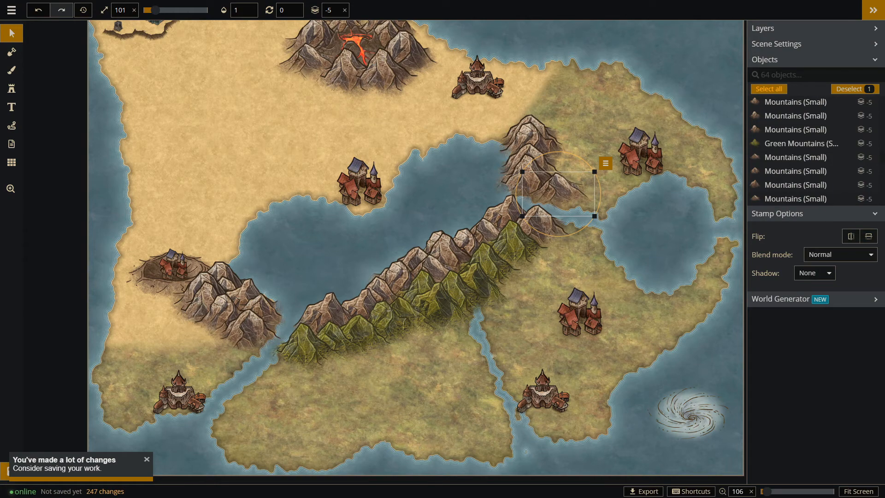
Save the map as New (2).
{"action": "left_click", "coordinate": [12, 471]}
{"action": "type", "text": "New (2)"}
{"action": "key", "text": "Return"}
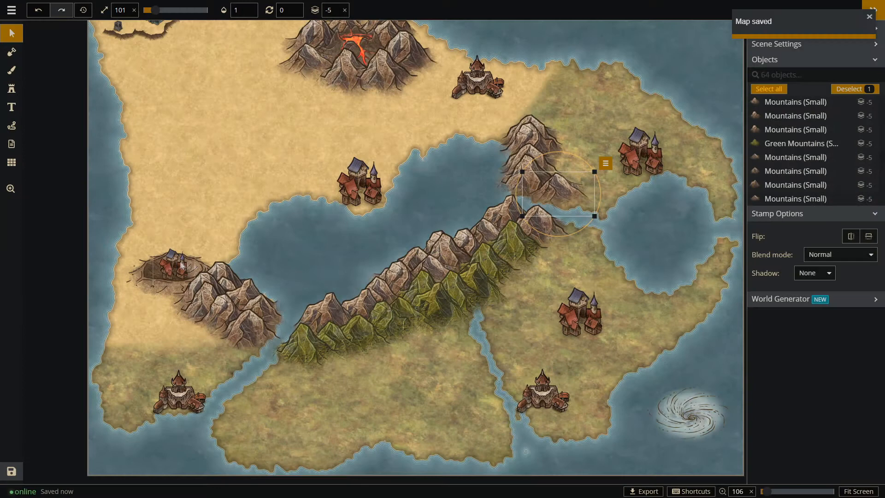
Shift the crater and the town inside it slightly west.
{"action": "left_click", "coordinate": [149, 294]}
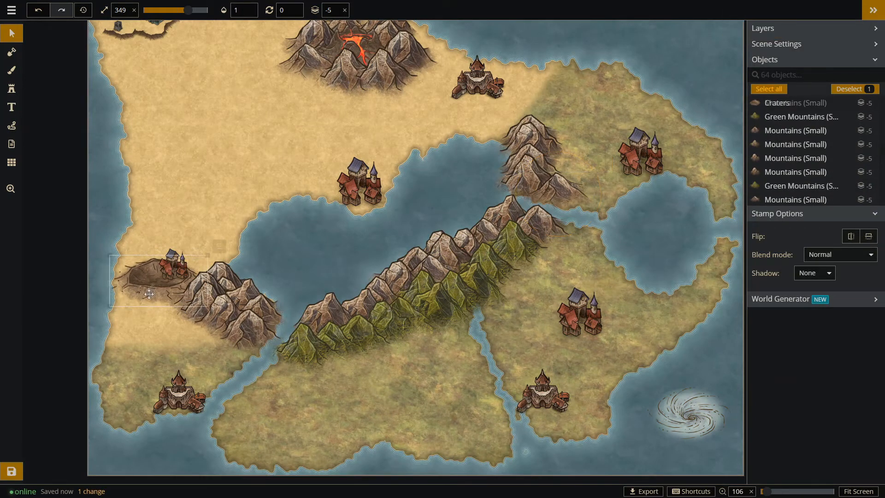
{"action": "left_click_drag", "start_coordinate": [172, 270], "coordinate": [158, 277]}
{"action": "left_click", "coordinate": [11, 87]}
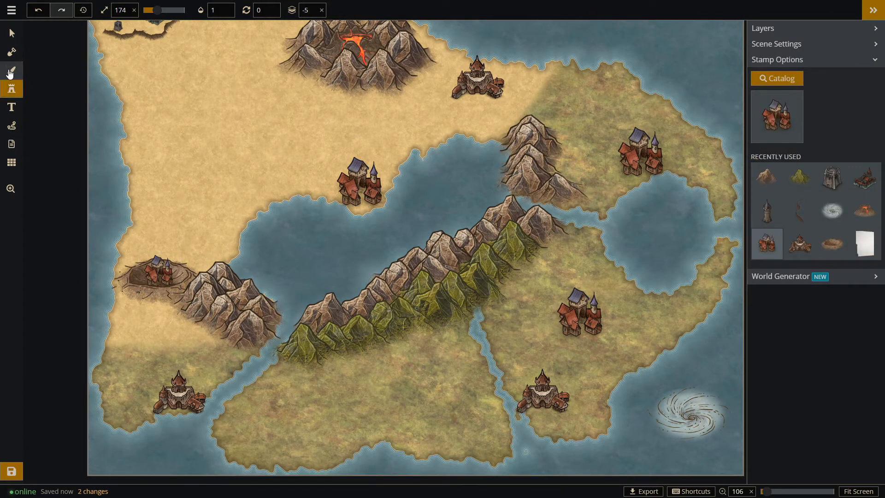
Paint the sand texture over the grassy land southwest of the channel.
{"action": "left_click", "coordinate": [11, 70]}
{"action": "mouse_move", "coordinate": [119, 352]}
{"action": "left_mouse_down"}
{"action": "mouse_move", "coordinate": [124, 390]}
{"action": "mouse_move", "coordinate": [226, 353]}
{"action": "left_mouse_up"}
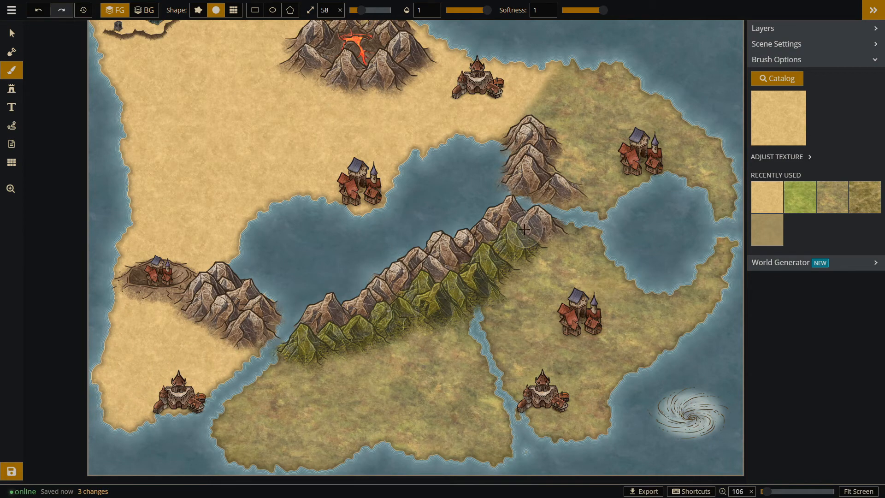
{"action": "left_click", "coordinate": [779, 108]}
{"action": "left_click", "coordinate": [825, 24]}
Fill the southern land below the green mountains with random Jungle Trees stamps at radius 56 and density 71.
{"action": "left_click", "coordinate": [11, 106]}
{"action": "left_click", "coordinate": [12, 89]}
{"action": "left_click", "coordinate": [782, 79]}
{"action": "left_click", "coordinate": [251, 89]}
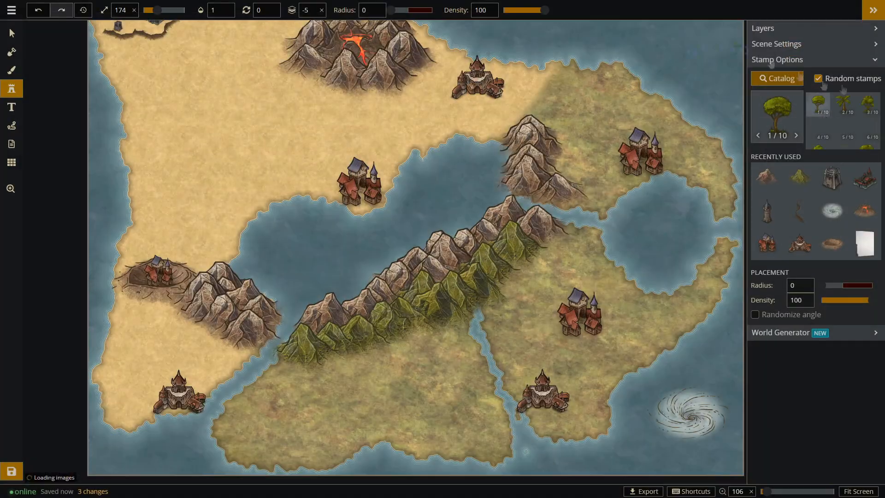
{"action": "left_click", "coordinate": [849, 287]}
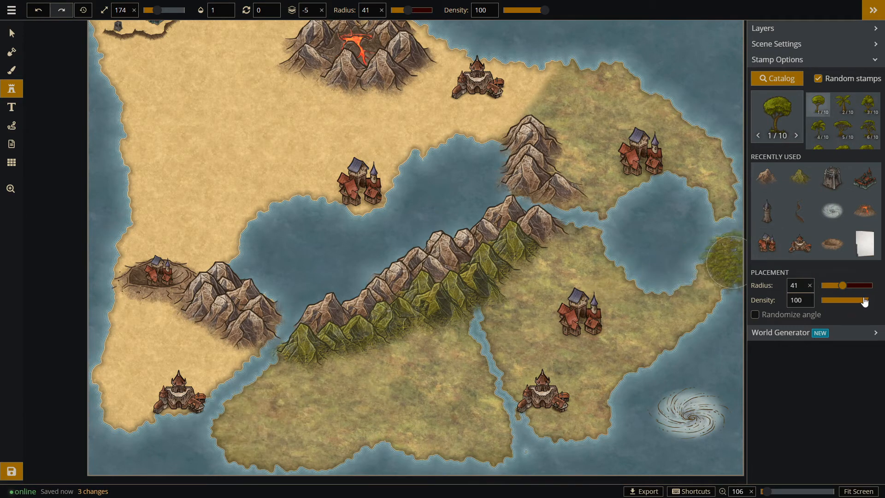
{"action": "left_click_drag", "start_coordinate": [856, 300], "coordinate": [857, 300]}
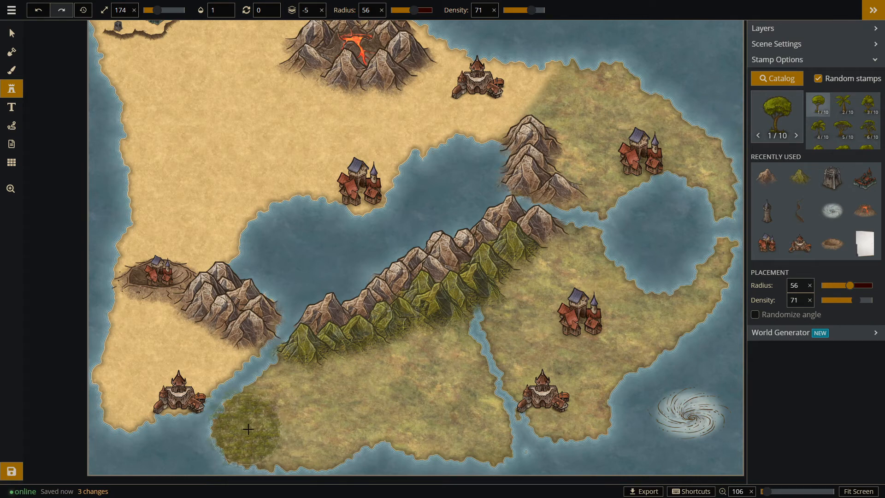
{"action": "mouse_move", "coordinate": [269, 412]}
{"action": "left_mouse_down"}
{"action": "mouse_move", "coordinate": [302, 388]}
{"action": "mouse_move", "coordinate": [326, 386]}
{"action": "mouse_move", "coordinate": [302, 432]}
{"action": "mouse_move", "coordinate": [372, 406]}
{"action": "mouse_move", "coordinate": [403, 366]}
{"action": "mouse_move", "coordinate": [376, 373]}
{"action": "mouse_move", "coordinate": [437, 350]}
{"action": "mouse_move", "coordinate": [453, 367]}
{"action": "mouse_move", "coordinate": [459, 396]}
{"action": "mouse_move", "coordinate": [425, 416]}
{"action": "mouse_move", "coordinate": [476, 415]}
{"action": "left_mouse_up"}
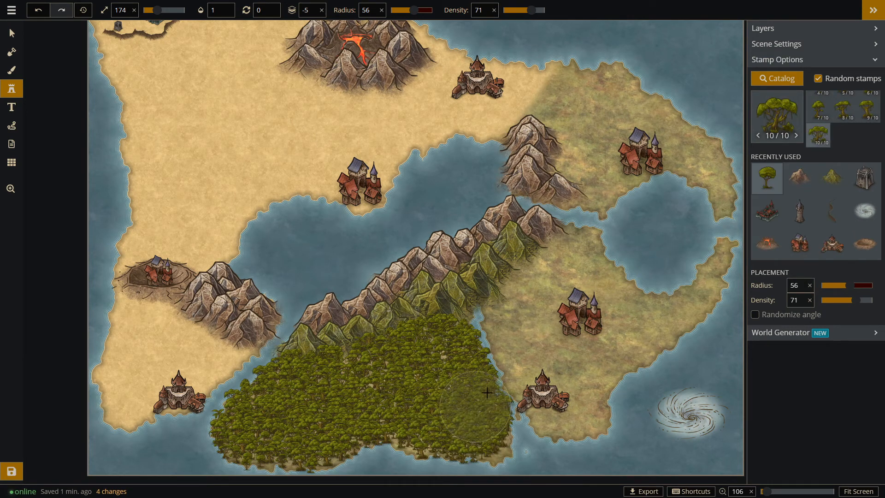
Try to cover the southeastern land with jungle trees, reducing the radius to 25 for the eastern spit.
{"action": "mouse_move", "coordinate": [526, 364]}
{"action": "left_mouse_down"}
{"action": "mouse_move", "coordinate": [527, 300]}
{"action": "mouse_move", "coordinate": [576, 254]}
{"action": "mouse_move", "coordinate": [580, 272]}
{"action": "mouse_move", "coordinate": [610, 300]}
{"action": "mouse_move", "coordinate": [617, 331]}
{"action": "mouse_move", "coordinate": [582, 364]}
{"action": "mouse_move", "coordinate": [563, 404]}
{"action": "mouse_move", "coordinate": [588, 402]}
{"action": "left_mouse_up"}
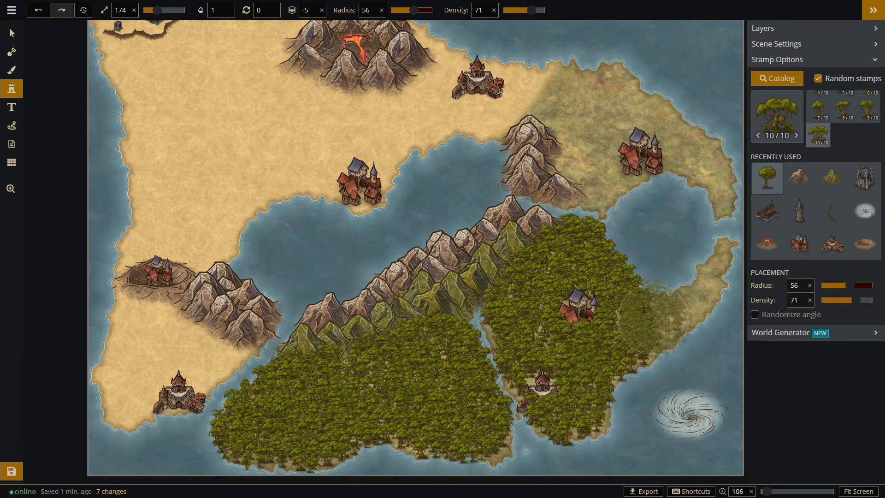
{"action": "left_click", "coordinate": [797, 135]}
{"action": "left_click", "coordinate": [832, 285]}
{"action": "mouse_move", "coordinate": [654, 341]}
{"action": "left_mouse_down"}
{"action": "mouse_move", "coordinate": [668, 313]}
{"action": "mouse_move", "coordinate": [709, 276]}
{"action": "mouse_move", "coordinate": [721, 247]}
{"action": "left_mouse_up"}
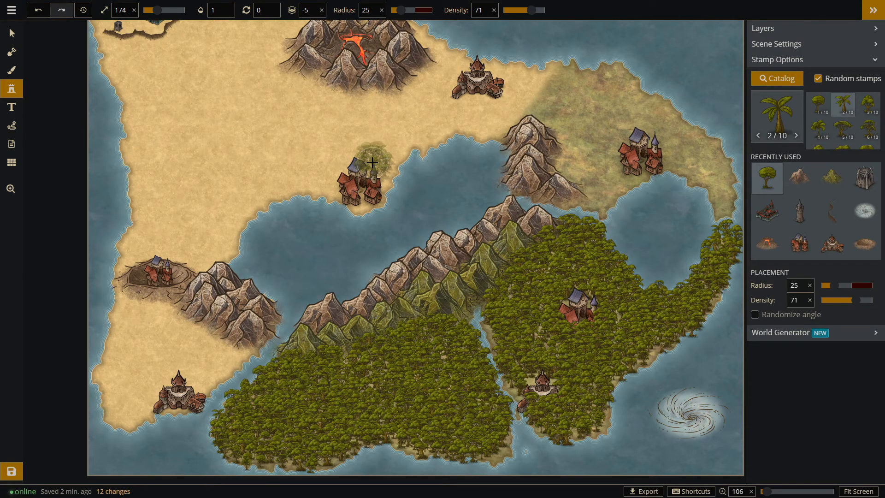
Undo the jungle trees placed on the southeastern land and eastern spit.
{"action": "key", "text": "ctrl+z"}
{"action": "key", "text": "ctrl+z"}
{"action": "key", "text": "ctrl+z"}
{"action": "key", "text": "ctrl+z"}
{"action": "key", "text": "ctrl+z"}
{"action": "key", "text": "ctrl+z"}
{"action": "key", "text": "ctrl+z"}
{"action": "key", "text": "ctrl+z"}
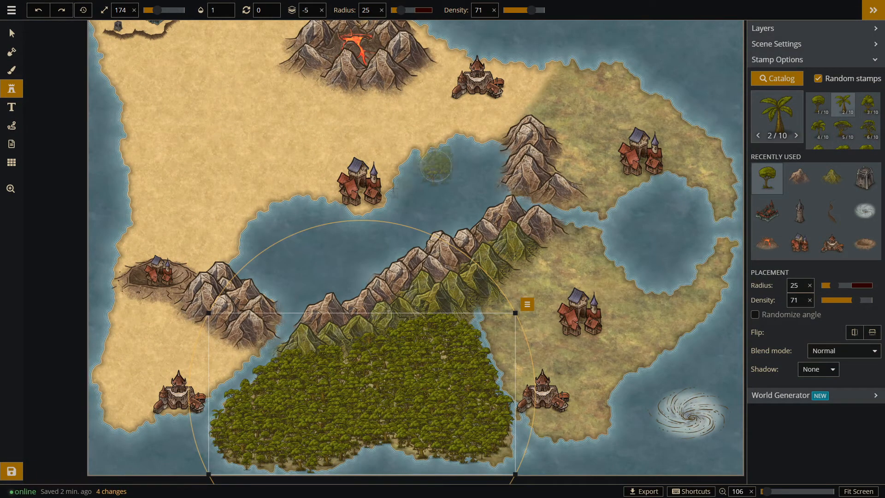
{"action": "key", "text": "ctrl+y"}
Fill the southeastern land around its settlements with jungle trees at radius 25, and delete stray trees along the eastern coast.
{"action": "mouse_move", "coordinate": [580, 414]}
{"action": "left_mouse_down"}
{"action": "mouse_move", "coordinate": [599, 364]}
{"action": "mouse_move", "coordinate": [544, 263]}
{"action": "mouse_move", "coordinate": [560, 249]}
{"action": "left_mouse_up"}
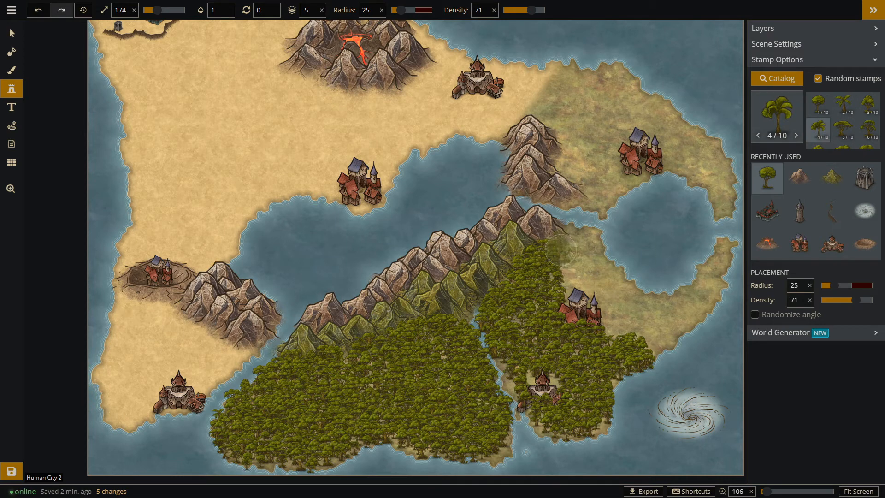
{"action": "mouse_move", "coordinate": [586, 217]}
{"action": "left_mouse_down"}
{"action": "mouse_move", "coordinate": [556, 247]}
{"action": "mouse_move", "coordinate": [590, 237]}
{"action": "mouse_move", "coordinate": [579, 282]}
{"action": "mouse_move", "coordinate": [606, 275]}
{"action": "mouse_move", "coordinate": [622, 316]}
{"action": "mouse_move", "coordinate": [655, 330]}
{"action": "mouse_move", "coordinate": [665, 308]}
{"action": "mouse_move", "coordinate": [617, 295]}
{"action": "mouse_move", "coordinate": [663, 330]}
{"action": "left_mouse_up"}
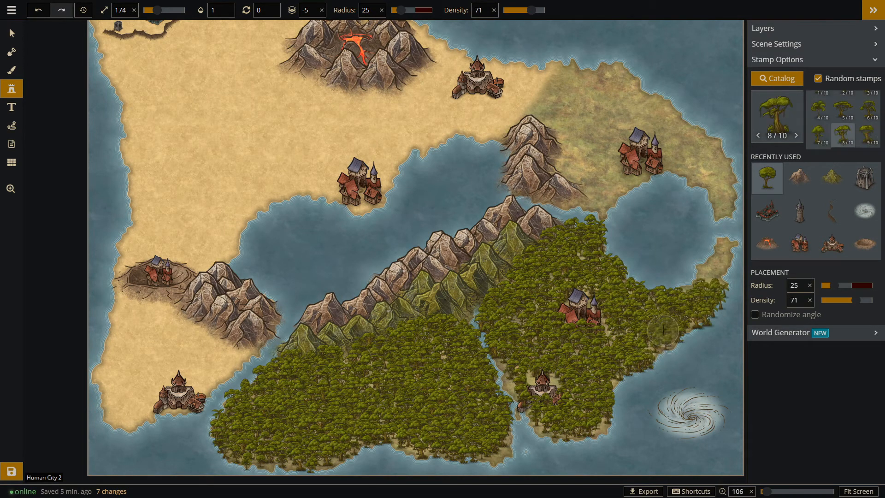
{"action": "left_click", "coordinate": [10, 34]}
{"action": "left_click", "coordinate": [719, 316]}
{"action": "key", "text": "Delete"}
{"action": "left_click", "coordinate": [712, 319]}
{"action": "key", "text": "Delete"}
{"action": "left_click", "coordinate": [722, 292]}
Delete the jungle trees overlapping the city at the southeastern river mouth.
{"action": "key", "text": "Delete"}
{"action": "left_click", "coordinate": [534, 399]}
{"action": "key", "text": "Delete"}
{"action": "left_click", "coordinate": [526, 398]}
{"action": "key", "text": "Delete"}
{"action": "left_click", "coordinate": [539, 404]}
{"action": "key", "text": "Delete"}
{"action": "left_click", "coordinate": [562, 394]}
{"action": "key", "text": "Delete"}
{"action": "left_click", "coordinate": [555, 399]}
{"action": "key", "text": "Delete"}
{"action": "left_click", "coordinate": [523, 403]}
{"action": "key", "text": "Delete"}
{"action": "left_click", "coordinate": [519, 397]}
{"action": "key", "text": "Delete"}
{"action": "left_click_drag", "start_coordinate": [241, 375], "coordinate": [258, 383]}
Fill the river west of the round lake with land, and move the nearby mountain southwest to join the range.
{"action": "scroll", "coordinate": [386, 221], "scroll_direction": "down", "scroll_amount": 2}
{"action": "scroll", "coordinate": [685, 152], "scroll_direction": "up", "scroll_amount": 5}
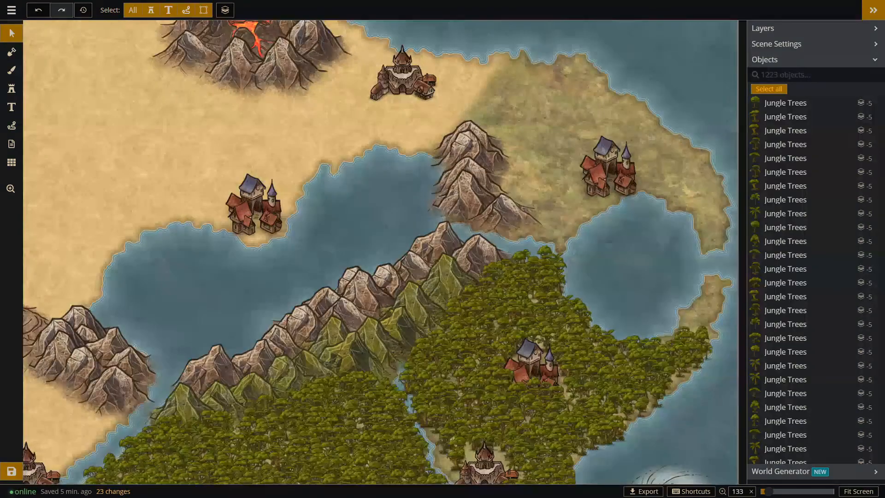
{"action": "scroll", "coordinate": [553, 138], "scroll_direction": "down", "scroll_amount": 5}
{"action": "scroll", "coordinate": [489, 394], "scroll_direction": "up", "scroll_amount": 2}
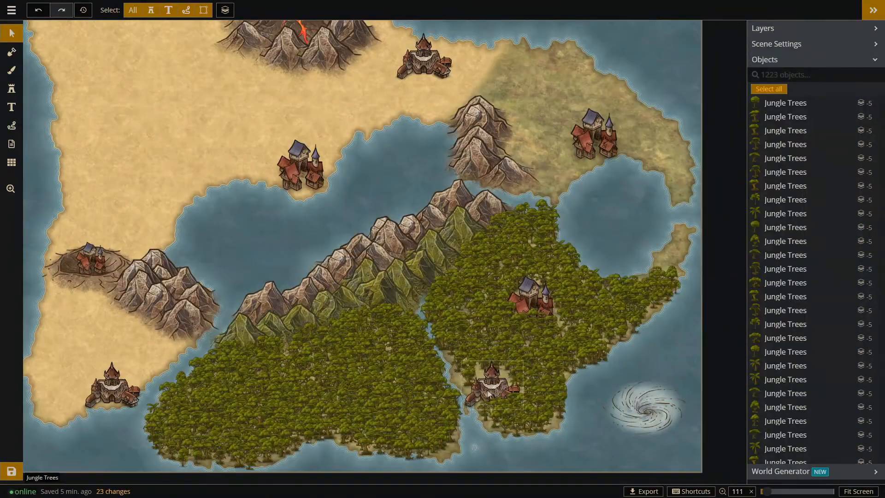
{"action": "left_click", "coordinate": [12, 52]}
{"action": "left_click", "coordinate": [299, 10]}
{"action": "left_click", "coordinate": [258, 10]}
{"action": "left_click_drag", "start_coordinate": [520, 210], "coordinate": [548, 212]}
{"action": "left_click", "coordinate": [12, 34]}
{"action": "mouse_move", "coordinate": [511, 178]}
{"action": "left_mouse_down"}
{"action": "mouse_move", "coordinate": [484, 189]}
{"action": "mouse_move", "coordinate": [496, 210]}
{"action": "left_mouse_up"}
Set the stamp radius to 0 and add brown mountains along the northern range's eastern side and at its tip.
{"action": "left_click", "coordinate": [11, 88]}
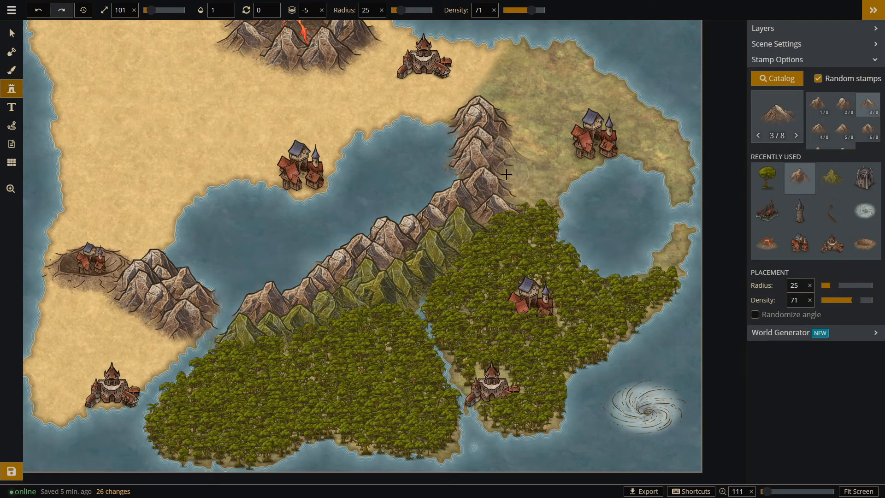
{"action": "left_click", "coordinate": [812, 286]}
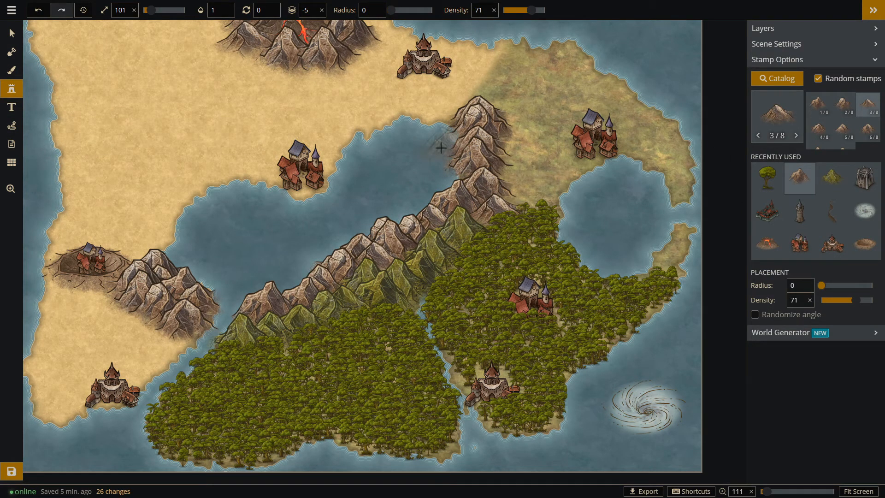
{"action": "left_click", "coordinate": [503, 180]}
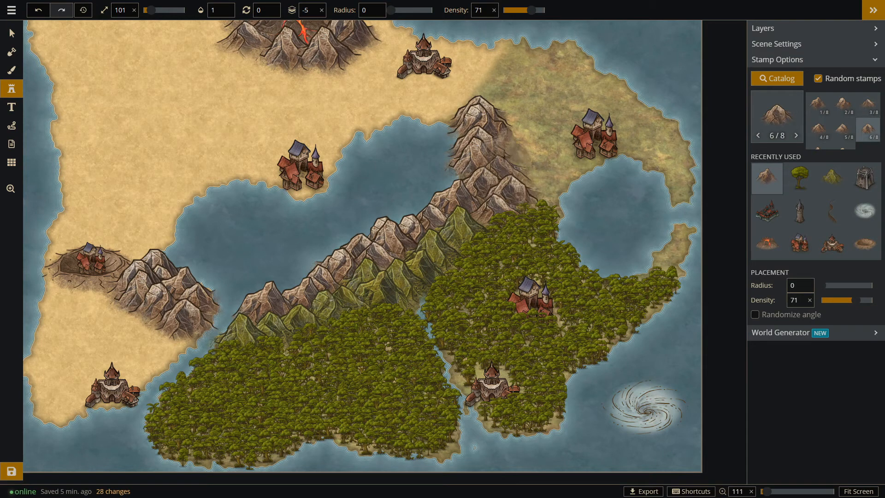
{"action": "left_click", "coordinate": [505, 158]}
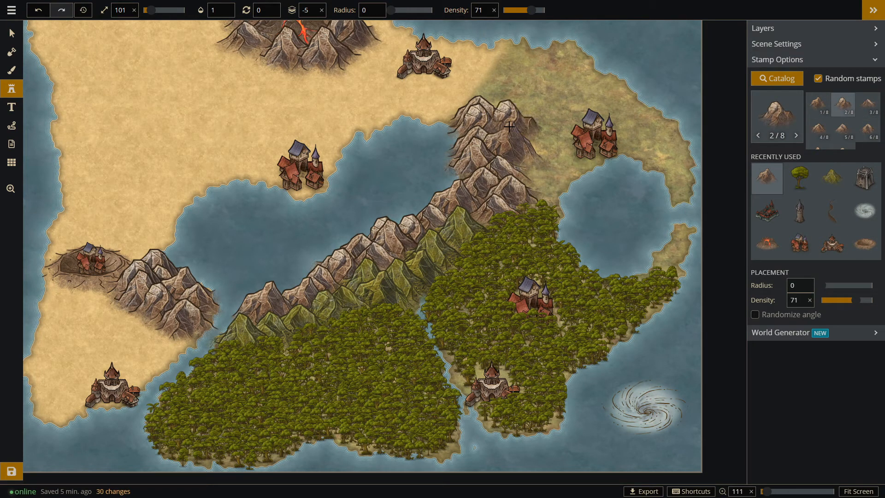
{"action": "left_click", "coordinate": [487, 102]}
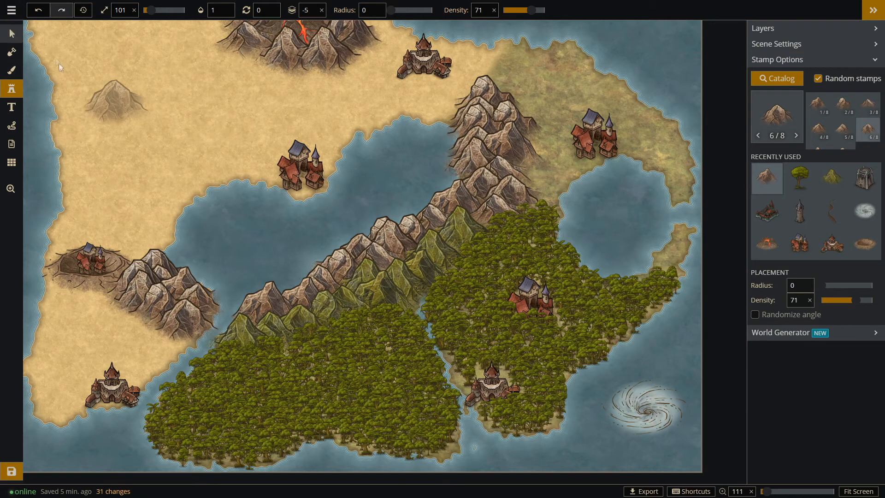
{"action": "left_click", "coordinate": [12, 33]}
{"action": "left_click", "coordinate": [403, 164]}
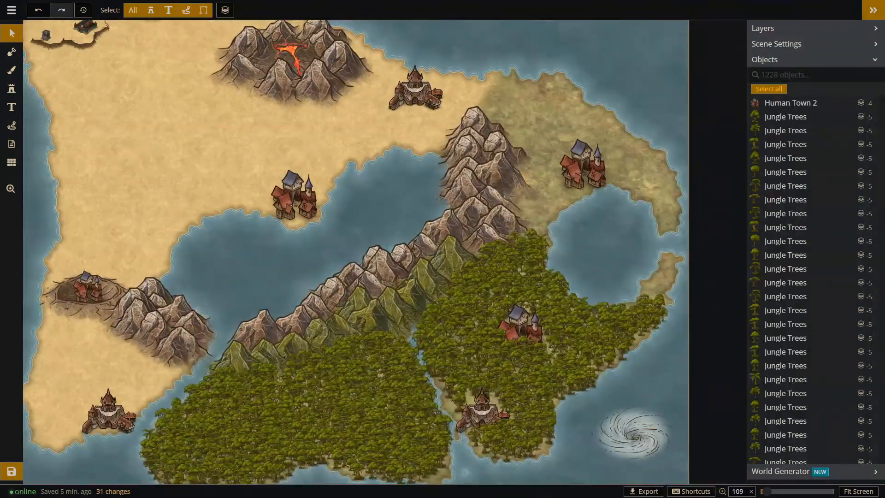
Cover the northeastern land and the spits around the round lake with jungle trees at radius 31.
{"action": "key", "text": "s"}
{"action": "left_click", "coordinate": [799, 178]}
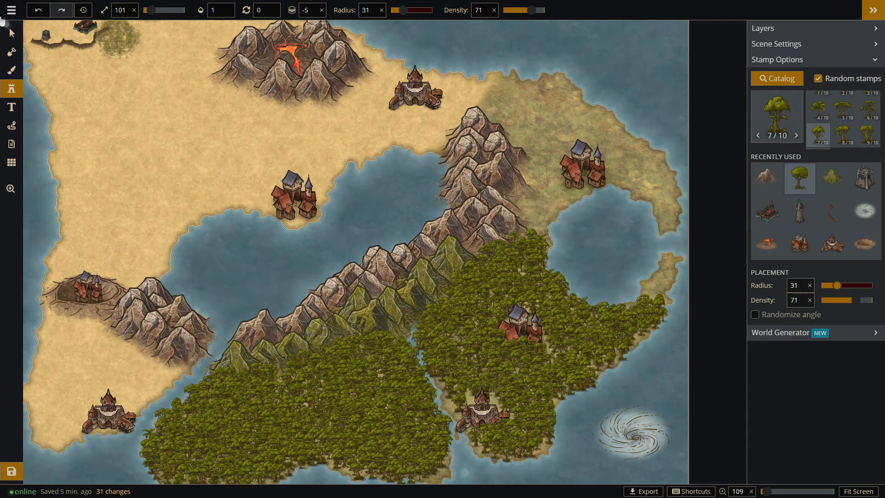
{"action": "mouse_move", "coordinate": [533, 215]}
{"action": "left_mouse_down"}
{"action": "mouse_move", "coordinate": [554, 183]}
{"action": "mouse_move", "coordinate": [503, 89]}
{"action": "mouse_move", "coordinate": [550, 85]}
{"action": "mouse_move", "coordinate": [553, 117]}
{"action": "mouse_move", "coordinate": [608, 133]}
{"action": "mouse_move", "coordinate": [654, 179]}
{"action": "left_mouse_up"}
{"action": "left_click", "coordinate": [665, 193]}
{"action": "left_click_drag", "start_coordinate": [668, 272], "coordinate": [652, 295]}
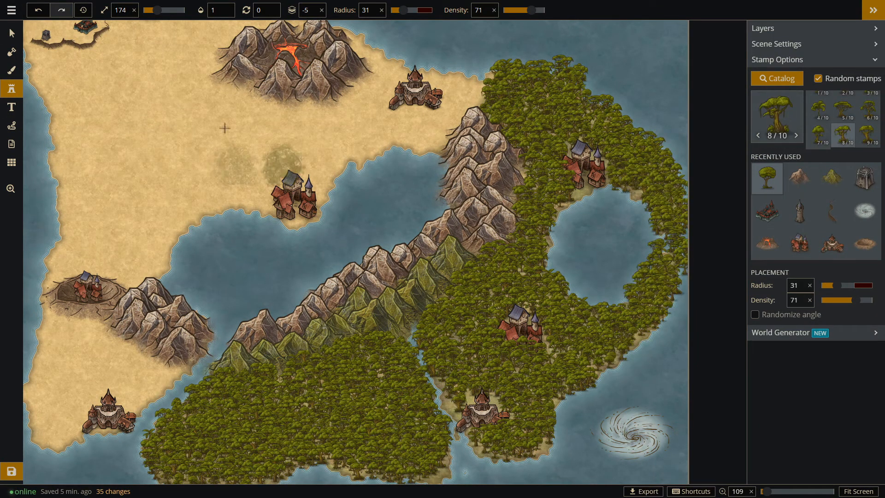
Remove the trees crowding the round lake's eastern outlet, and replant the tips beside it at radius 17.
{"action": "left_click", "coordinate": [12, 33]}
{"action": "left_click", "coordinate": [632, 239]}
{"action": "key", "text": "s"}
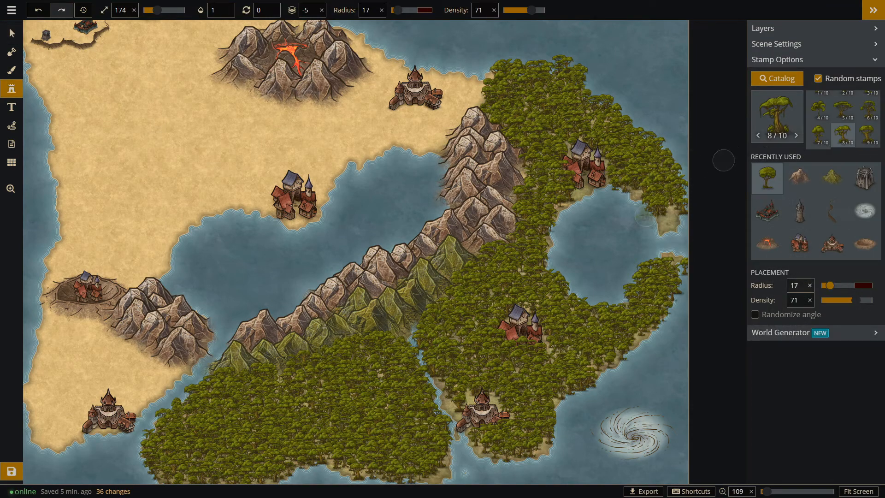
{"action": "left_click", "coordinate": [664, 219]}
{"action": "left_click", "coordinate": [671, 258]}
Delete stray jungle trees overhanging the northern, eastern and southeastern coastlines.
{"action": "left_click", "coordinate": [11, 35]}
{"action": "left_click", "coordinate": [565, 60]}
{"action": "key", "text": "Delete"}
{"action": "left_click", "coordinate": [684, 270]}
{"action": "key", "text": "Delete"}
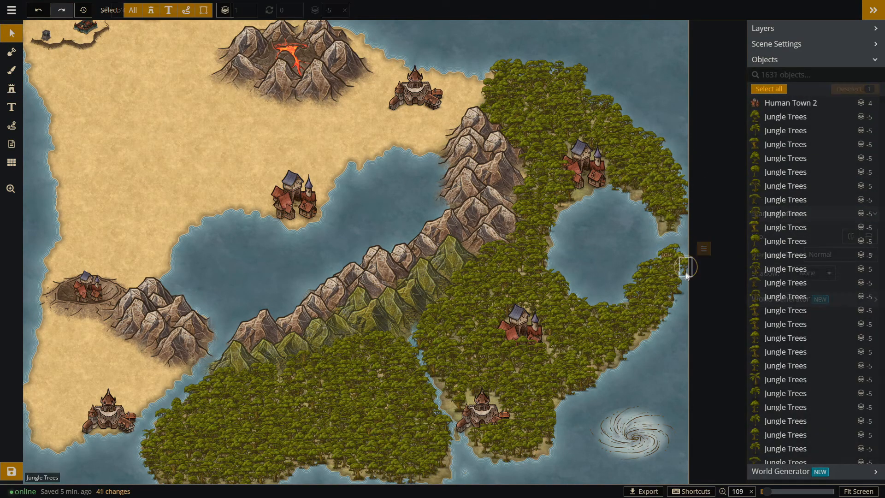
{"action": "scroll", "coordinate": [573, 443], "scroll_direction": "up", "scroll_amount": 3}
{"action": "left_click", "coordinate": [594, 367]}
{"action": "key", "text": "Delete"}
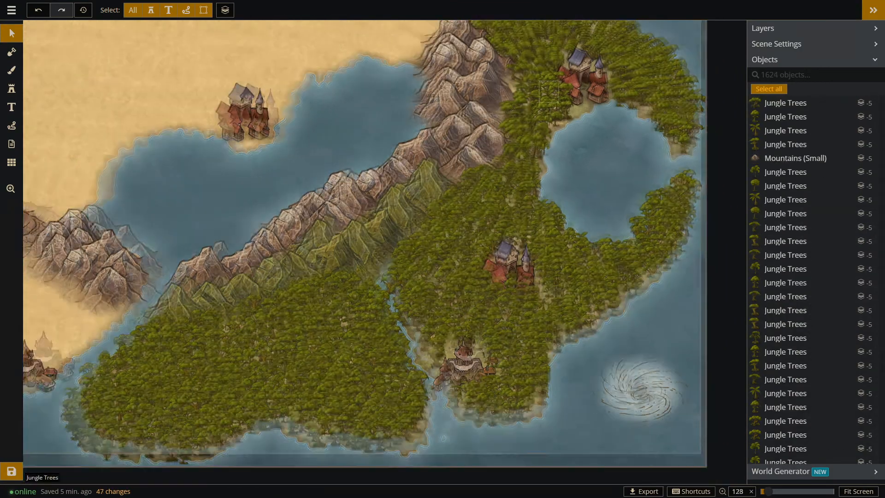
{"action": "scroll", "coordinate": [549, 92], "scroll_direction": "down", "scroll_amount": 1}
{"action": "scroll", "coordinate": [401, 362], "scroll_direction": "up", "scroll_amount": 2}
{"action": "scroll", "coordinate": [476, 392], "scroll_direction": "down", "scroll_amount": 4}
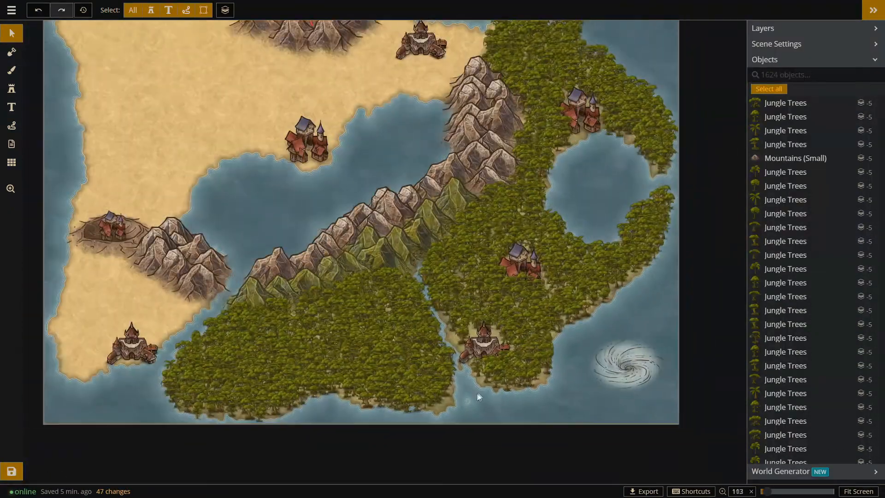
Search the stamp catalog for "elv" and place an Elven City 4 stamp beside the human city on the southern jungle coast.
{"action": "scroll", "coordinate": [454, 115], "scroll_direction": "up", "scroll_amount": 1}
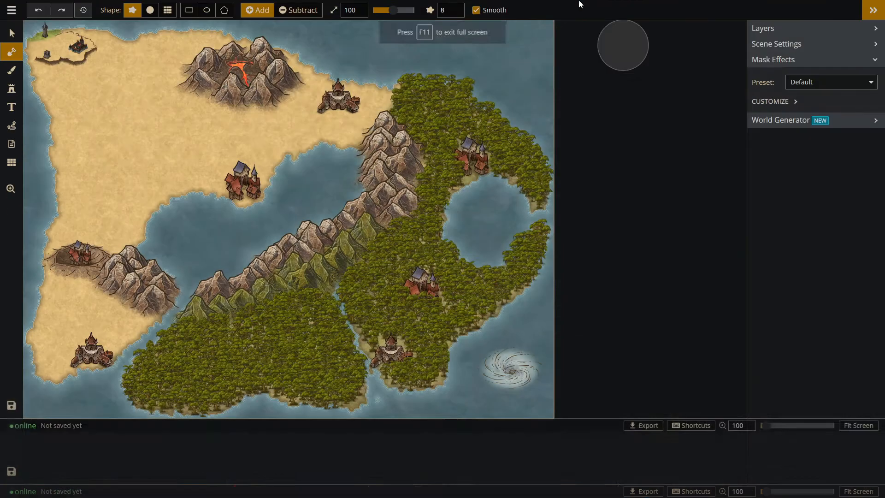
{"action": "scroll", "coordinate": [350, 249], "scroll_direction": "up", "scroll_amount": 3}
{"action": "key", "text": "s"}
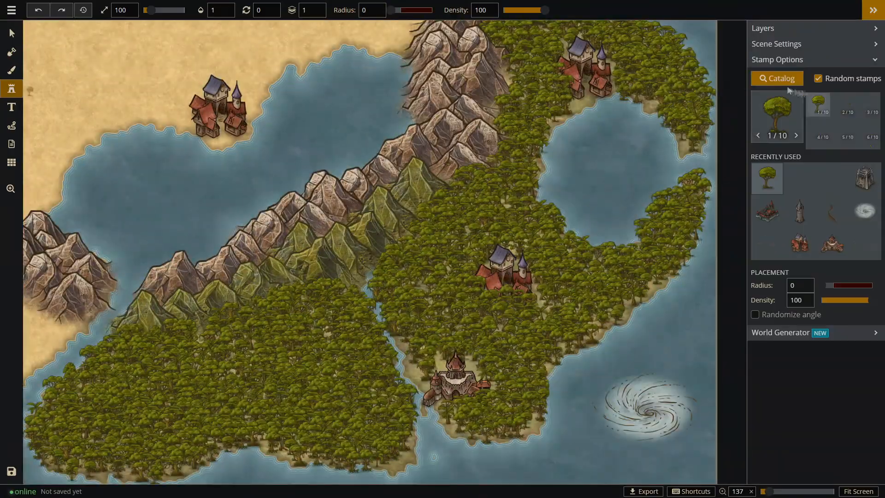
{"action": "left_click", "coordinate": [777, 79]}
{"action": "type", "text": "el"}
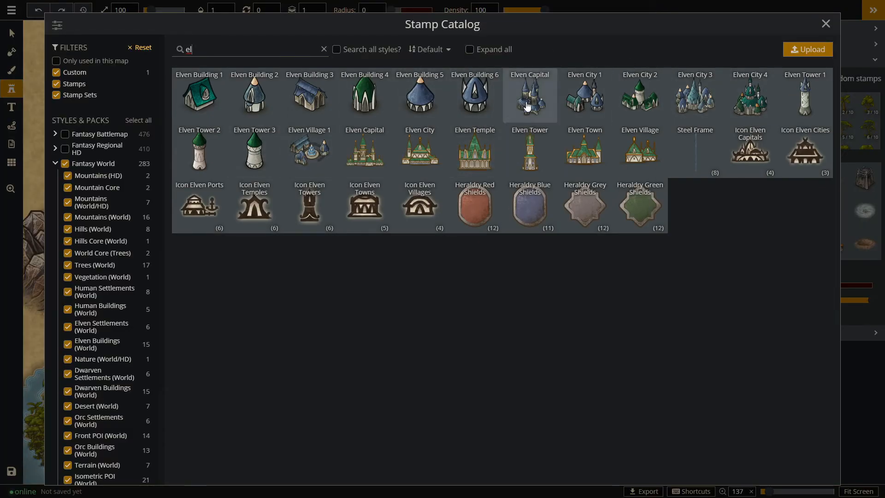
{"action": "type", "text": "ev"}
{"action": "key", "text": "BackSpace"}
{"action": "key", "text": "BackSpace"}
{"action": "key", "text": "BackSpace"}
{"action": "key", "text": "BackSpace"}
{"action": "type", "text": "elv"}
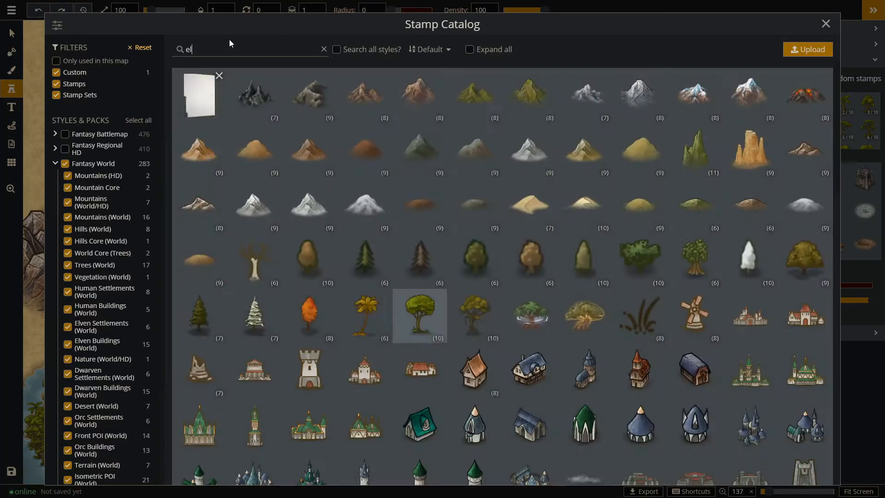
{"action": "left_click", "coordinate": [749, 94]}
{"action": "left_click", "coordinate": [437, 339]}
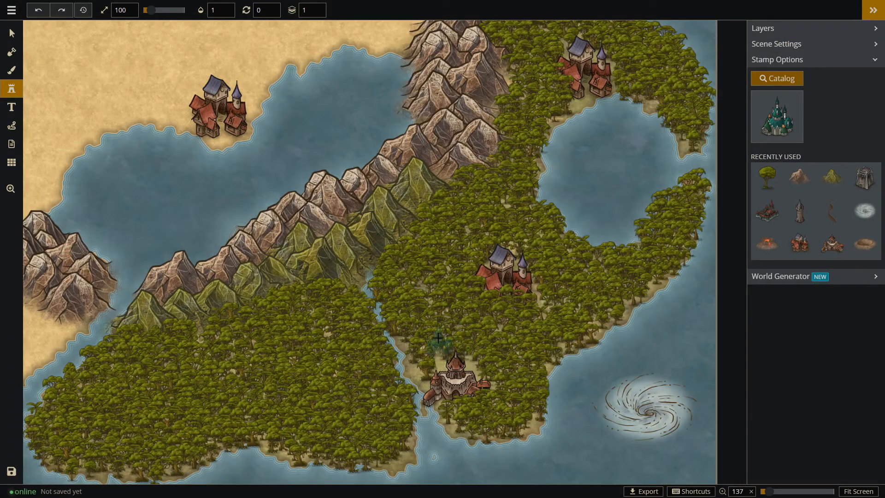
Delete the human city at the southern river mouth and put Elven City 4 in its place at size 171.
{"action": "left_click", "coordinate": [461, 383]}
{"action": "key", "text": "Delete"}
{"action": "left_click", "coordinate": [438, 359]}
{"action": "left_click_drag", "start_coordinate": [440, 348], "coordinate": [458, 374]}
{"action": "scroll", "coordinate": [455, 382], "scroll_direction": "up", "scroll_amount": 7}
{"action": "mouse_move", "coordinate": [495, 324]}
{"action": "left_click", "coordinate": [498, 386]}
{"action": "left_click", "coordinate": [498, 386]}
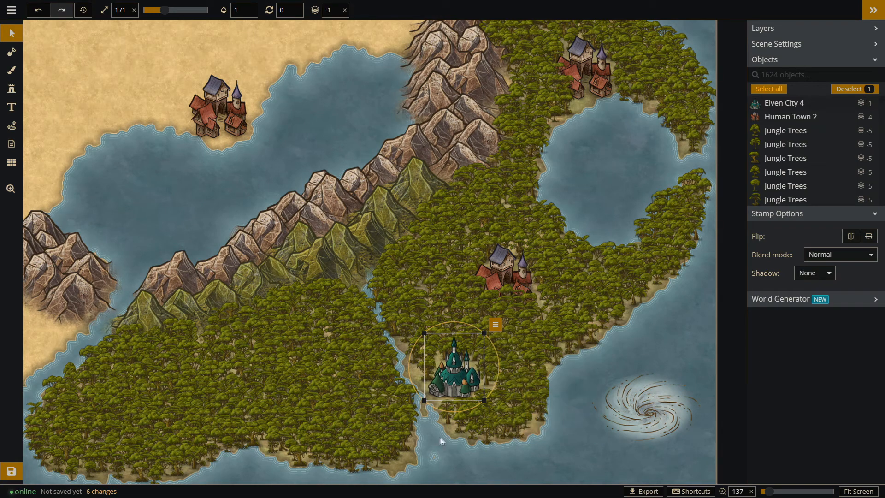
Fine-tune the position and size of Elven City 4 at the river mouth.
{"action": "left_click", "coordinate": [434, 461]}
{"action": "left_click_drag", "start_coordinate": [434, 462], "coordinate": [483, 397]}
{"action": "mouse_move", "coordinate": [507, 379]}
{"action": "left_click", "coordinate": [542, 303]}
{"action": "left_click", "coordinate": [455, 369]}
{"action": "left_click_drag", "start_coordinate": [483, 332], "coordinate": [487, 330]}
{"action": "left_click", "coordinate": [506, 272]}
Place an Elven Village 1 stamp over the round lake and delete the human town in the central jungle clearing.
{"action": "left_click", "coordinate": [13, 93]}
{"action": "left_click", "coordinate": [784, 110]}
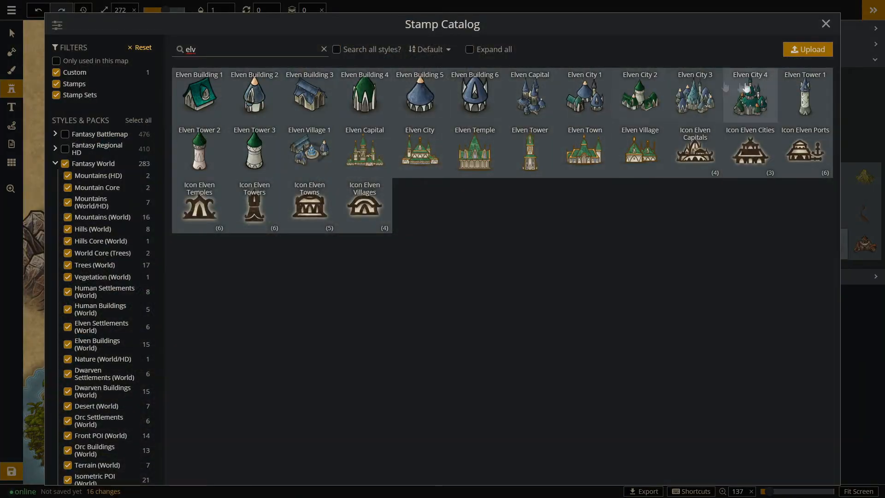
{"action": "left_click", "coordinate": [312, 147]}
{"action": "left_click", "coordinate": [595, 189]}
{"action": "left_click", "coordinate": [12, 33]}
{"action": "left_click", "coordinate": [528, 270]}
{"action": "key", "text": "Delete"}
Try Elven Village 1 in the central jungle clearing at size 142.
{"action": "left_click", "coordinate": [597, 191]}
{"action": "left_click_drag", "start_coordinate": [644, 151], "coordinate": [607, 179]}
{"action": "left_click_drag", "start_coordinate": [577, 203], "coordinate": [533, 294]}
{"action": "key", "text": "Delete"}
Search the stamp catalog for camp stamps, including the Fantasy Regional HD pack.
{"action": "left_click", "coordinate": [12, 88]}
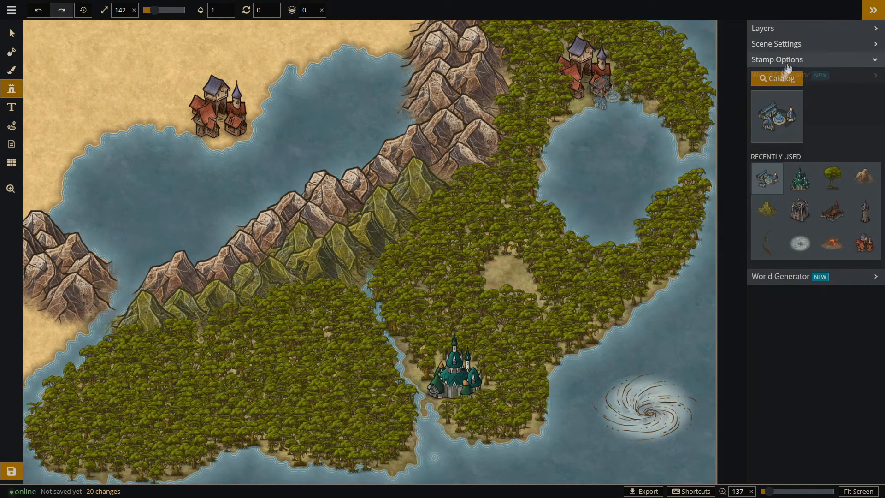
{"action": "left_click", "coordinate": [783, 79]}
{"action": "left_click", "coordinate": [323, 49]}
{"action": "type", "text": "camp"}
{"action": "key", "text": "BackSpace"}
{"action": "key", "text": "BackSpace"}
{"action": "key", "text": "BackSpace"}
{"action": "key", "text": "BackSpace"}
{"action": "left_click", "coordinate": [65, 148]}
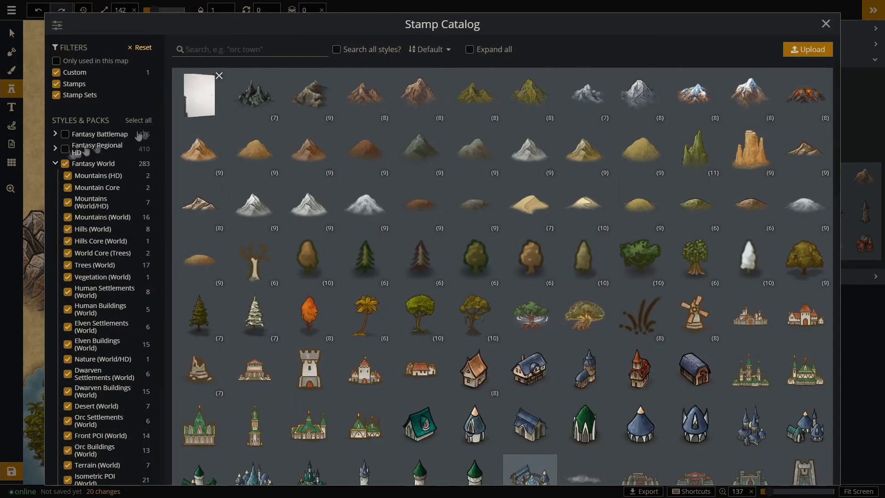
{"action": "type", "text": "camp"}
{"action": "left_click_drag", "start_coordinate": [211, 50], "coordinate": [165, 48]}
{"action": "left_click", "coordinate": [64, 149]}
Place an Elven Village 1 stamp at size 142 in the central jungle clearing.
{"action": "type", "text": "el"}
{"action": "left_click", "coordinate": [321, 142]}
{"action": "left_click", "coordinate": [508, 276]}
{"action": "left_click", "coordinate": [11, 33]}
{"action": "scroll", "coordinate": [548, 225], "scroll_direction": "down", "scroll_amount": 1}
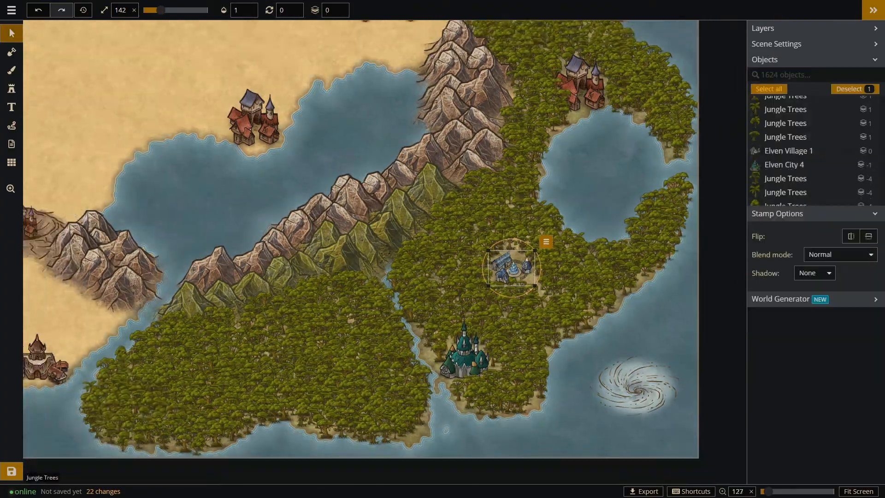
{"action": "scroll", "coordinate": [430, 325], "scroll_direction": "up", "scroll_amount": 1}
{"action": "scroll", "coordinate": [645, 297], "scroll_direction": "down", "scroll_amount": 1}
{"action": "scroll", "coordinate": [308, 375], "scroll_direction": "down", "scroll_amount": 2}
{"action": "scroll", "coordinate": [426, 89], "scroll_direction": "up", "scroll_amount": 3}
{"action": "left_click_drag", "start_coordinate": [426, 134], "coordinate": [404, 130]}
{"action": "scroll", "coordinate": [260, 139], "scroll_direction": "down", "scroll_amount": 2}
{"action": "left_click", "coordinate": [264, 159]}
{"action": "scroll", "coordinate": [461, 83], "scroll_direction": "down", "scroll_amount": 2}
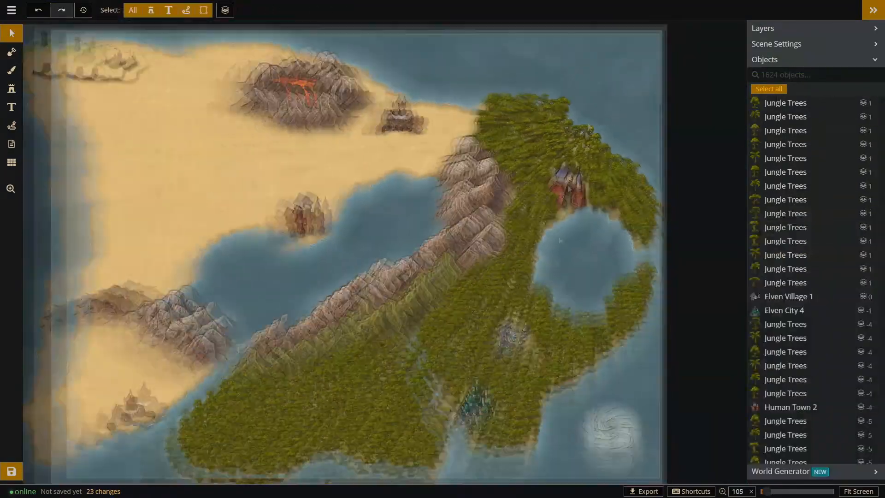
{"action": "scroll", "coordinate": [184, 184], "scroll_direction": "up", "scroll_amount": 1}
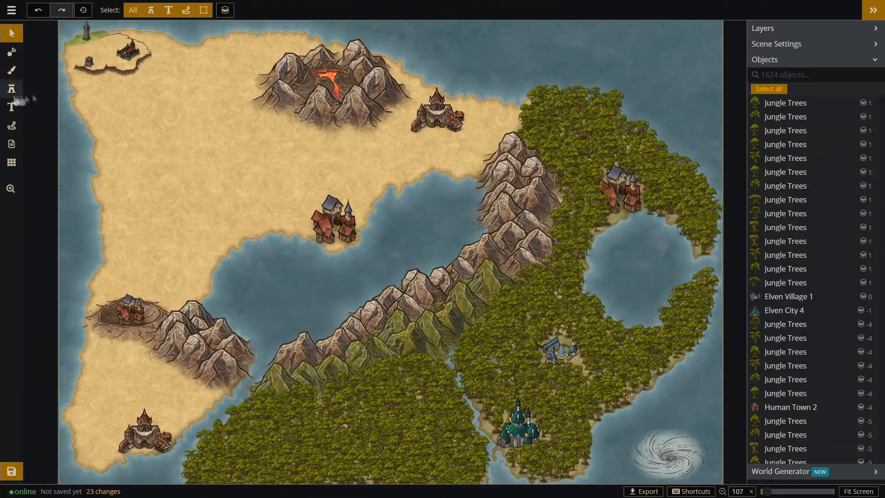
Search the stamp catalog for "vil" and place an Orc Village 2 stamp just north of the western crater.
{"action": "left_click", "coordinate": [12, 89]}
{"action": "left_click", "coordinate": [783, 108]}
{"action": "left_click_drag", "start_coordinate": [198, 49], "coordinate": [144, 51]}
{"action": "type", "text": "town"}
{"action": "key", "text": "BackSpace"}
{"action": "key", "text": "BackSpace"}
{"action": "key", "text": "BackSpace"}
{"action": "key", "text": "BackSpace"}
{"action": "type", "text": "vil"}
{"action": "left_click", "coordinate": [239, 103]}
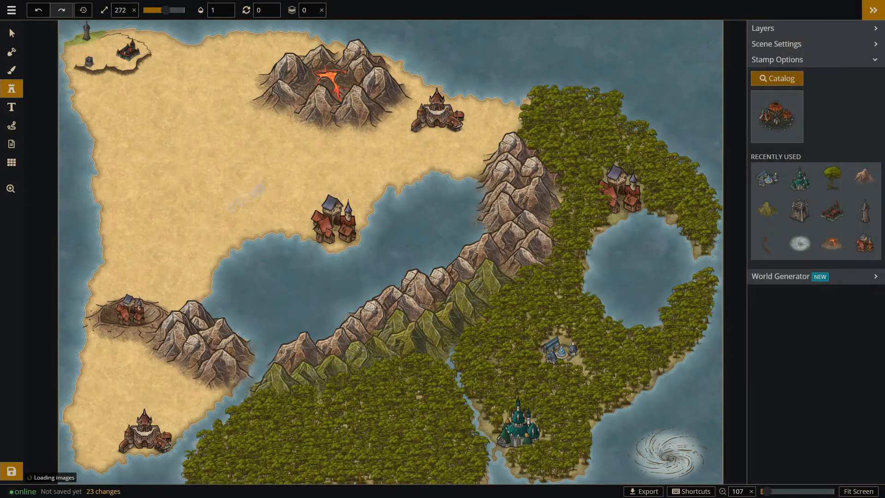
{"action": "left_click", "coordinate": [163, 277]}
Delete the human town in the western crater and move Orc Village 2 into it at size 161.
{"action": "left_click", "coordinate": [11, 35]}
{"action": "left_click", "coordinate": [130, 311]}
{"action": "key", "text": "Delete"}
{"action": "left_click_drag", "start_coordinate": [163, 278], "coordinate": [133, 314]}
{"action": "left_click_drag", "start_coordinate": [167, 340], "coordinate": [162, 334]}
{"action": "left_click", "coordinate": [153, 433]}
Search the stamp catalog for "orc" and place an Orc Capital 1 stamp at size 272 in the southwestern desert.
{"action": "left_click", "coordinate": [12, 89]}
{"action": "left_click", "coordinate": [780, 79]}
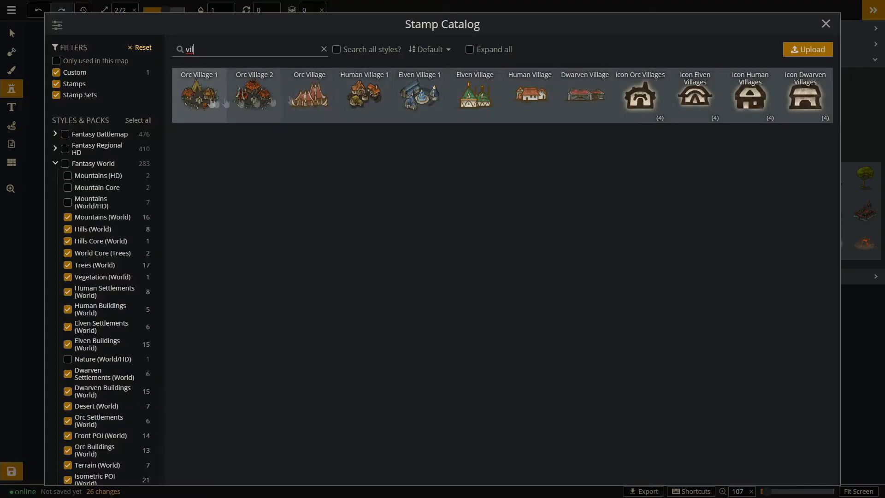
{"action": "double_click", "coordinate": [208, 49]}
{"action": "type", "text": "orc"}
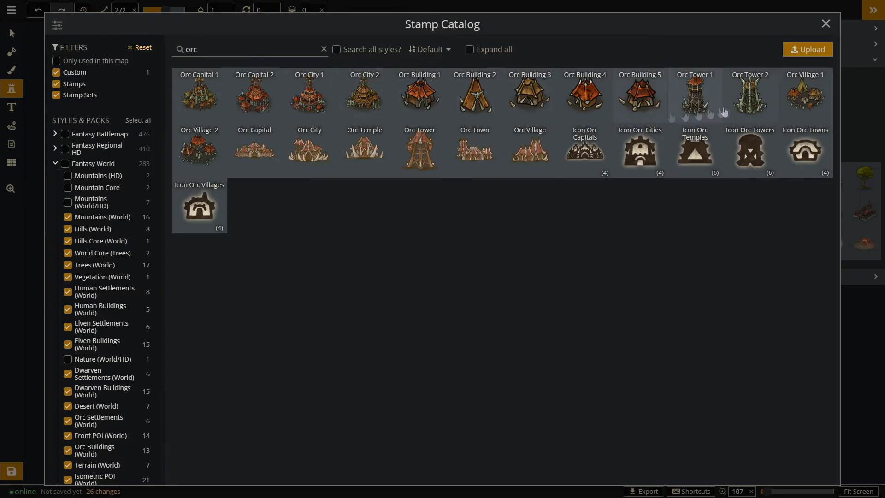
{"action": "left_click", "coordinate": [202, 98]}
{"action": "left_click", "coordinate": [11, 33]}
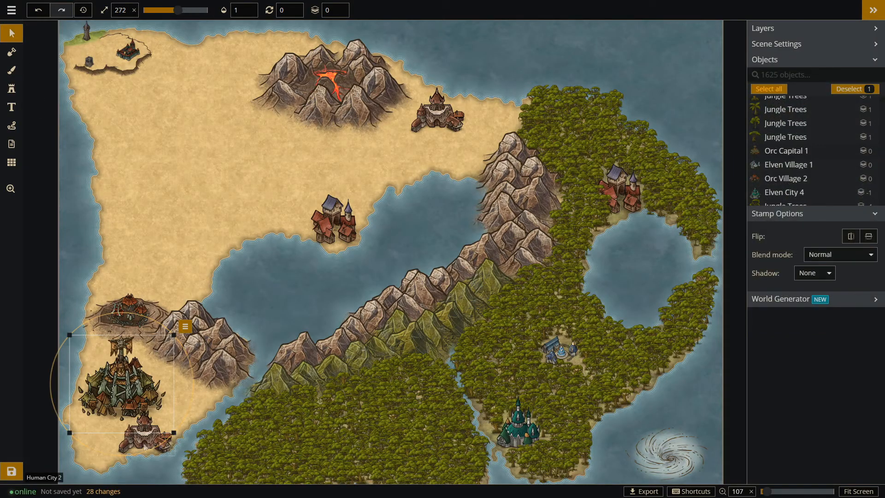
Replace the human city east of the volcano with Orc Capital 1, scaled down to fit the coast.
{"action": "left_click", "coordinate": [145, 436]}
{"action": "left_click", "coordinate": [119, 385]}
{"action": "left_click", "coordinate": [146, 436]}
{"action": "left_click_drag", "start_coordinate": [118, 385], "coordinate": [441, 135]}
{"action": "left_click", "coordinate": [438, 116]}
{"action": "left_click", "coordinate": [438, 115]}
{"action": "key", "text": "Delete"}
{"action": "left_click_drag", "start_coordinate": [489, 178], "coordinate": [433, 113]}
Search the stamp catalog for "cit" and replace the human town on the bay's northern shore with Fortified City 2 at size 161.
{"action": "scroll", "coordinate": [456, 125], "scroll_direction": "down", "scroll_amount": 2}
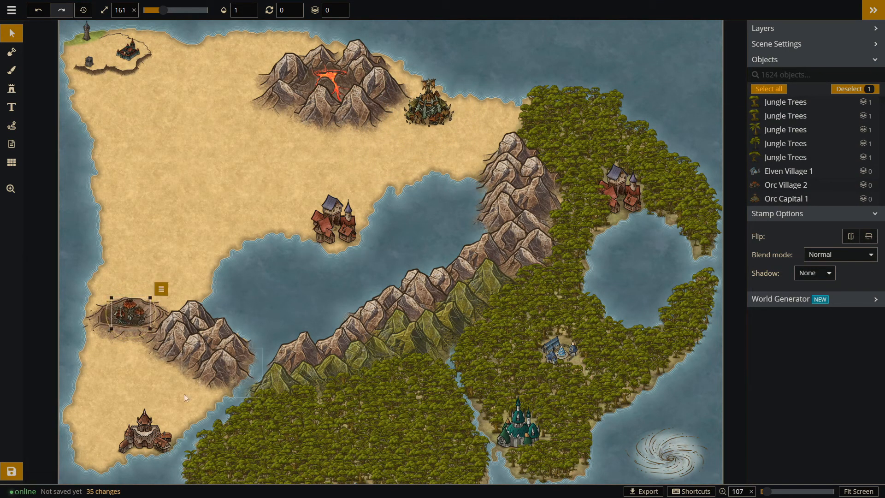
{"action": "key", "text": "s"}
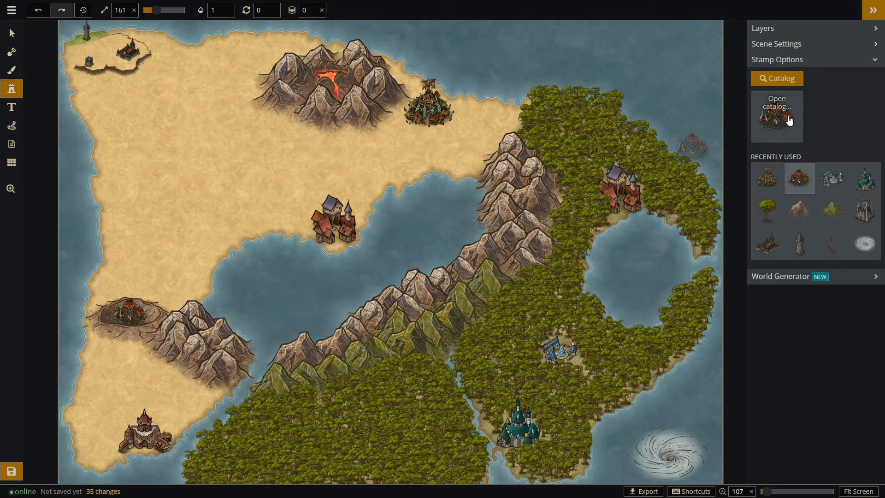
{"action": "left_click", "coordinate": [789, 120]}
{"action": "key", "text": "BackSpace"}
{"action": "key", "text": "BackSpace"}
{"action": "key", "text": "BackSpace"}
{"action": "key", "text": "BackSpace"}
{"action": "type", "text": "cit"}
{"action": "left_click", "coordinate": [485, 162]}
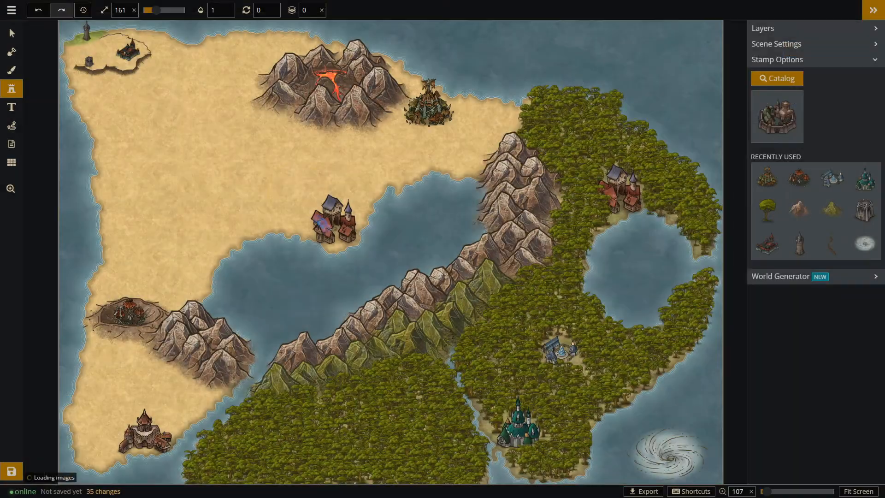
{"action": "left_click", "coordinate": [336, 229]}
{"action": "key", "text": "v"}
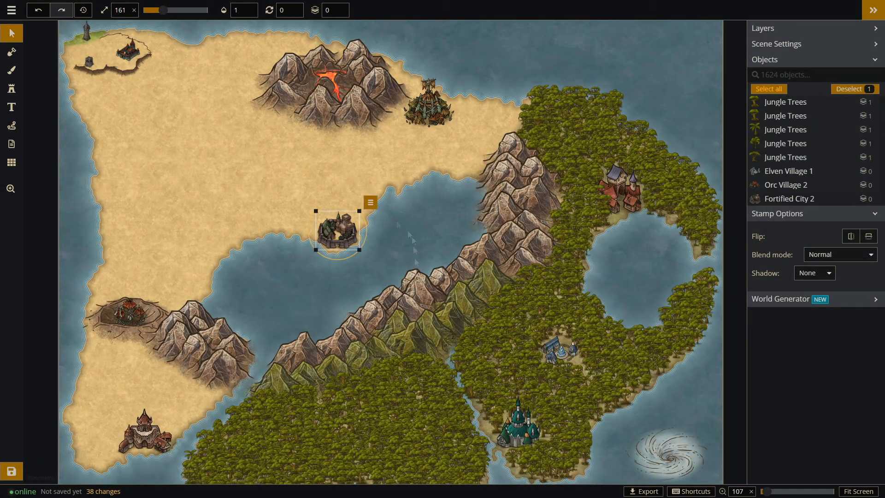
{"action": "scroll", "coordinate": [424, 199], "scroll_direction": "up", "scroll_amount": 1}
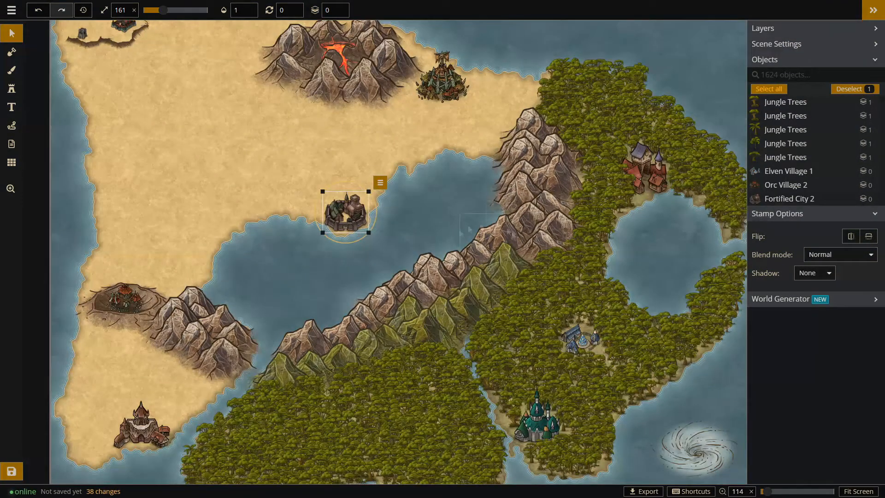
Select the Dunes stamp set from the catalog and set its placement radius to 71 and density to 37.
{"action": "scroll", "coordinate": [424, 198], "scroll_direction": "up", "scroll_amount": 1}
{"action": "key", "text": "s"}
{"action": "left_click", "coordinate": [776, 78]}
{"action": "double_click", "coordinate": [188, 48]}
{"action": "type", "text": "dune"}
{"action": "left_click", "coordinate": [201, 95]}
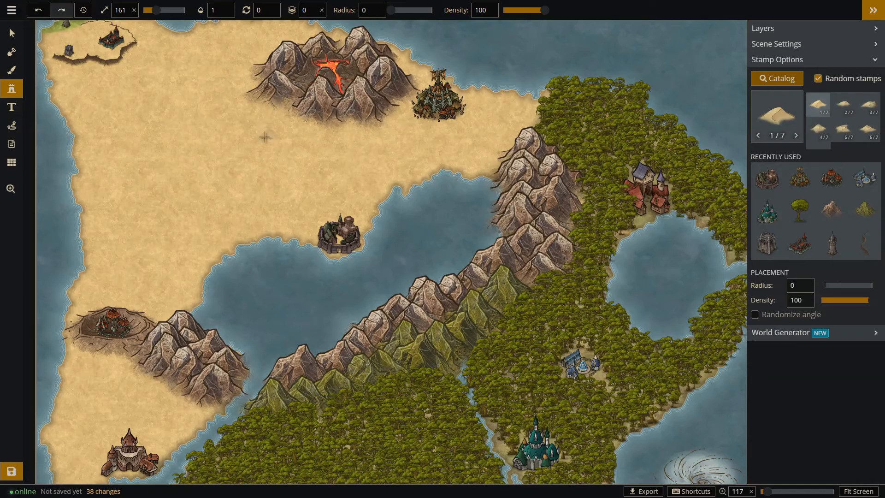
{"action": "left_click", "coordinate": [843, 286]}
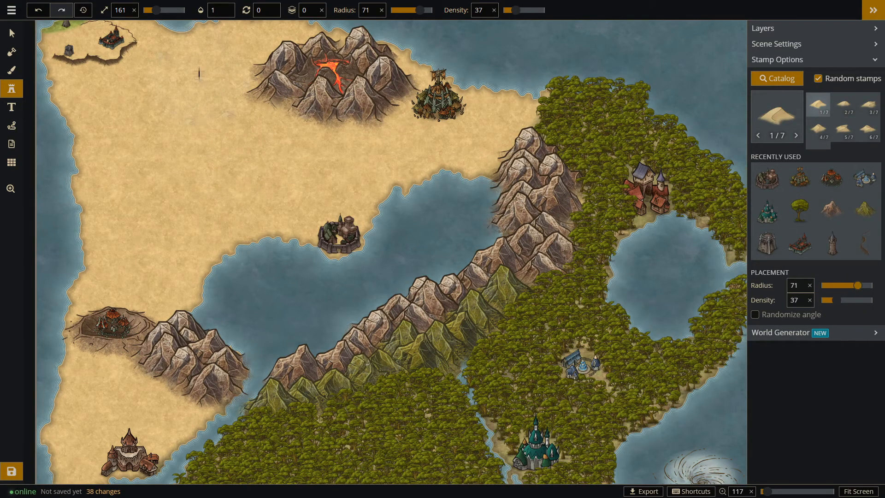
Try painting the northwestern desert with the Dunes set and with a second, ten-variant dune set.
{"action": "left_click_drag", "start_coordinate": [200, 74], "coordinate": [316, 171]}
{"action": "key", "text": "ctrl+z"}
{"action": "left_click", "coordinate": [776, 78]}
{"action": "left_click", "coordinate": [215, 127]}
{"action": "mouse_move", "coordinate": [216, 137]}
{"action": "left_mouse_down"}
{"action": "mouse_move", "coordinate": [164, 275]}
{"action": "mouse_move", "coordinate": [178, 308]}
{"action": "left_mouse_up"}
{"action": "key", "text": "ctrl+z"}
{"action": "left_click", "coordinate": [767, 178]}
{"action": "scroll", "coordinate": [218, 100], "scroll_direction": "down", "scroll_amount": 1}
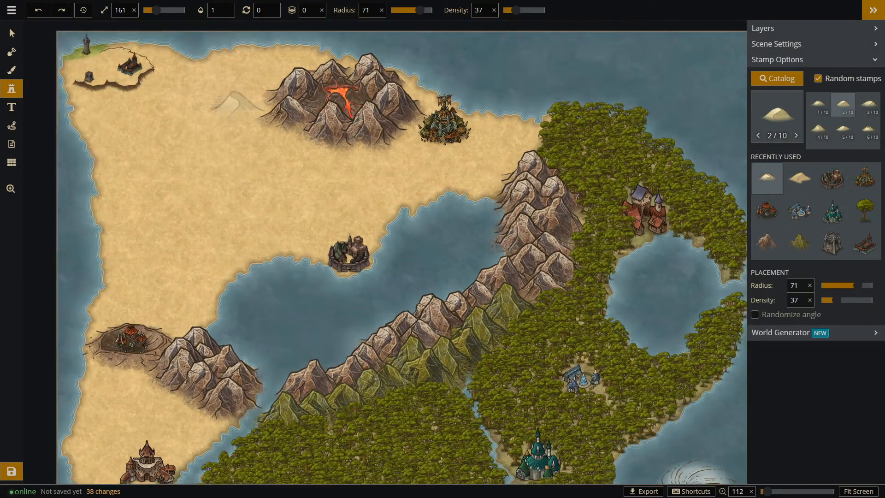
Scatter seven-variant Dunes stamps across the northwestern desert at radius 71 and density 37.
{"action": "left_click", "coordinate": [776, 78]}
{"action": "left_click", "coordinate": [192, 138]}
{"action": "left_click_drag", "start_coordinate": [191, 155], "coordinate": [162, 272]}
{"action": "left_click_drag", "start_coordinate": [295, 184], "coordinate": [320, 215]}
{"action": "left_click", "coordinate": [221, 188]}
{"action": "left_click", "coordinate": [243, 198]}
{"action": "left_click", "coordinate": [215, 106]}
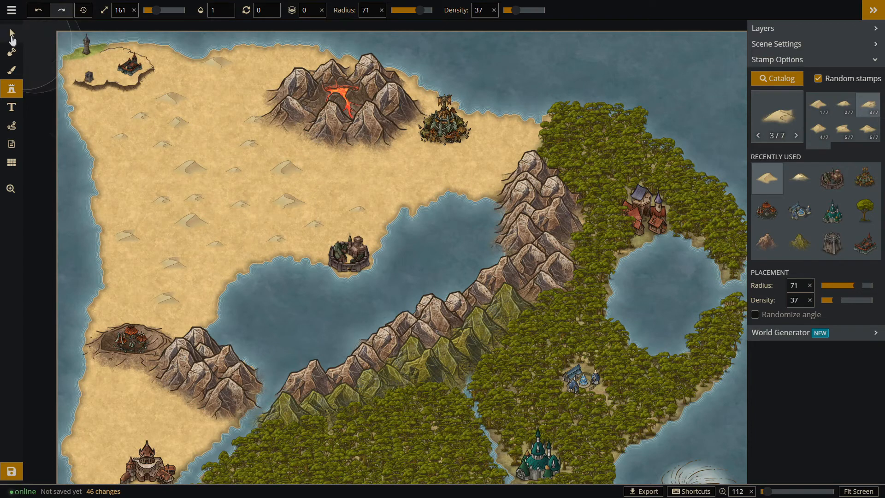
Move one northern dune inland and fill gaps in the desert with dunes at radius 21, lowering the density to 10.
{"action": "left_click", "coordinate": [12, 36]}
{"action": "left_click_drag", "start_coordinate": [224, 66], "coordinate": [226, 92]}
{"action": "left_click", "coordinate": [15, 92]}
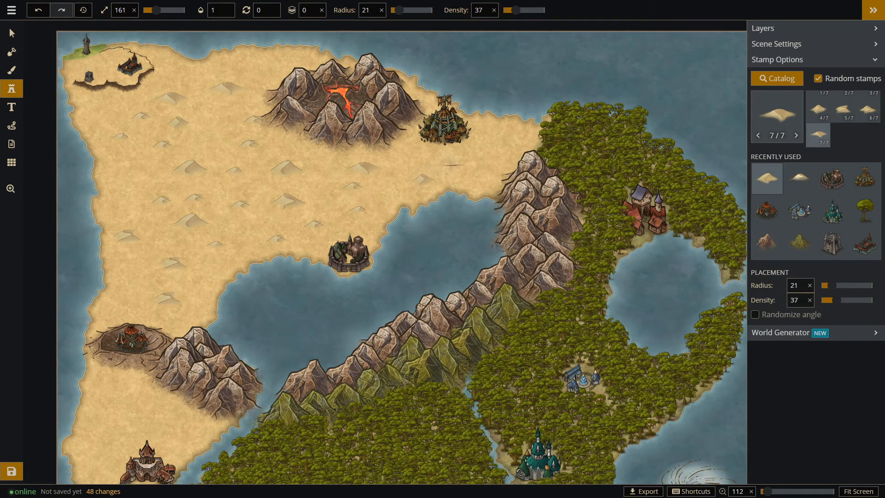
{"action": "left_click", "coordinate": [453, 164]}
{"action": "left_click", "coordinate": [130, 163]}
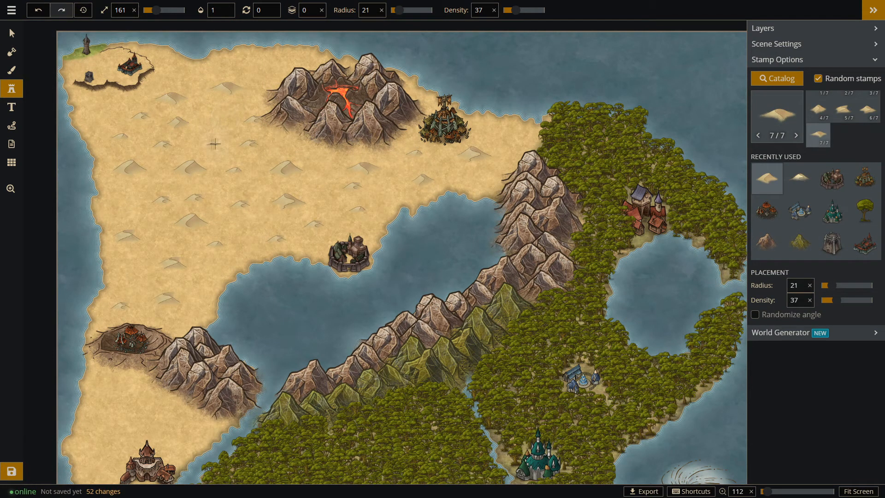
{"action": "key", "text": "ctrl+z"}
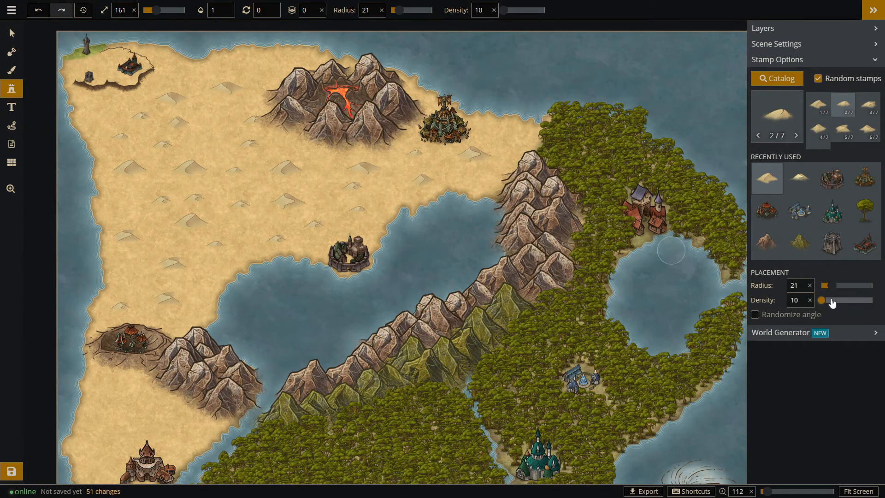
{"action": "left_click", "coordinate": [472, 178]}
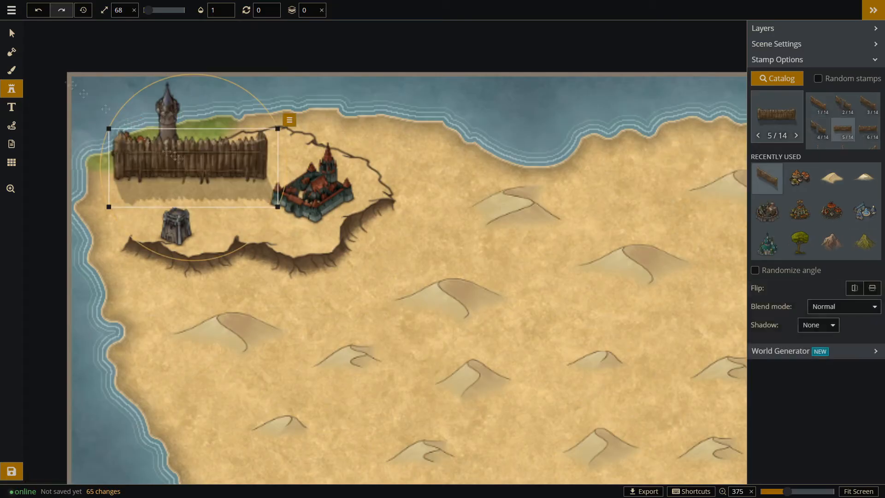
Undo the oversized wooden wall and line up small wooden wall segments around the village beside the northwestern tower.
{"action": "key", "text": "ctrl+z"}
{"action": "scroll", "coordinate": [121, 171], "scroll_direction": "down", "scroll_amount": 5}
{"action": "left_click", "coordinate": [119, 167]}
{"action": "scroll", "coordinate": [846, 124], "scroll_direction": "down", "scroll_amount": 2}
{"action": "left_click", "coordinate": [844, 113]}
{"action": "left_click", "coordinate": [164, 159]}
{"action": "left_click", "coordinate": [199, 141]}
{"action": "left_click_drag", "start_coordinate": [171, 152], "coordinate": [176, 150]}
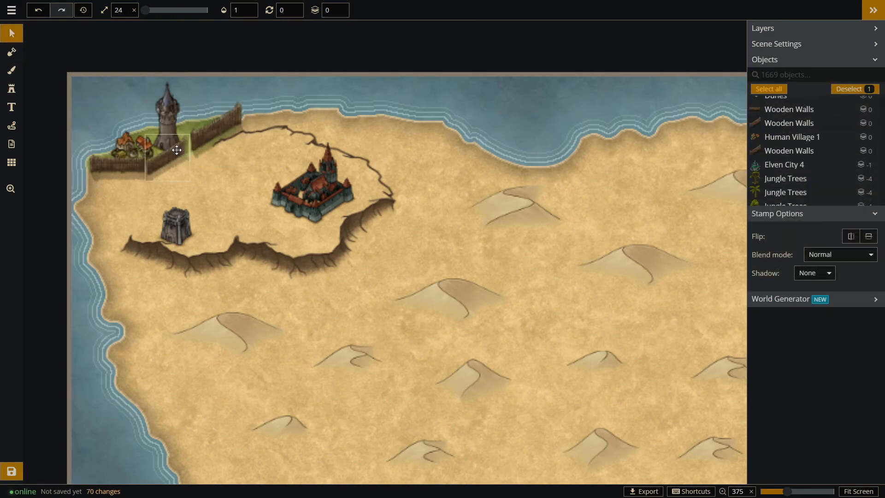
{"action": "left_click_drag", "start_coordinate": [121, 169], "coordinate": [129, 175]}
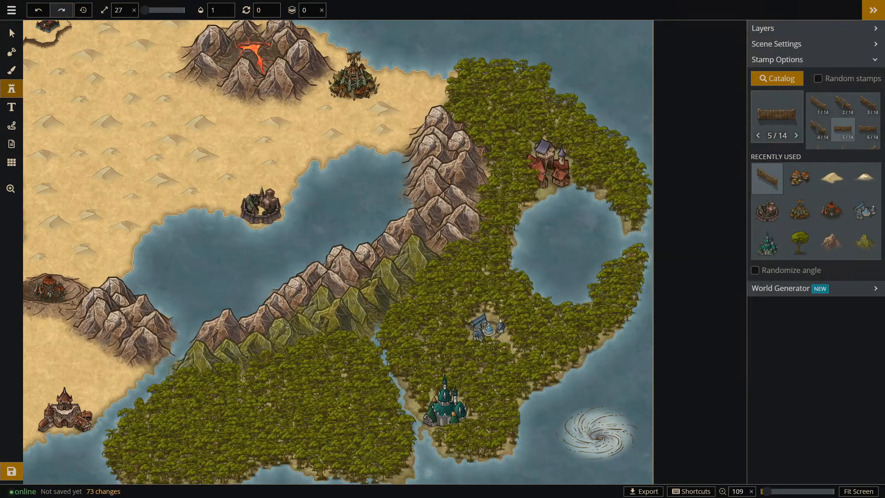
Search the stamp catalog for elven stamps and choose Elven City 2.
{"action": "scroll", "coordinate": [541, 239], "scroll_direction": "down", "scroll_amount": 2}
{"action": "left_click", "coordinate": [12, 107]}
{"action": "left_click", "coordinate": [12, 89]}
{"action": "left_click", "coordinate": [779, 114]}
{"action": "double_click", "coordinate": [235, 45]}
{"action": "type", "text": "el"}
{"action": "left_click", "coordinate": [65, 148]}
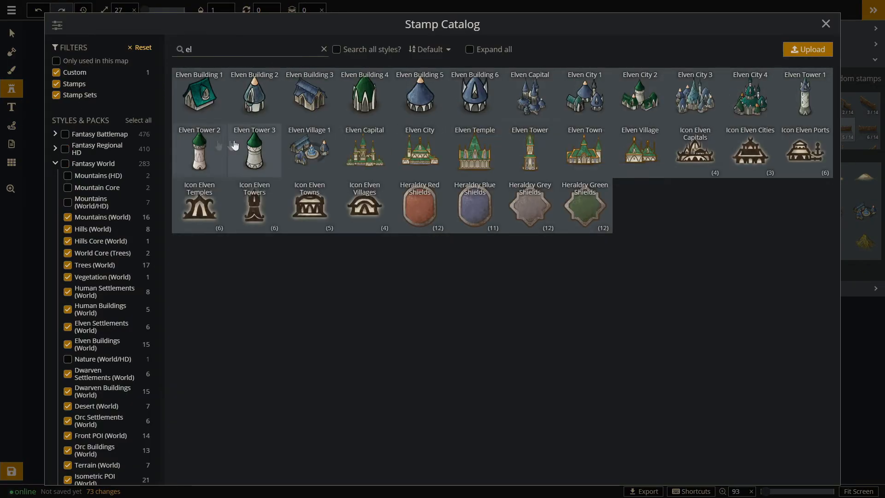
{"action": "left_click", "coordinate": [639, 94]}
Delete the red-roofed town from the forest clearing north of the round eastern lake.
{"action": "left_click", "coordinate": [12, 33]}
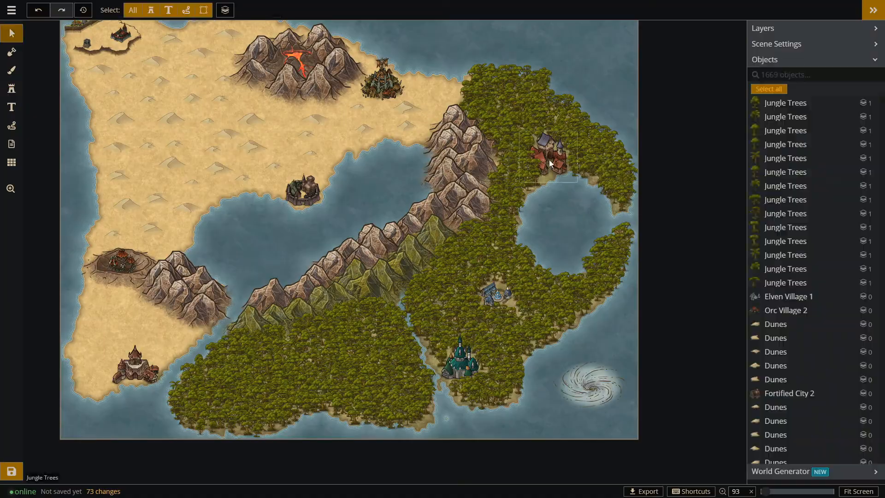
{"action": "left_click", "coordinate": [12, 89]}
{"action": "left_click", "coordinate": [778, 113]}
{"action": "left_click", "coordinate": [639, 95]}
{"action": "left_click", "coordinate": [561, 198]}
{"action": "left_click", "coordinate": [12, 33]}
{"action": "left_click", "coordinate": [548, 154]}
{"action": "key", "text": "Delete"}
Place an Elven City 2 stamp at size 145 in the emptied clearing on the lake's north shore.
{"action": "left_click", "coordinate": [11, 89]}
{"action": "left_click", "coordinate": [779, 114]}
{"action": "left_click", "coordinate": [640, 95]}
{"action": "left_click", "coordinate": [554, 155]}
{"action": "left_click_drag", "start_coordinate": [584, 133], "coordinate": [565, 159]}
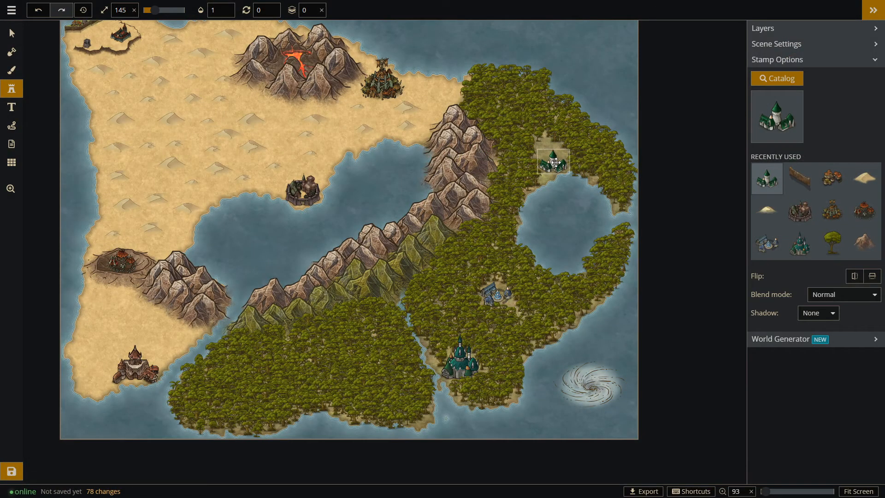
Fill the gaps around the new elven city with ten-variant jungle trees at radius 23 and density 48.
{"action": "left_click", "coordinate": [11, 35]}
{"action": "left_click", "coordinate": [12, 88]}
{"action": "left_click", "coordinate": [833, 242]}
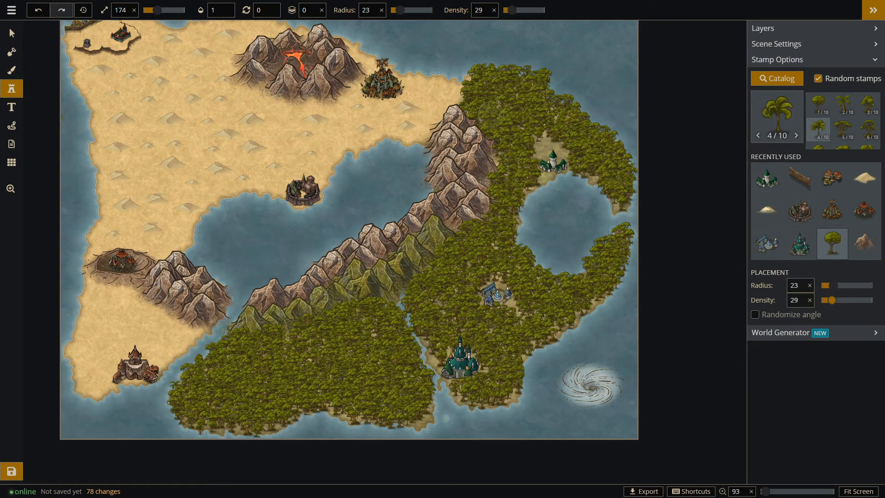
{"action": "left_click", "coordinate": [529, 161]}
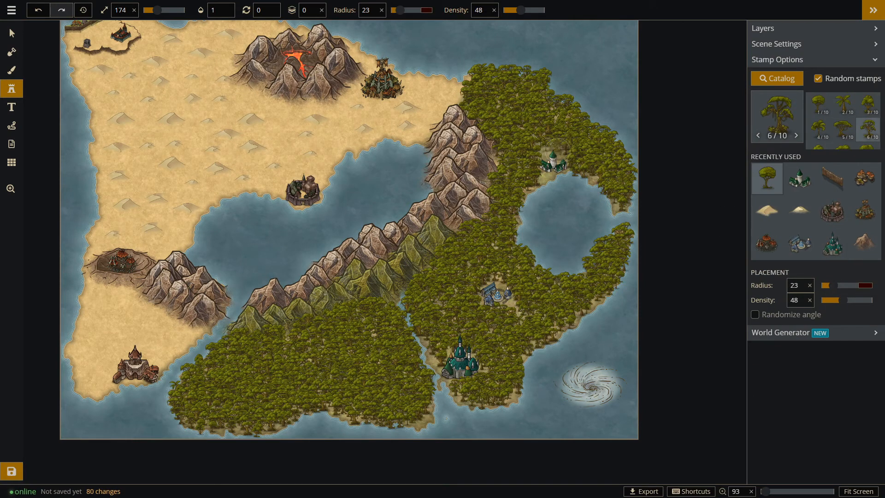
Delete the jungle trees at the forest's northwestern edge, where it meets the desert.
{"action": "left_click", "coordinate": [13, 33]}
{"action": "left_click_drag", "start_coordinate": [451, 62], "coordinate": [489, 104]}
{"action": "key", "text": "Delete"}
{"action": "left_click_drag", "start_coordinate": [487, 54], "coordinate": [507, 105]}
{"action": "key", "text": "Delete"}
{"action": "left_click", "coordinate": [475, 117]}
{"action": "key", "text": "Delete"}
{"action": "left_click", "coordinate": [483, 114]}
{"action": "key", "text": "Delete"}
{"action": "left_click", "coordinate": [484, 116]}
{"action": "key", "text": "Delete"}
{"action": "left_click", "coordinate": [512, 74]}
{"action": "key", "text": "Delete"}
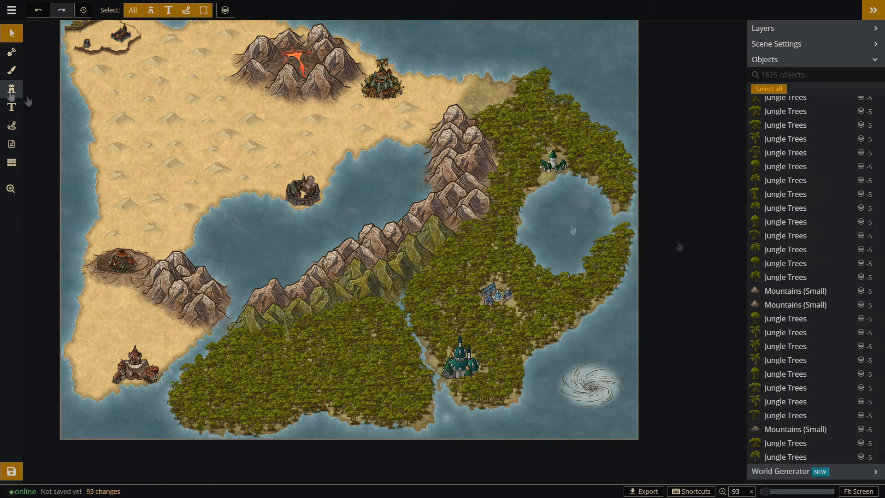
Scatter sparse jungle trees over the cleared northwestern forest edge at radius 23 and density about 29.
{"action": "left_click", "coordinate": [12, 89]}
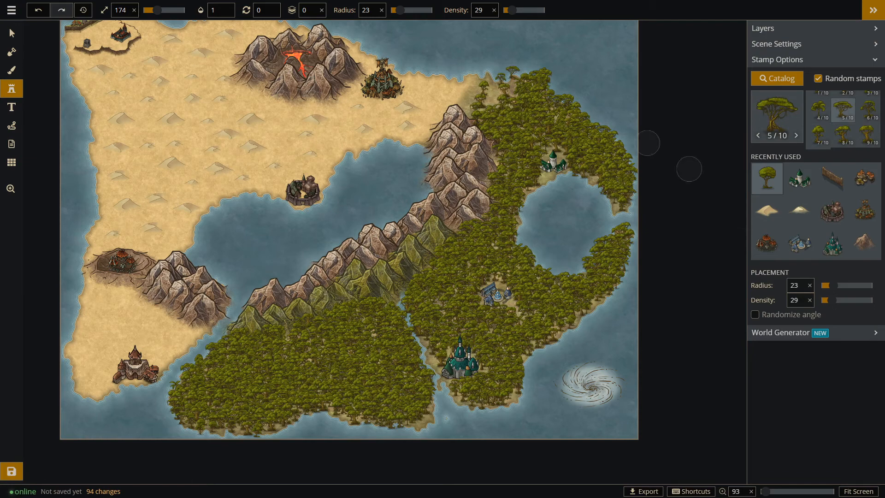
{"action": "left_click", "coordinate": [507, 97]}
{"action": "left_click", "coordinate": [460, 103]}
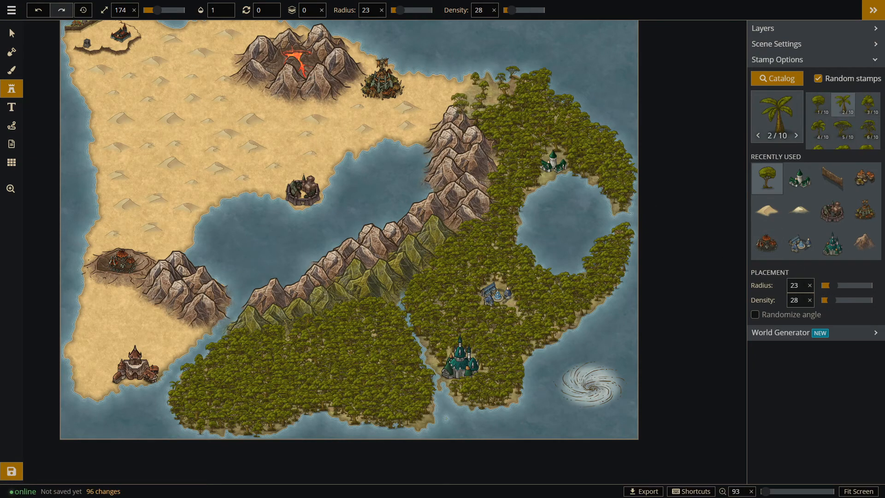
Try a World Tree 1 stamp in the forest just north of the teal-roofed elven castle.
{"action": "left_click", "coordinate": [777, 78]}
{"action": "key", "text": "BackSpace"}
{"action": "key", "text": "BackSpace"}
{"action": "key", "text": "BackSpace"}
{"action": "type", "text": "tre"}
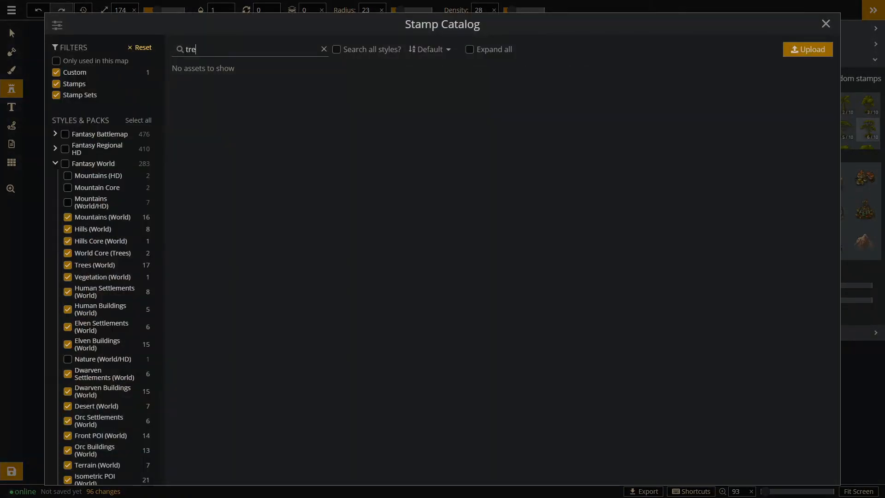
{"action": "left_click", "coordinate": [260, 153]}
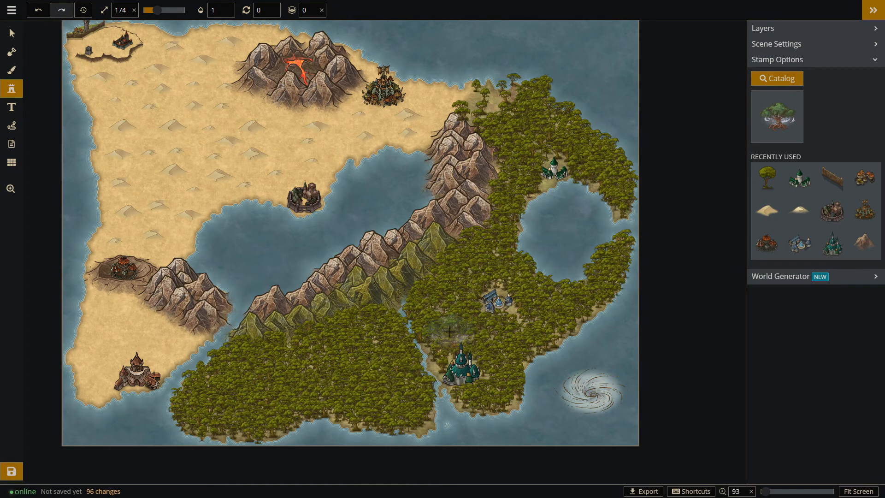
{"action": "left_click", "coordinate": [449, 331]}
{"action": "left_click", "coordinate": [11, 34]}
{"action": "key", "text": "Delete"}
Try the World Tree 2 and World Tree stamps at the same spot in the southeastern forest.
{"action": "left_click", "coordinate": [11, 88]}
{"action": "left_click", "coordinate": [791, 110]}
{"action": "left_click", "coordinate": [447, 318]}
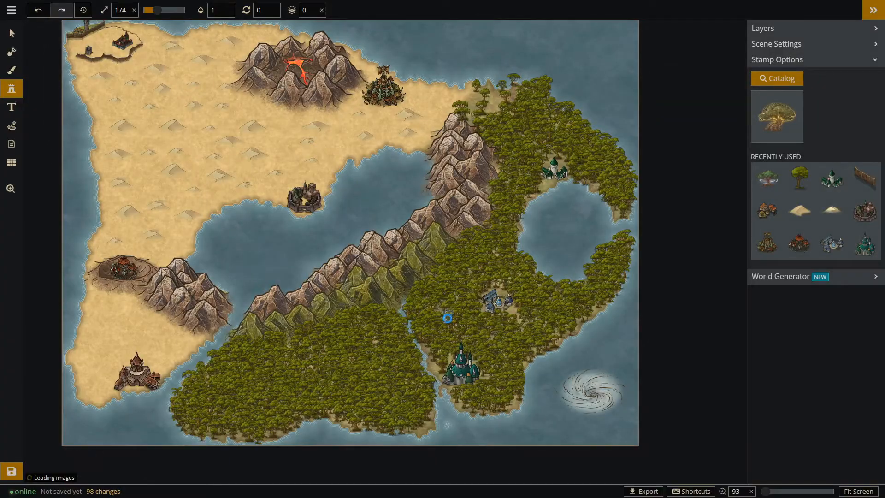
{"action": "left_click", "coordinate": [447, 319]}
{"action": "key", "text": "Delete"}
{"action": "left_click", "coordinate": [783, 118]}
{"action": "left_click", "coordinate": [199, 149]}
{"action": "left_click", "coordinate": [449, 320]}
{"action": "key", "text": "Delete"}
Clear the tree search, browse the full stamp catalog and choose the two-variant rocky cave set.
{"action": "left_click", "coordinate": [784, 121]}
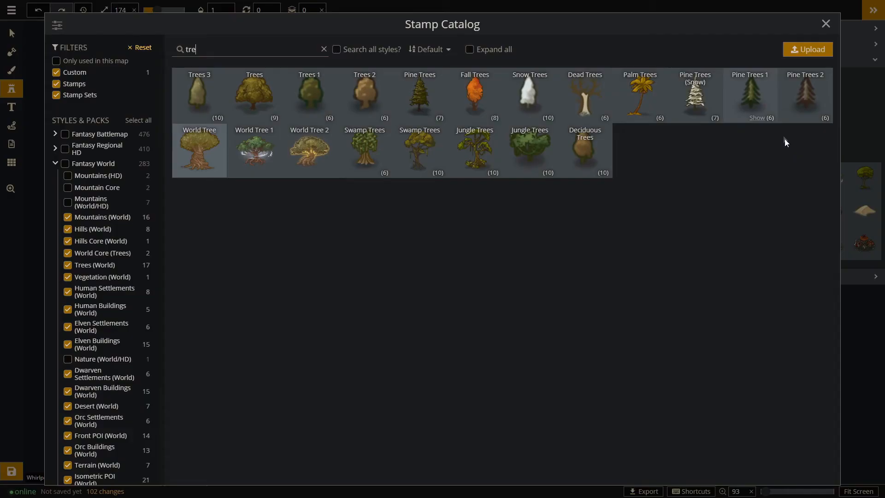
{"action": "left_click", "coordinate": [825, 24]}
{"action": "left_click", "coordinate": [784, 121]}
{"action": "left_click", "coordinate": [324, 50]}
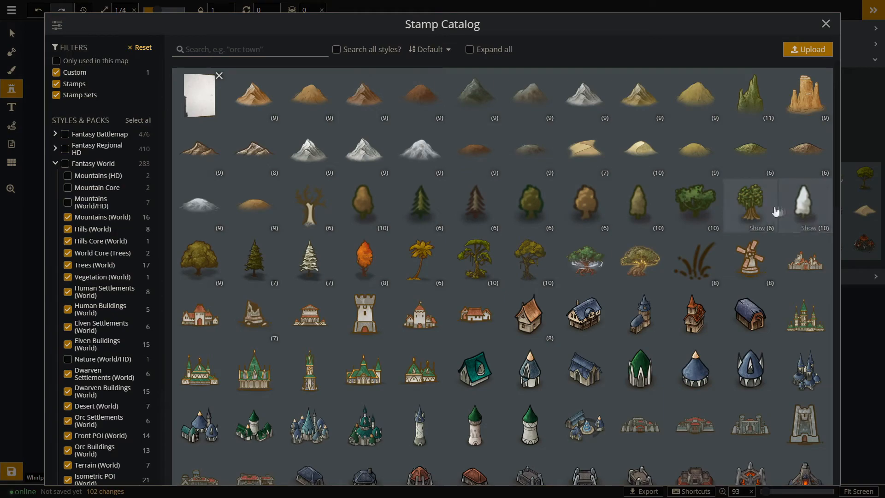
{"action": "scroll", "coordinate": [502, 205], "scroll_direction": "down", "scroll_amount": 6}
{"action": "scroll", "coordinate": [502, 205], "scroll_direction": "down", "scroll_amount": 3}
{"action": "scroll", "coordinate": [681, 262], "scroll_direction": "up", "scroll_amount": 2}
{"action": "scroll", "coordinate": [553, 233], "scroll_direction": "down", "scroll_amount": 6}
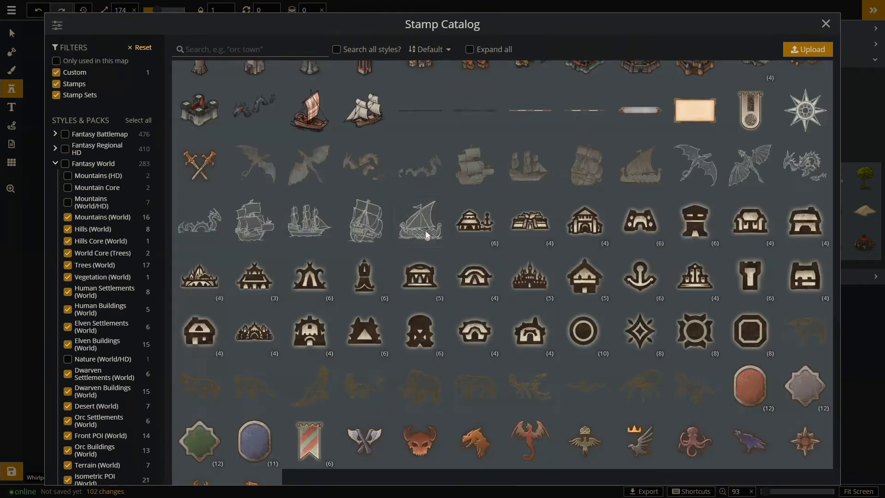
{"action": "scroll", "coordinate": [531, 123], "scroll_direction": "down", "scroll_amount": 1}
{"action": "scroll", "coordinate": [490, 429], "scroll_direction": "up", "scroll_amount": 4}
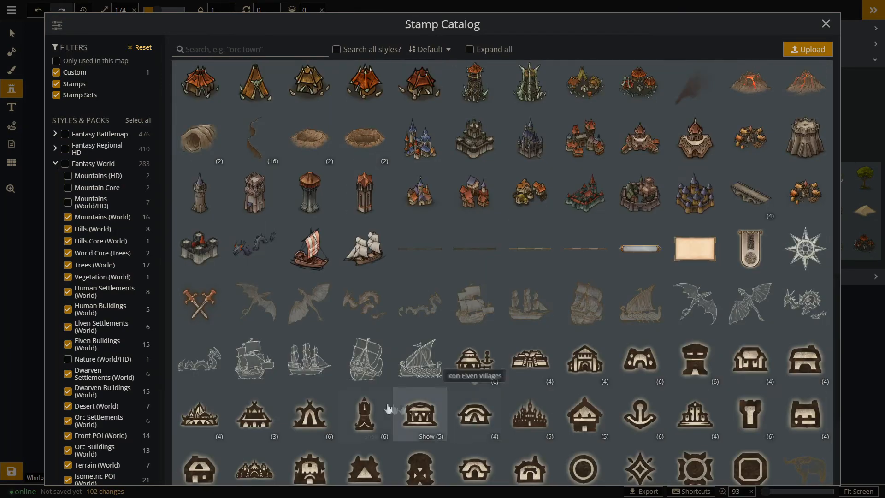
{"action": "scroll", "coordinate": [548, 365], "scroll_direction": "up", "scroll_amount": 5}
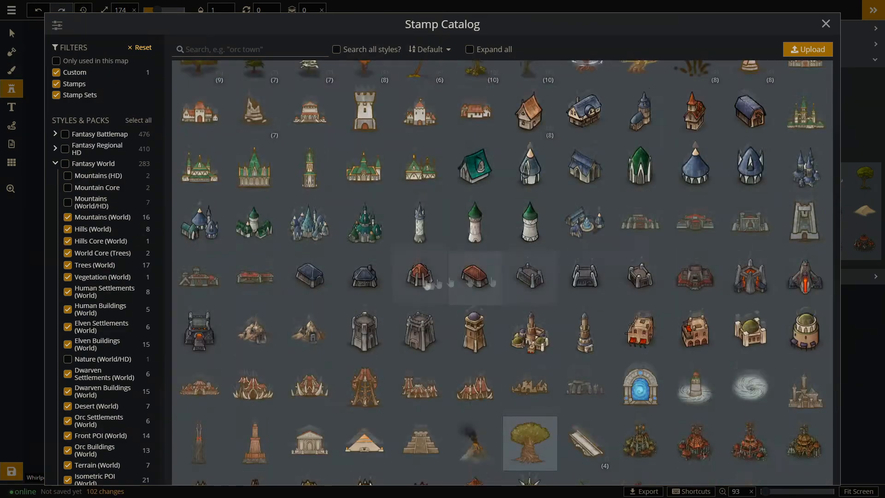
{"action": "left_click", "coordinate": [200, 415]}
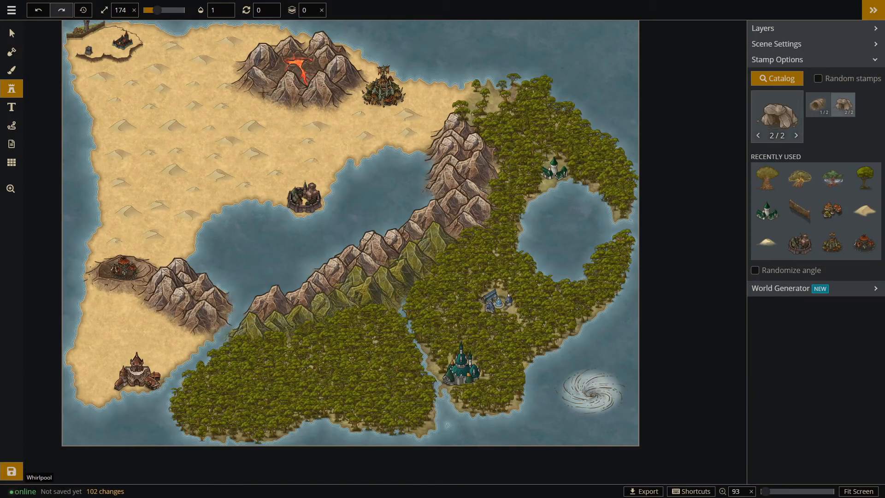
Place the second cave variant at the volcano's southwestern foot and adjust the layer order of the neighbouring mountains.
{"action": "left_click", "coordinate": [265, 95]}
{"action": "left_click_drag", "start_coordinate": [265, 91], "coordinate": [267, 99]}
{"action": "right_click", "coordinate": [267, 99]}
{"action": "left_click", "coordinate": [13, 34]}
{"action": "left_click", "coordinate": [295, 97]}
{"action": "left_click", "coordinate": [337, 61]}
{"action": "left_click", "coordinate": [371, 110]}
{"action": "left_click", "coordinate": [371, 110]}
{"action": "left_click", "coordinate": [327, 94]}
{"action": "left_click", "coordinate": [367, 60]}
{"action": "left_click", "coordinate": [384, 109]}
{"action": "left_click", "coordinate": [384, 108]}
Scatter nine-variant Mesas stamps across the northwestern desert at size 174, radius 31 and density 57.
{"action": "left_click", "coordinate": [11, 88]}
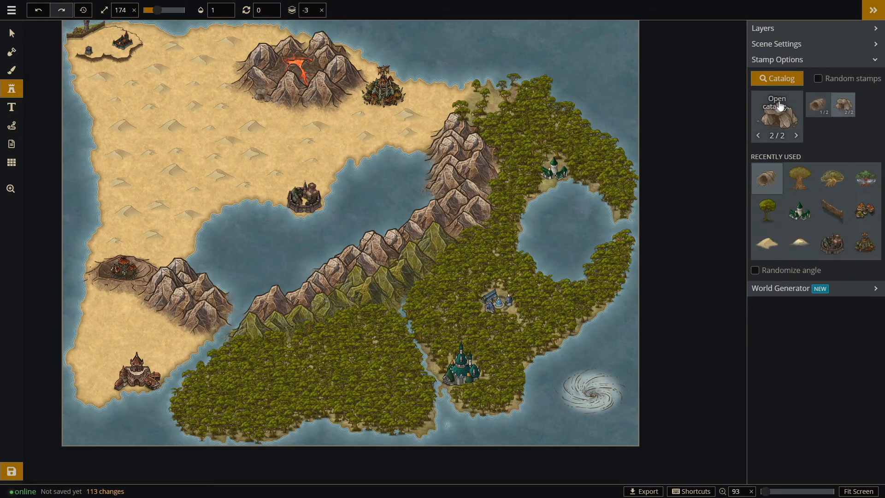
{"action": "left_click", "coordinate": [778, 76]}
{"action": "scroll", "coordinate": [643, 323], "scroll_direction": "down", "scroll_amount": 4}
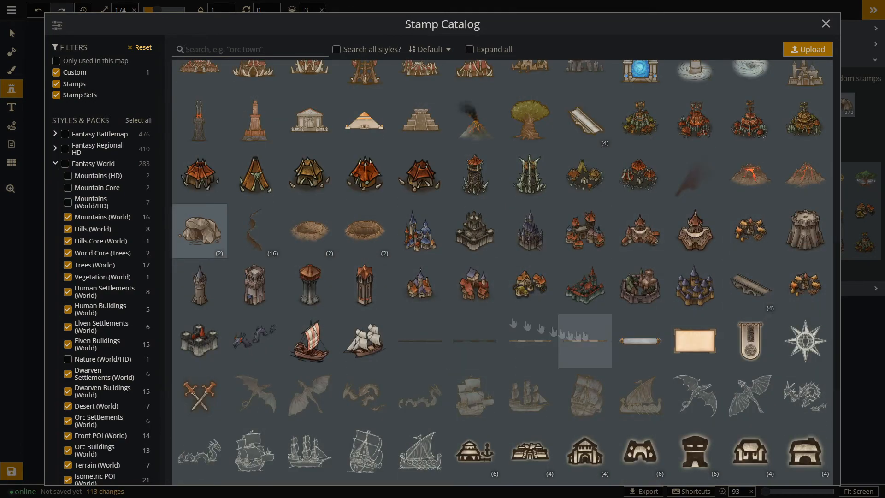
{"action": "scroll", "coordinate": [439, 267], "scroll_direction": "down", "scroll_amount": 6}
{"action": "scroll", "coordinate": [295, 348], "scroll_direction": "up", "scroll_amount": 15}
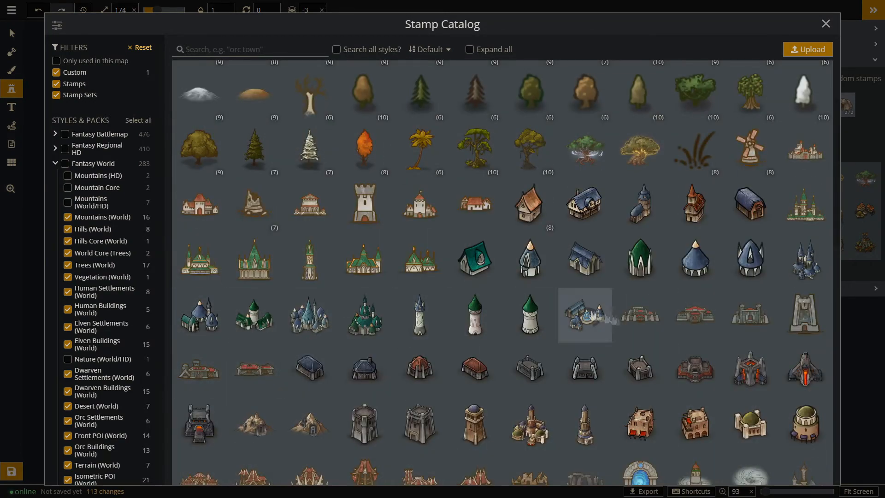
{"action": "scroll", "coordinate": [696, 103], "scroll_direction": "up", "scroll_amount": 5}
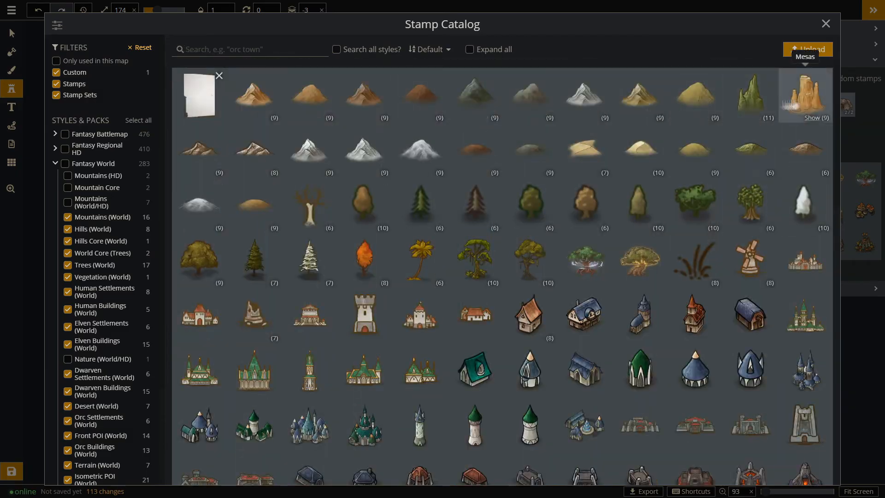
{"action": "left_click", "coordinate": [804, 97]}
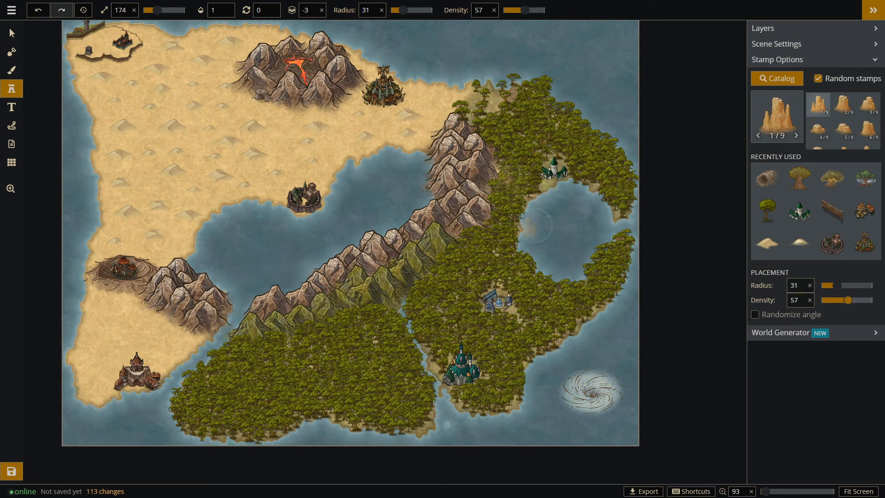
{"action": "mouse_move", "coordinate": [276, 141]}
{"action": "left_mouse_down"}
{"action": "mouse_move", "coordinate": [146, 104]}
{"action": "mouse_move", "coordinate": [135, 163]}
{"action": "left_mouse_up"}
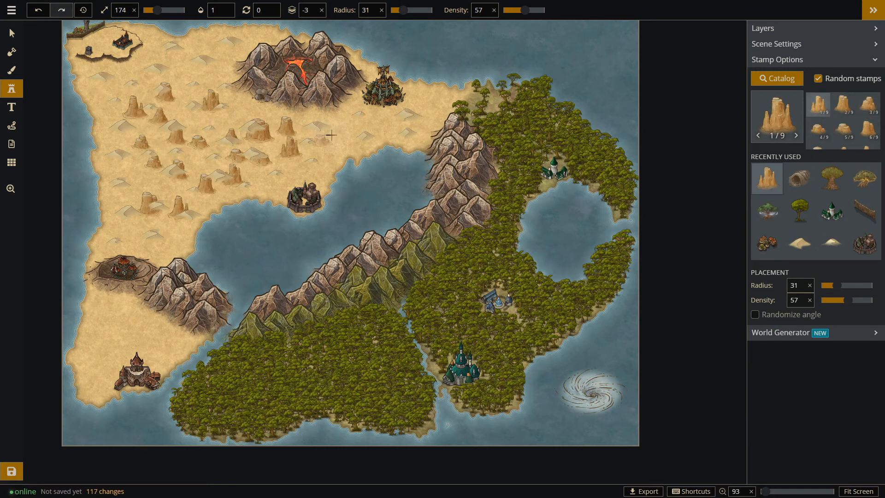
Delete the dunes that crowd the mesas in the northwestern desert.
{"action": "left_click", "coordinate": [12, 34]}
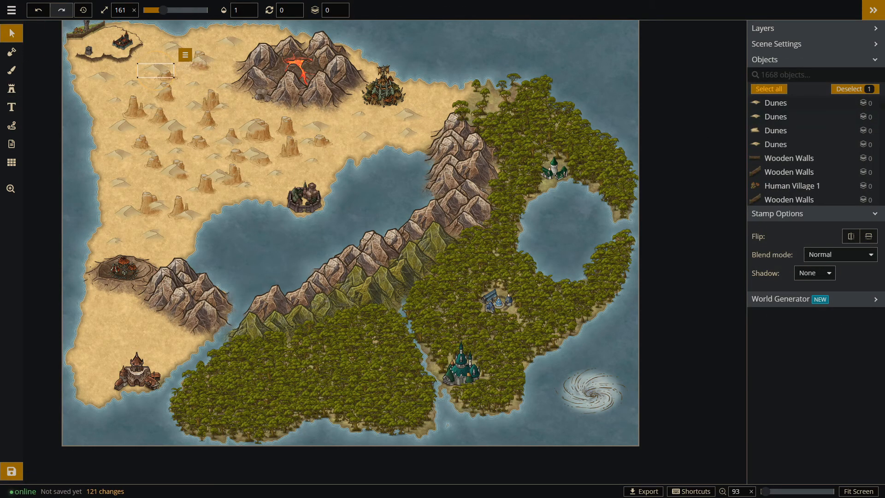
{"action": "left_click", "coordinate": [219, 174]}
{"action": "key", "text": "Delete"}
{"action": "left_click", "coordinate": [251, 153]}
{"action": "key", "text": "Delete"}
{"action": "left_click", "coordinate": [231, 135]}
{"action": "key", "text": "Delete"}
{"action": "left_click", "coordinate": [326, 128]}
{"action": "key", "text": "Delete"}
{"action": "left_click", "coordinate": [149, 156]}
{"action": "key", "text": "Delete"}
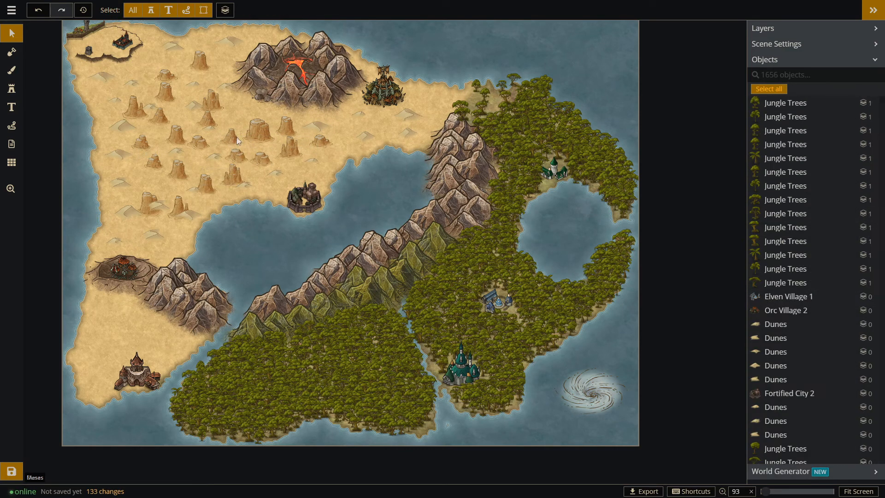
{"action": "left_click", "coordinate": [187, 216]}
{"action": "key", "text": "Delete"}
{"action": "left_click", "coordinate": [159, 204]}
{"action": "key", "text": "Delete"}
Nudge the orc city beside the volcano slightly north and select a mesa in the southern desert.
{"action": "left_click_drag", "start_coordinate": [381, 95], "coordinate": [382, 90]}
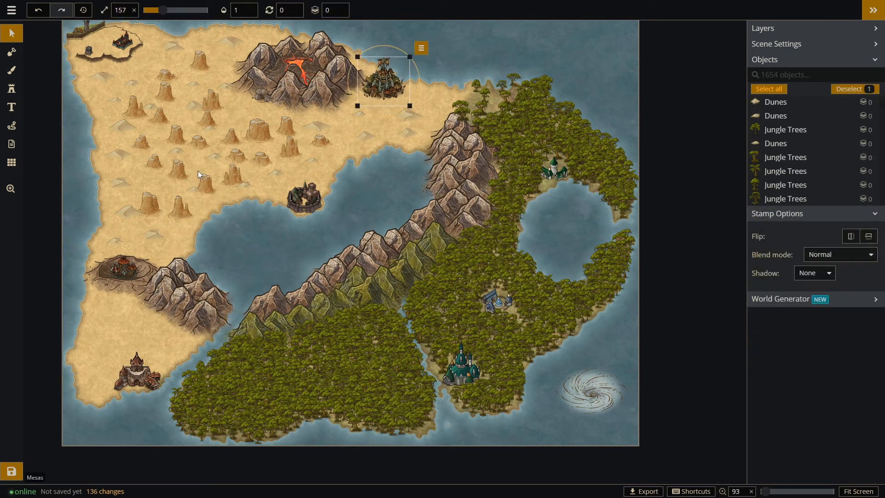
{"action": "left_click", "coordinate": [231, 172]}
{"action": "scroll", "coordinate": [253, 213], "scroll_direction": "up", "scroll_amount": 1}
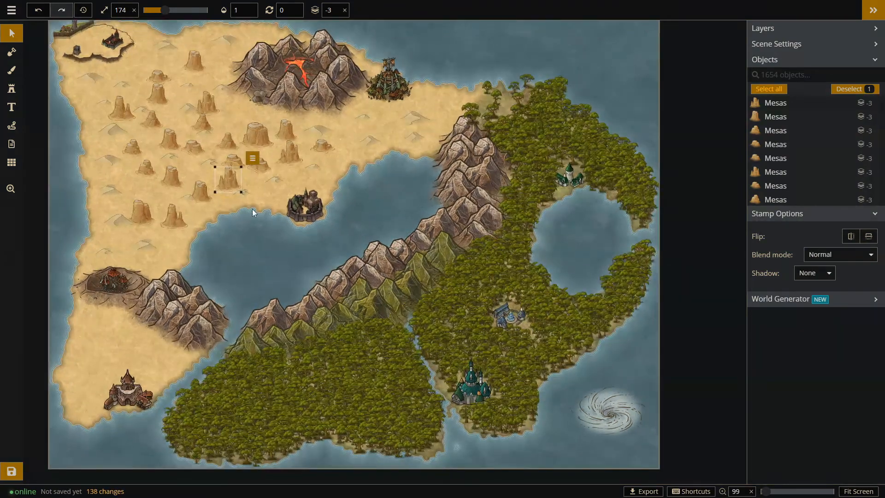
Add individual mesas to the desert south and east of the orc city at radius 0, lowering the density to 10.
{"action": "left_click", "coordinate": [12, 89]}
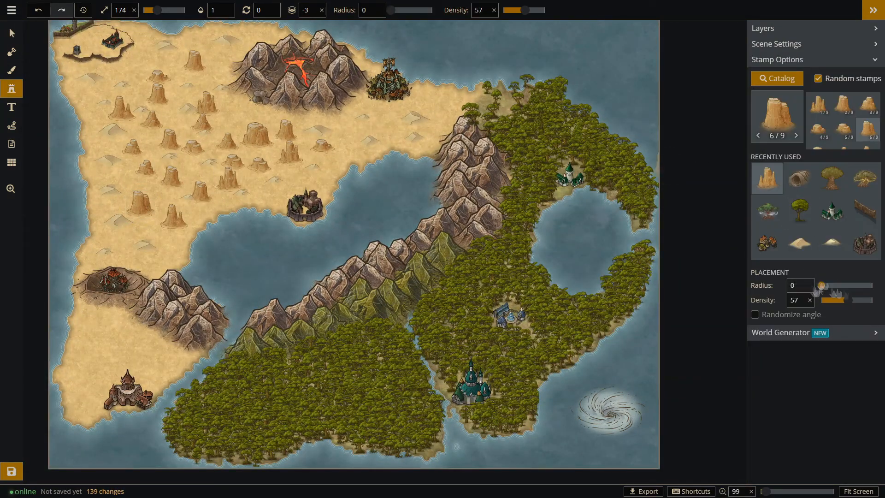
{"action": "left_click", "coordinate": [380, 115]}
{"action": "left_click", "coordinate": [386, 136]}
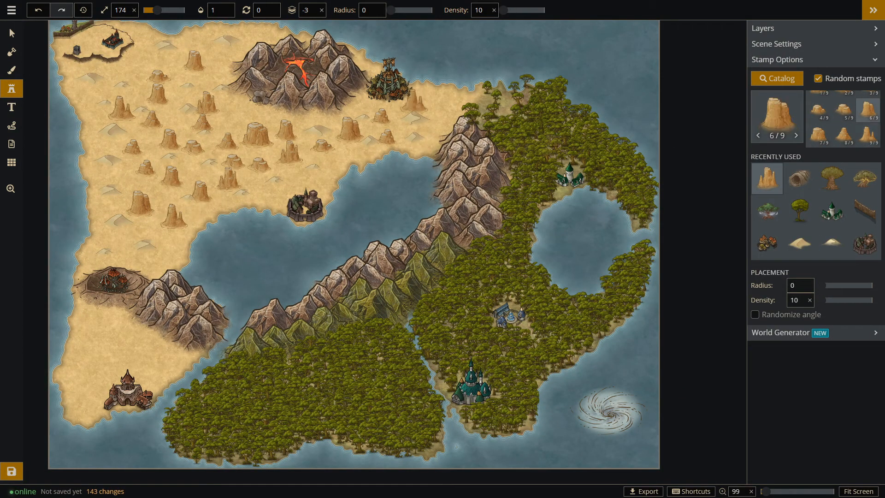
Try a red-roofed orc village stamp on the desert's north coast, just west of the forest.
{"action": "left_click", "coordinate": [777, 78]}
{"action": "type", "text": "fort"}
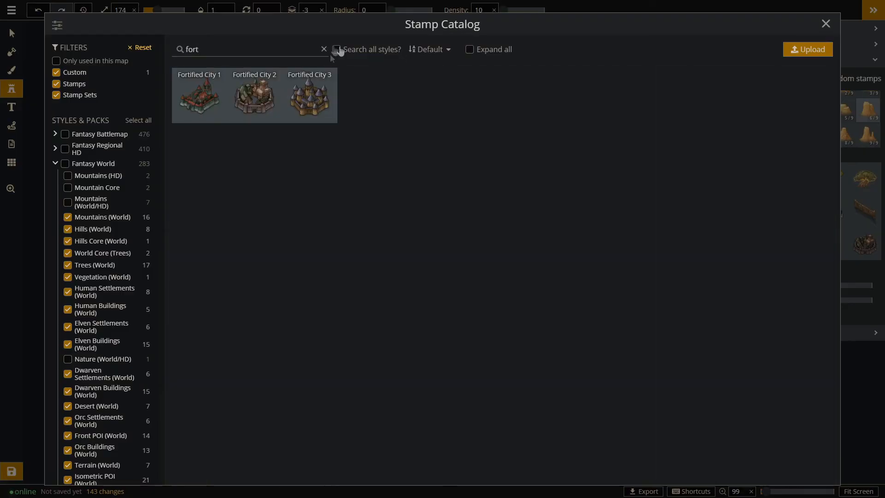
{"action": "type", "text": "c"}
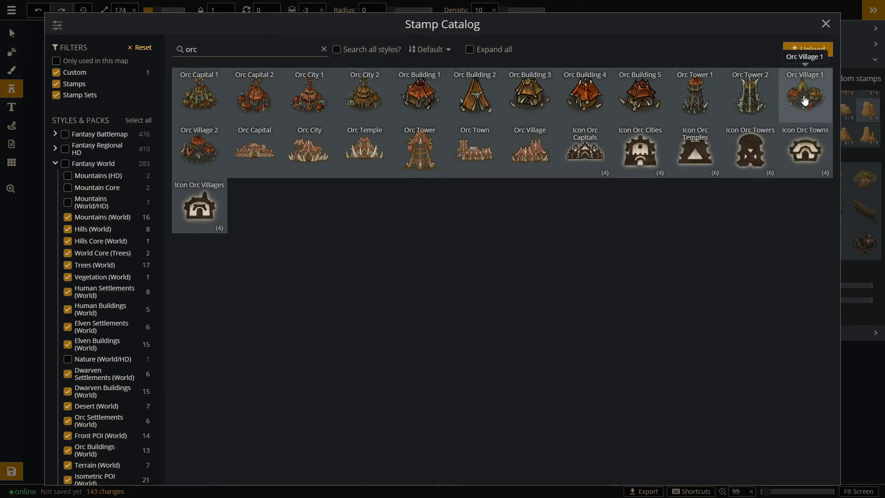
{"action": "left_click", "coordinate": [788, 121]}
{"action": "scroll", "coordinate": [442, 106], "scroll_direction": "up", "scroll_amount": 5}
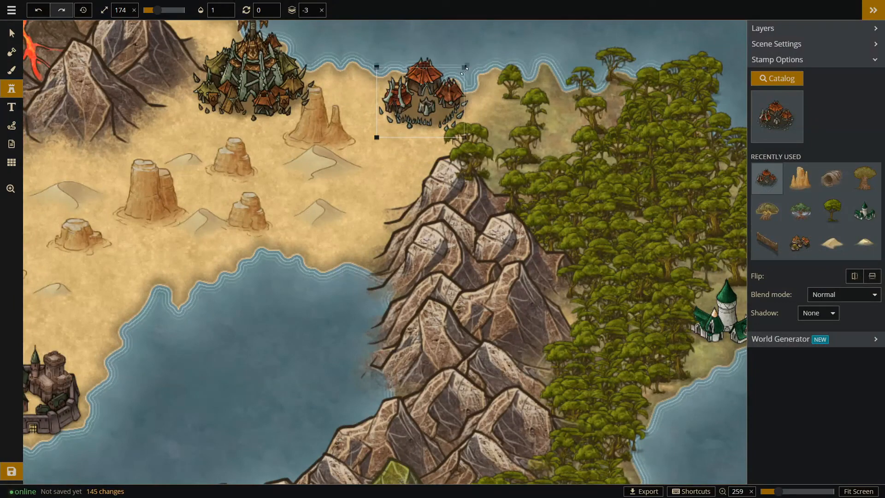
Place an Orc Tower 1 stamp at size 92 on the north coast between desert and forest, on layer -2.
{"action": "left_click", "coordinate": [767, 123]}
{"action": "left_click", "coordinate": [694, 96]}
{"action": "left_click", "coordinate": [441, 97]}
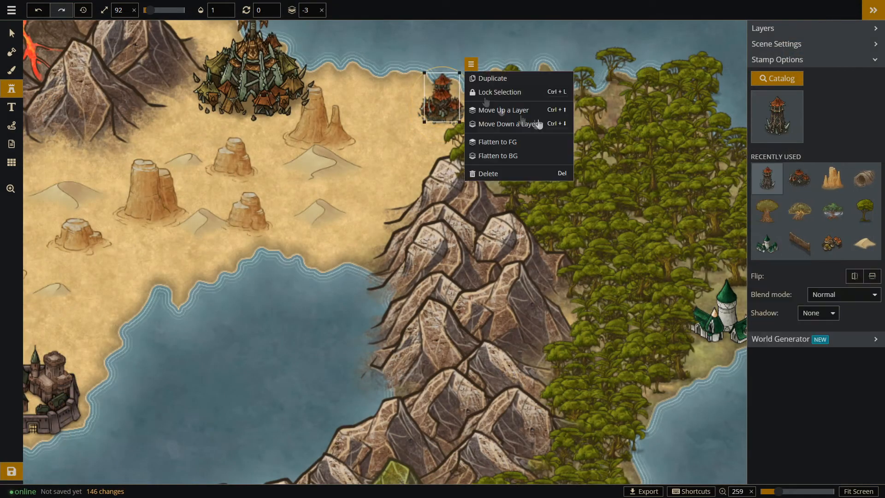
{"action": "left_click_drag", "start_coordinate": [447, 98], "coordinate": [449, 99]}
{"action": "scroll", "coordinate": [635, 105], "scroll_direction": "down", "scroll_amount": 4}
Adjust the layer order of the mesa beside the orc city and deselect it.
{"action": "left_click", "coordinate": [12, 34]}
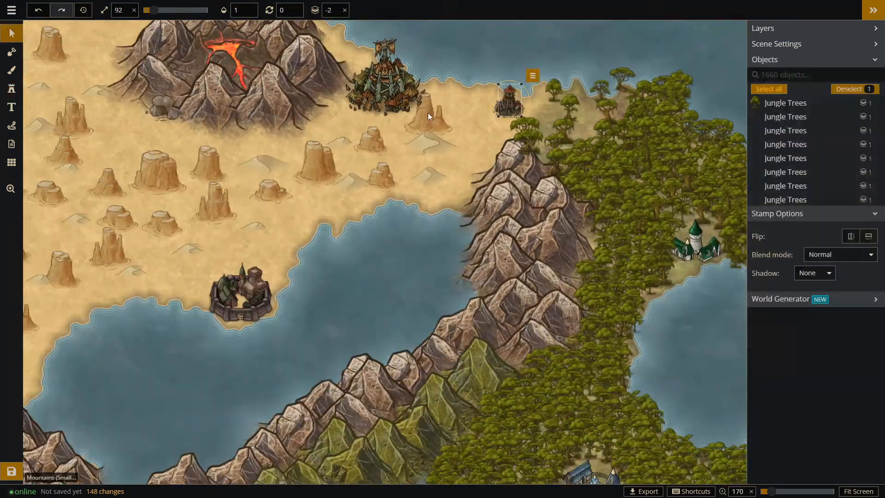
{"action": "right_click", "coordinate": [428, 114]}
{"action": "left_click", "coordinate": [488, 132]}
{"action": "left_click", "coordinate": [488, 133]}
{"action": "left_click", "coordinate": [489, 132]}
{"action": "scroll", "coordinate": [486, 48], "scroll_direction": "down", "scroll_amount": 3}
{"action": "left_click", "coordinate": [540, 148]}
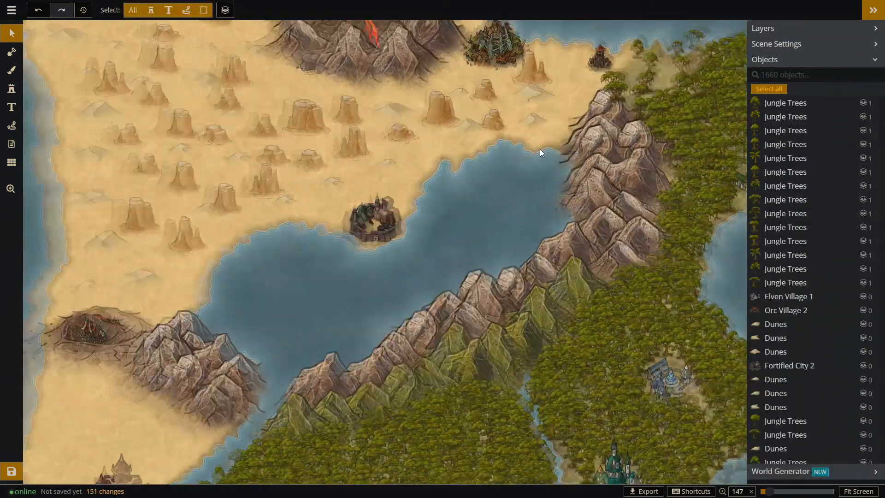
{"action": "scroll", "coordinate": [258, 170], "scroll_direction": "down", "scroll_amount": 2}
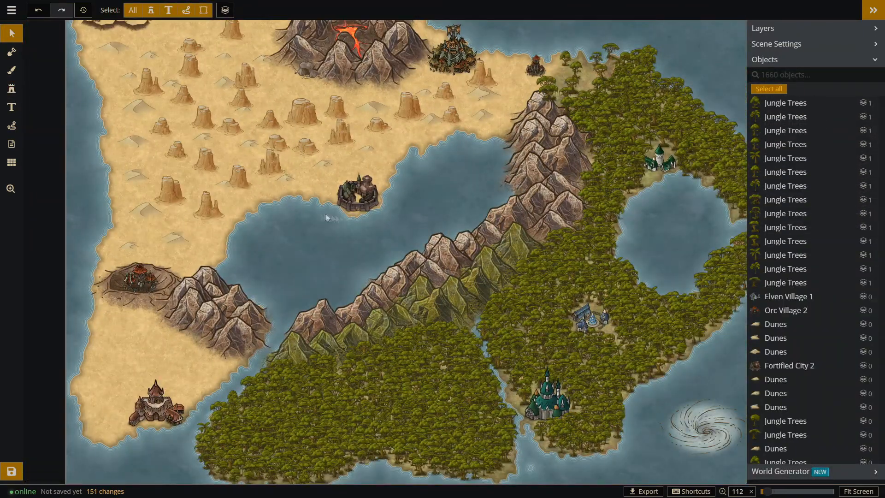
{"action": "scroll", "coordinate": [482, 422], "scroll_direction": "down", "scroll_amount": 2}
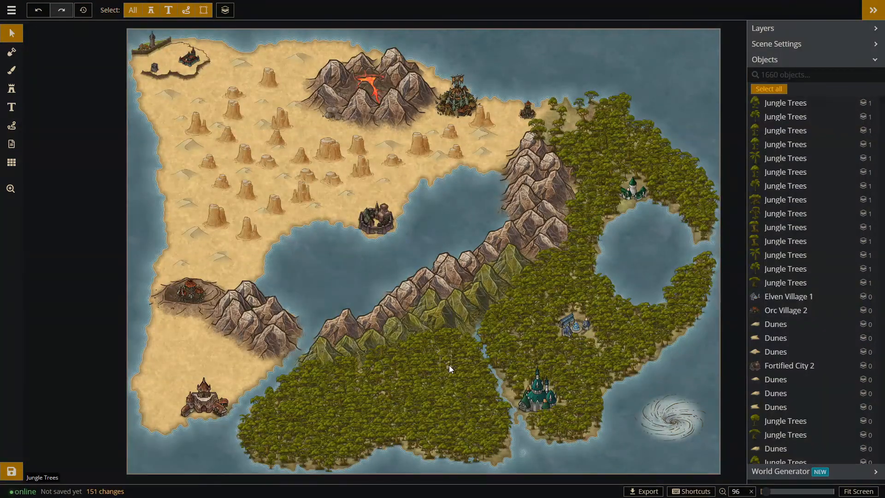
Search the brush texture catalog for rock and mountain grounds and choose the dark brown texture.
{"action": "scroll", "coordinate": [186, 378], "scroll_direction": "up", "scroll_amount": 3}
{"action": "left_click", "coordinate": [11, 89]}
{"action": "left_click", "coordinate": [777, 79]}
{"action": "left_click", "coordinate": [826, 25]}
{"action": "left_click", "coordinate": [12, 72]}
{"action": "left_click", "coordinate": [212, 46]}
{"action": "type", "text": "rock"}
{"action": "key", "text": "BackSpace"}
{"action": "key", "text": "BackSpace"}
{"action": "key", "text": "BackSpace"}
{"action": "key", "text": "BackSpace"}
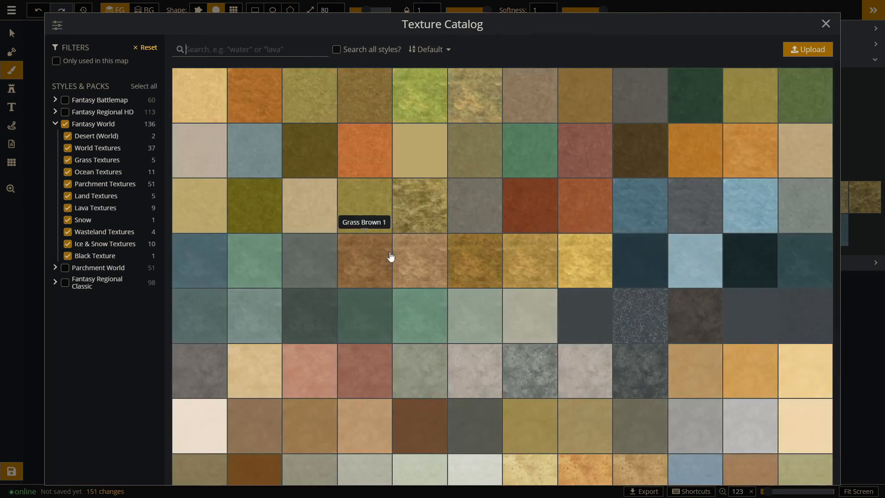
{"action": "type", "text": "mount"}
{"action": "key", "text": "BackSpace"}
{"action": "key", "text": "BackSpace"}
{"action": "key", "text": "BackSpace"}
{"action": "key", "text": "BackSpace"}
{"action": "key", "text": "BackSpace"}
{"action": "left_click", "coordinate": [106, 197]}
{"action": "left_click", "coordinate": [108, 232]}
{"action": "left_click", "coordinate": [247, 104]}
Paint the southwestern peninsula around the fortress with the dark brown texture at brush size 80.
{"action": "mouse_move", "coordinate": [166, 318]}
{"action": "left_mouse_down"}
{"action": "mouse_move", "coordinate": [264, 352]}
{"action": "mouse_move", "coordinate": [140, 432]}
{"action": "mouse_move", "coordinate": [236, 332]}
{"action": "mouse_move", "coordinate": [134, 300]}
{"action": "mouse_move", "coordinate": [123, 379]}
{"action": "mouse_move", "coordinate": [209, 328]}
{"action": "left_mouse_up"}
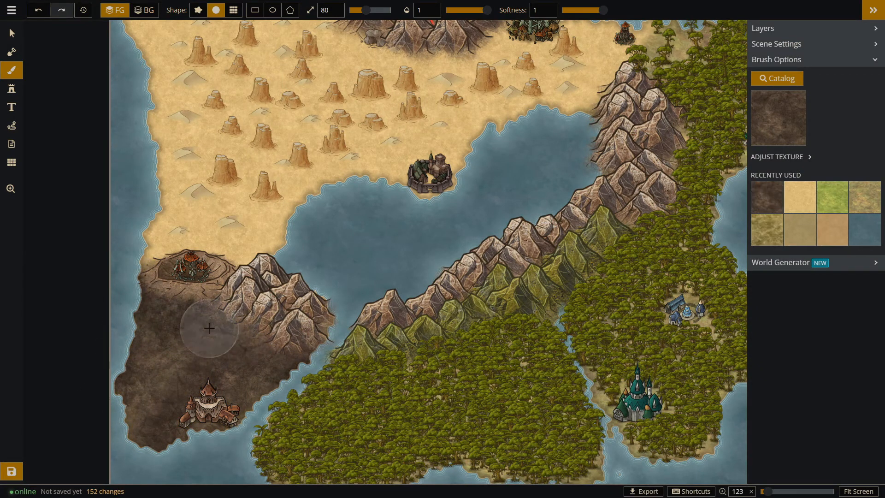
{"action": "left_click", "coordinate": [801, 118]}
{"action": "key", "text": "Escape"}
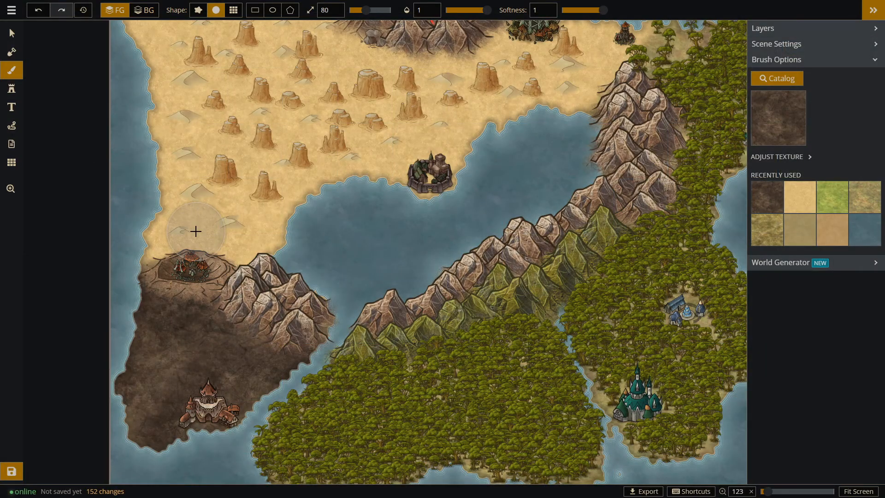
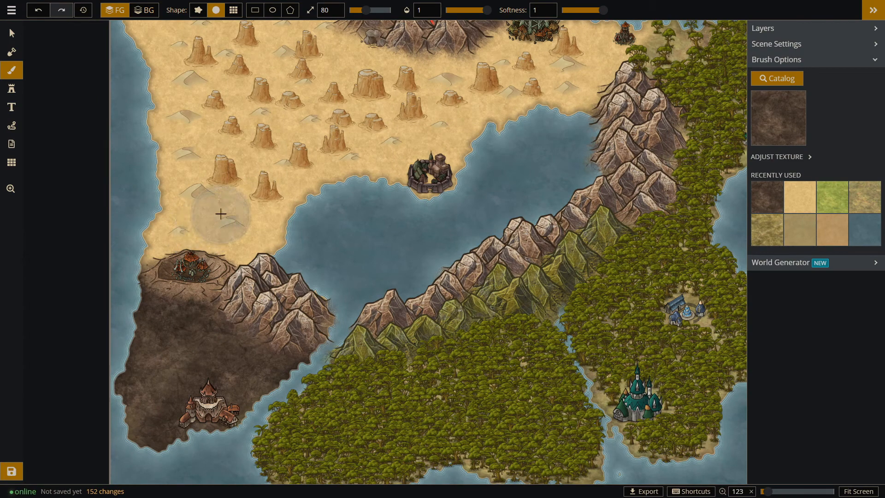
Undo the dark brown painting on the southwestern peninsula and scatter mesa stamps at size 174 around its fortress.
{"action": "key", "text": "ctrl+z"}
{"action": "left_click", "coordinate": [12, 89]}
{"action": "left_click", "coordinate": [161, 321]}
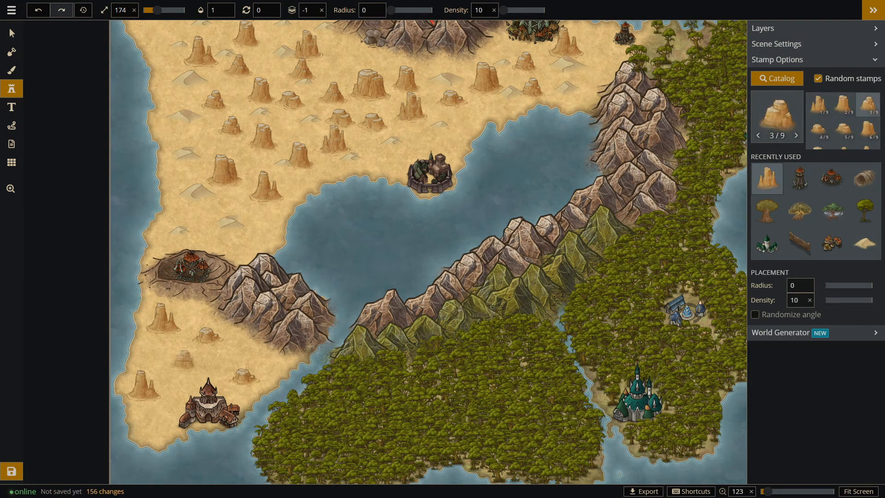
{"action": "left_click", "coordinate": [183, 360]}
{"action": "left_click", "coordinate": [160, 423]}
{"action": "left_click", "coordinate": [240, 345]}
Scatter dune stamps at size 174 between the mesas on the southwestern peninsula and across the northern desert.
{"action": "left_click", "coordinate": [864, 244]}
{"action": "left_click", "coordinate": [155, 357]}
{"action": "left_click", "coordinate": [215, 367]}
{"action": "left_click", "coordinate": [182, 386]}
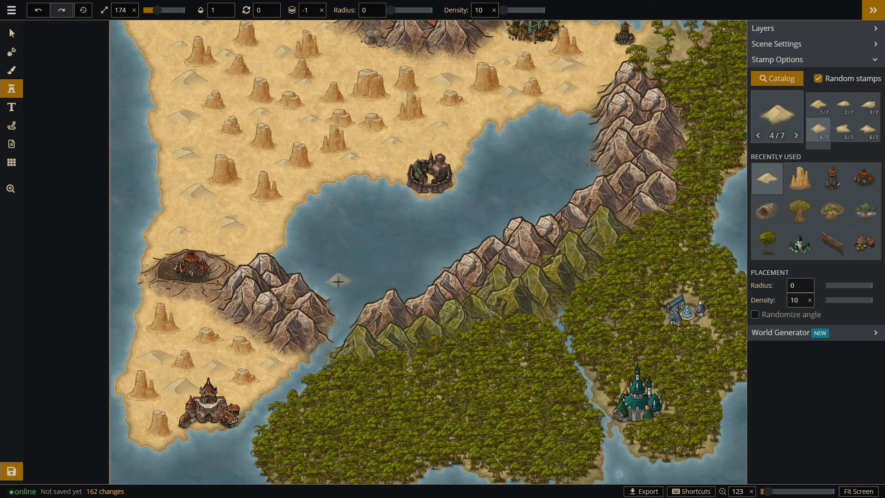
{"action": "scroll", "coordinate": [247, 376], "scroll_direction": "down", "scroll_amount": 3}
{"action": "scroll", "coordinate": [300, 141], "scroll_direction": "up", "scroll_amount": 2}
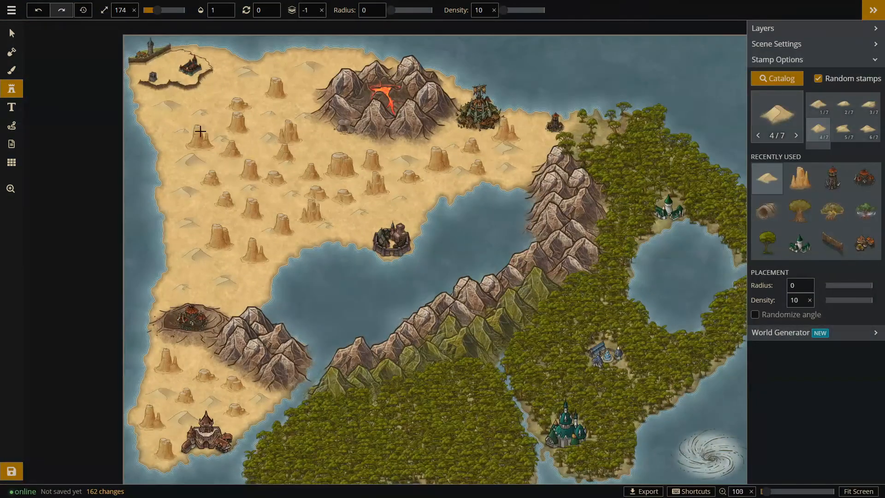
{"action": "scroll", "coordinate": [239, 61], "scroll_direction": "down", "scroll_amount": 2}
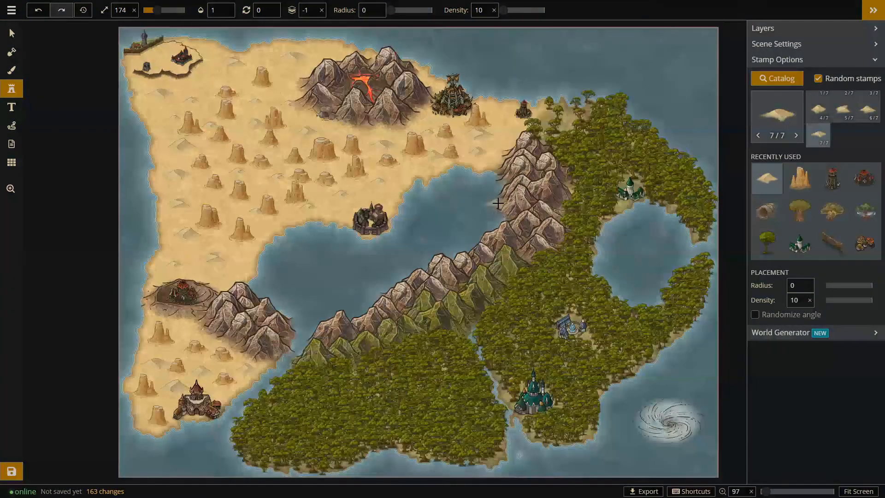
{"action": "scroll", "coordinate": [594, 229], "scroll_direction": "up", "scroll_amount": 1}
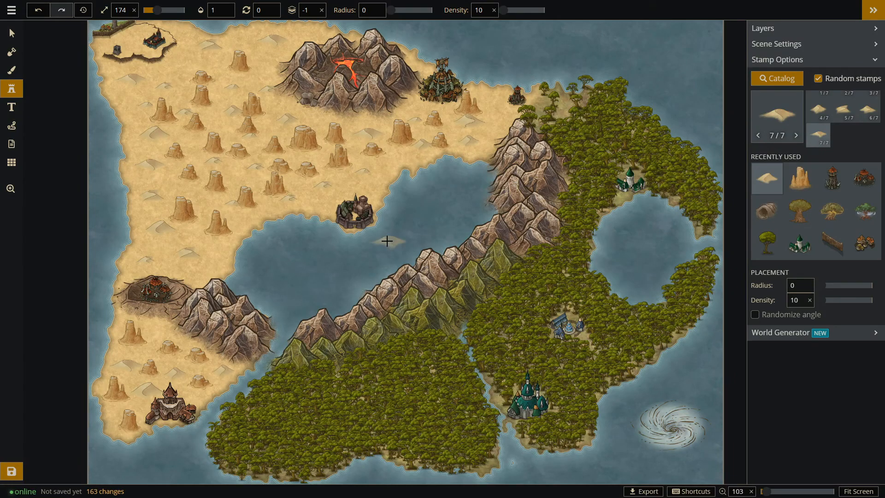
Fill in jungle tree stamps around the elven town north of the round lake and select individual trees there.
{"action": "scroll", "coordinate": [676, 185], "scroll_direction": "up", "scroll_amount": 5}
{"action": "left_click", "coordinate": [768, 243]}
{"action": "left_click", "coordinate": [584, 207]}
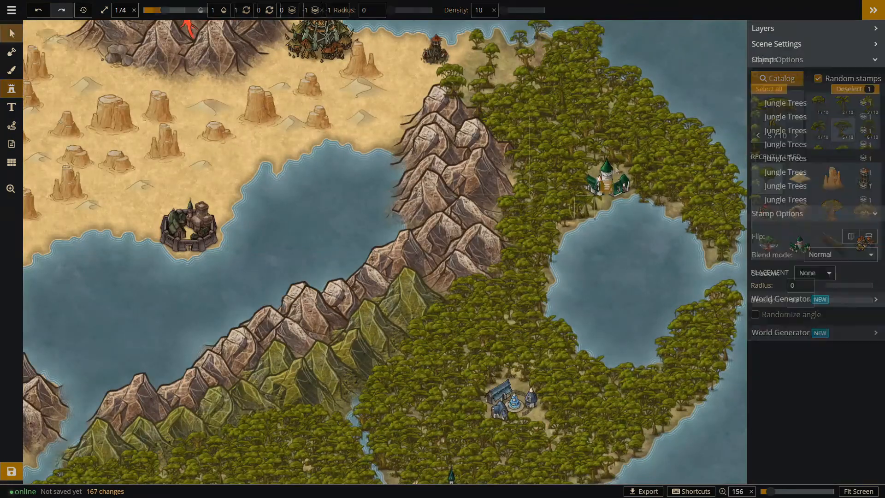
{"action": "left_click", "coordinate": [11, 33]}
{"action": "scroll", "coordinate": [603, 185], "scroll_direction": "up", "scroll_amount": 2}
{"action": "left_click", "coordinate": [577, 206]}
{"action": "left_click", "coordinate": [588, 204]}
{"action": "left_click", "coordinate": [611, 184]}
{"action": "left_click", "coordinate": [646, 226]}
{"action": "scroll", "coordinate": [666, 209], "scroll_direction": "down", "scroll_amount": 4}
{"action": "scroll", "coordinate": [666, 209], "scroll_direction": "down", "scroll_amount": 4}
Place the striped-sail ship stamp in the sea beside the orc city on the north coast and reduce it to size 69.
{"action": "left_click", "coordinate": [14, 88]}
{"action": "left_click", "coordinate": [778, 118]}
{"action": "left_click", "coordinate": [323, 49]}
{"action": "scroll", "coordinate": [479, 239], "scroll_direction": "down", "scroll_amount": 7}
{"action": "scroll", "coordinate": [383, 255], "scroll_direction": "down", "scroll_amount": 5}
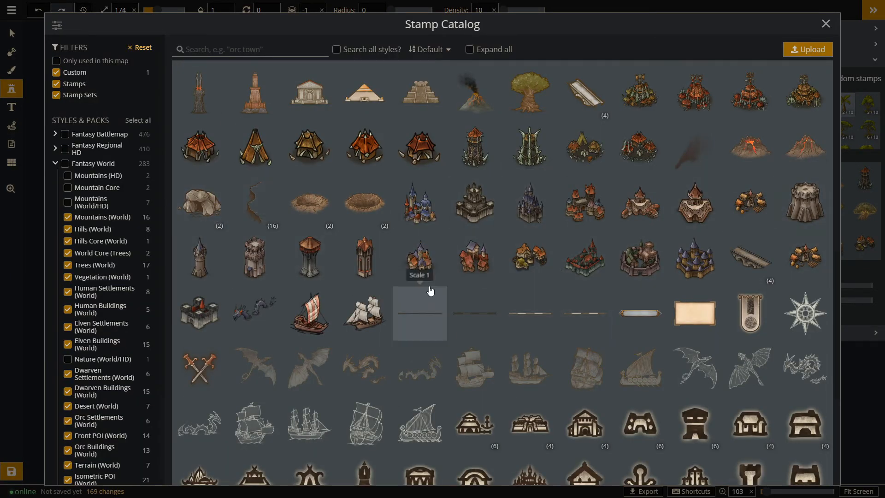
{"action": "left_click", "coordinate": [318, 325]}
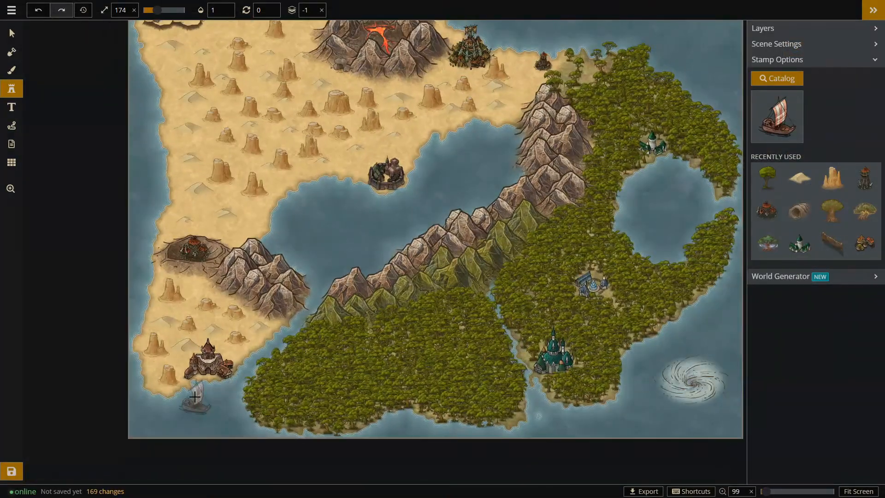
{"action": "scroll", "coordinate": [406, 348], "scroll_direction": "down", "scroll_amount": 3}
{"action": "left_click", "coordinate": [492, 62]}
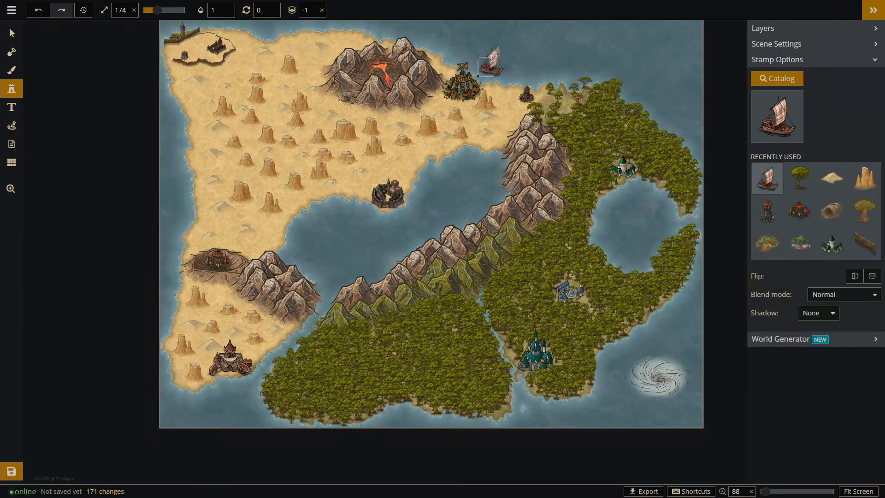
{"action": "scroll", "coordinate": [493, 60], "scroll_direction": "up", "scroll_amount": 3}
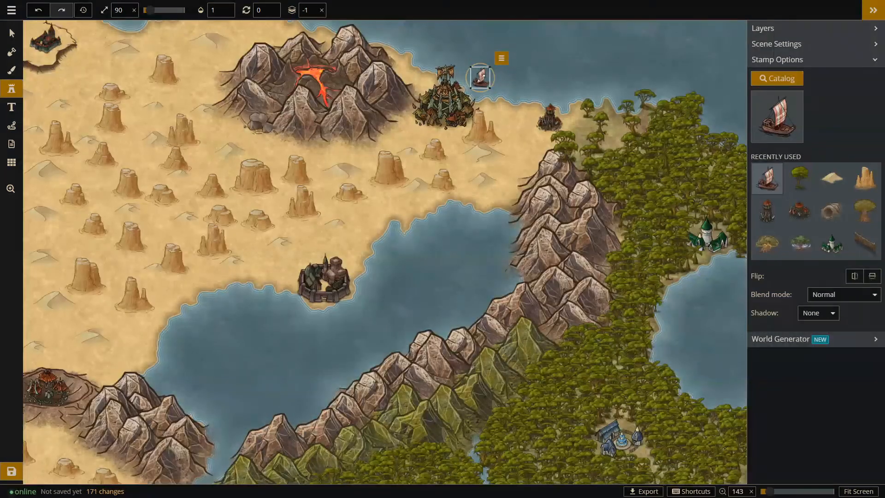
{"action": "scroll", "coordinate": [525, 65], "scroll_direction": "down", "scroll_amount": 5}
Place the white-sailed ship stamp at size 69 on the round lake just below the elven town and deselect it.
{"action": "left_click", "coordinate": [777, 78]}
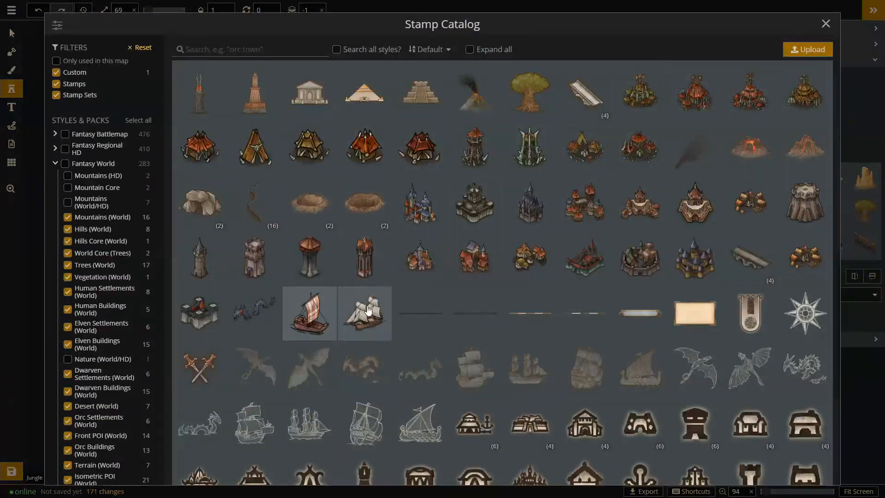
{"action": "left_click", "coordinate": [368, 311]}
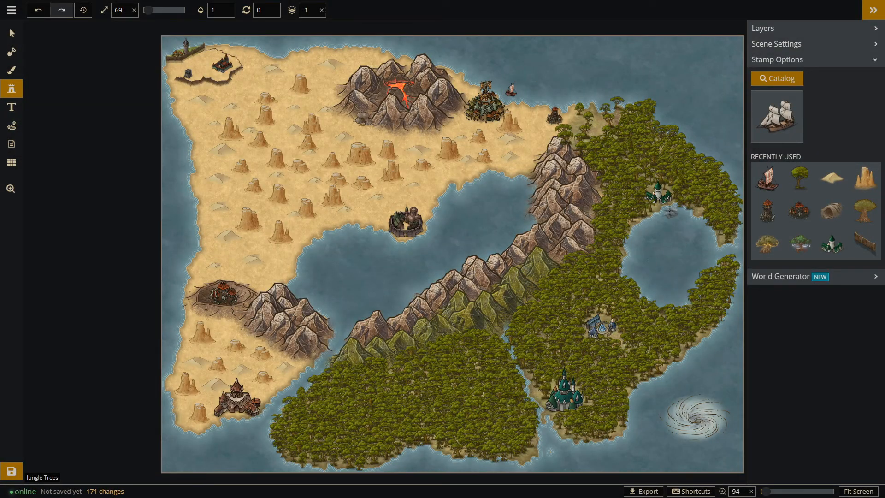
{"action": "left_click", "coordinate": [669, 210]}
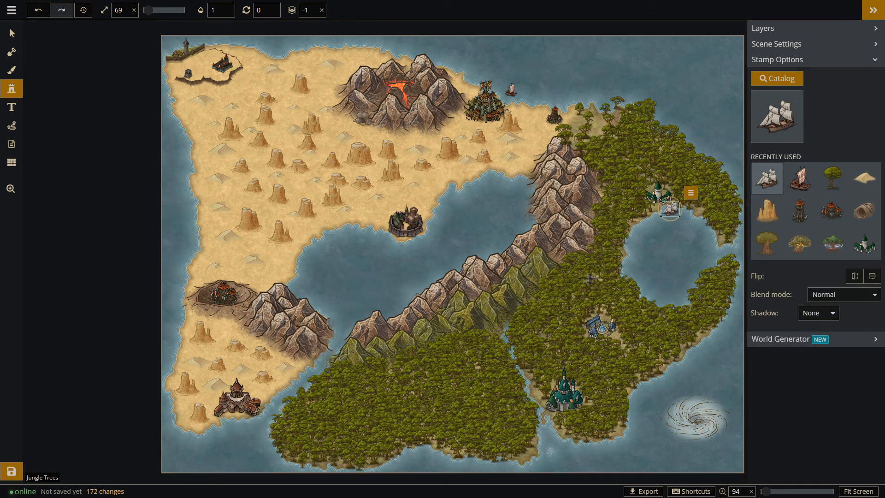
{"action": "left_click", "coordinate": [12, 33]}
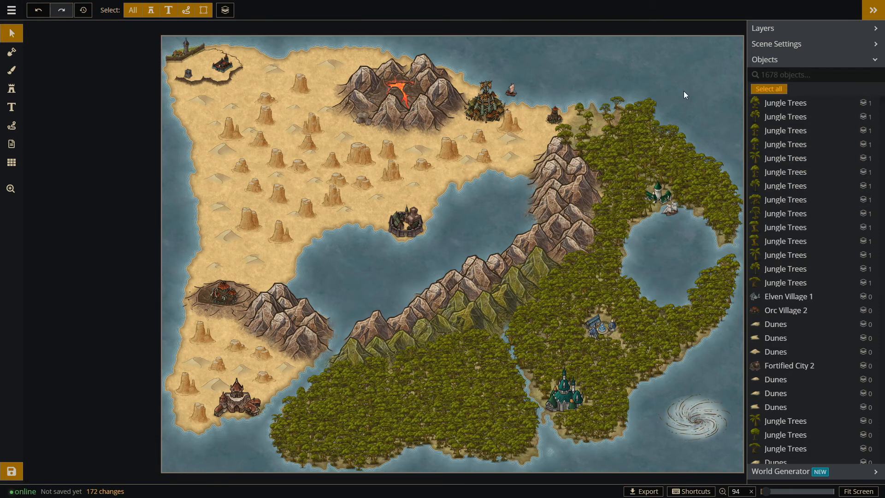
Paint the background sea with a dark ocean texture at brush size 122 and opacity 0.49, and restore the full texture filter.
{"action": "left_click", "coordinate": [12, 70]}
{"action": "left_click", "coordinate": [144, 10]}
{"action": "left_click", "coordinate": [777, 79]}
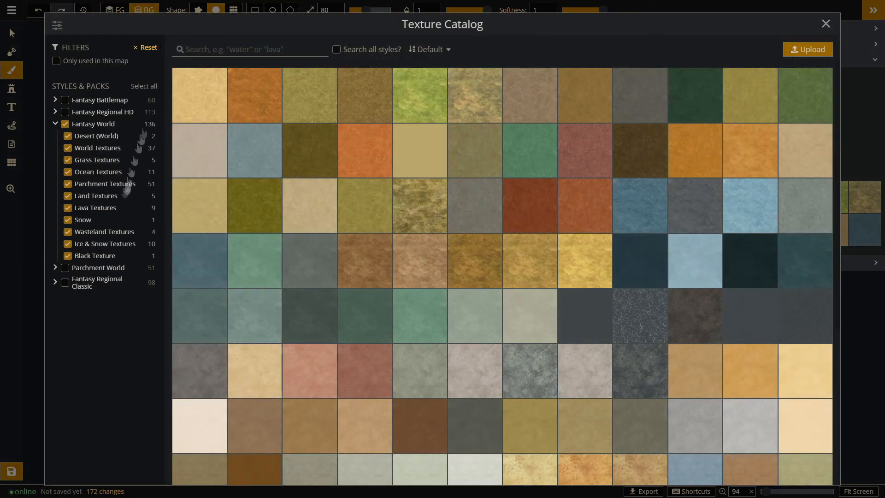
{"action": "left_click", "coordinate": [98, 172]}
{"action": "left_click", "coordinate": [307, 105]}
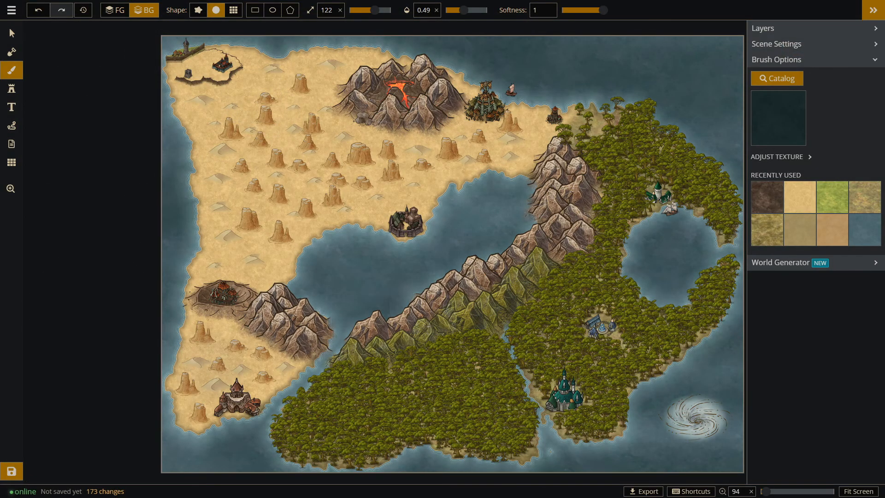
{"action": "left_click", "coordinate": [780, 119]}
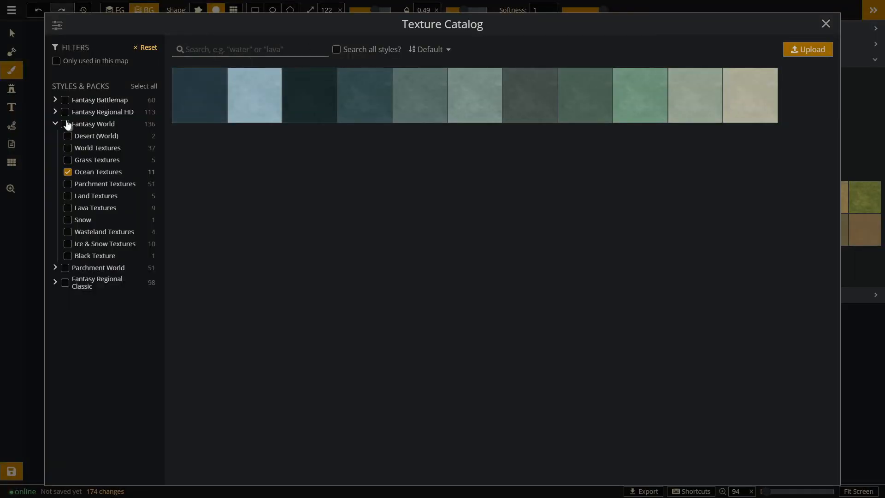
{"action": "left_click", "coordinate": [66, 124]}
{"action": "left_click", "coordinate": [825, 24]}
Find the White Serpent Illustration 1 stamp by searching for "se" and place it at size 119 in the round lake.
{"action": "left_click", "coordinate": [12, 88]}
{"action": "left_click", "coordinate": [778, 116]}
{"action": "left_click", "coordinate": [234, 49]}
{"action": "type", "text": "wab"}
{"action": "key", "text": "BackSpace"}
{"action": "key", "text": "BackSpace"}
{"action": "key", "text": "BackSpace"}
{"action": "type", "text": "se"}
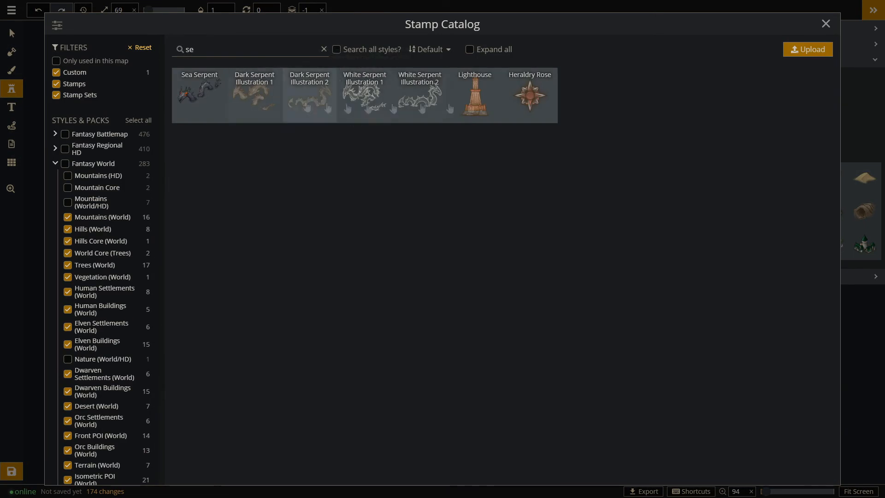
{"action": "left_click", "coordinate": [364, 95]}
{"action": "left_click", "coordinate": [719, 453]}
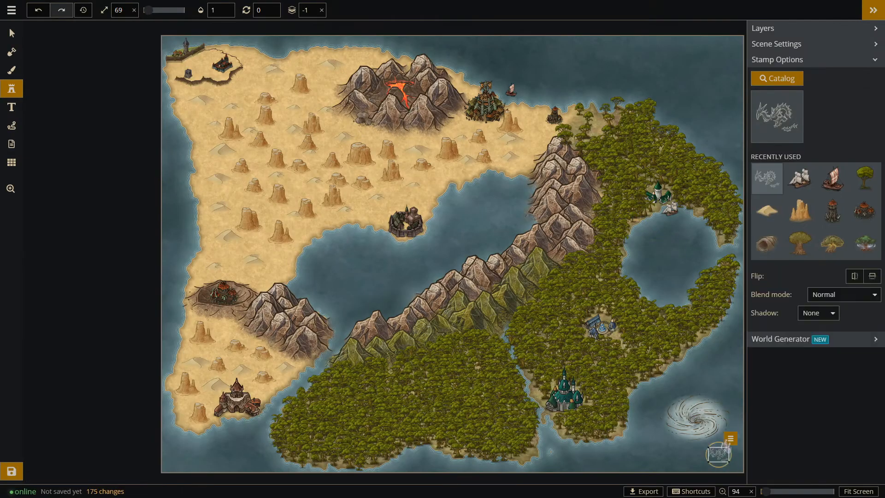
{"action": "left_click_drag", "start_coordinate": [719, 371], "coordinate": [674, 254]}
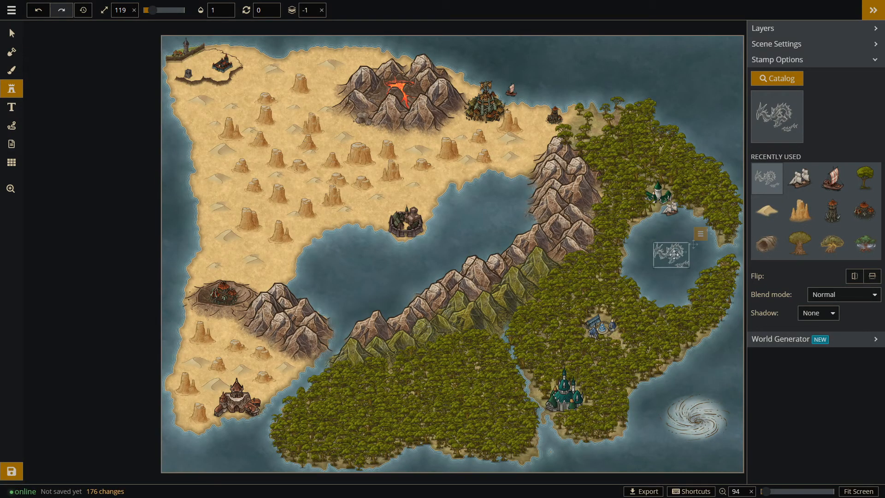
Place White Serpent Illustration 2 at size 119 in the northeast corner of the sea and choose a white ship illustration.
{"action": "left_click", "coordinate": [776, 102]}
{"action": "left_click", "coordinate": [421, 95]}
{"action": "left_click", "coordinate": [701, 50]}
{"action": "left_click", "coordinate": [777, 79]}
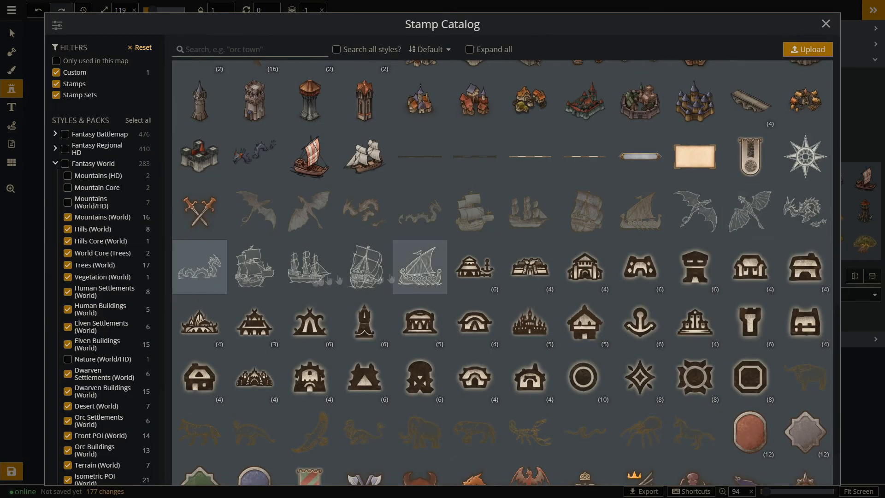
{"action": "left_click", "coordinate": [266, 267]}
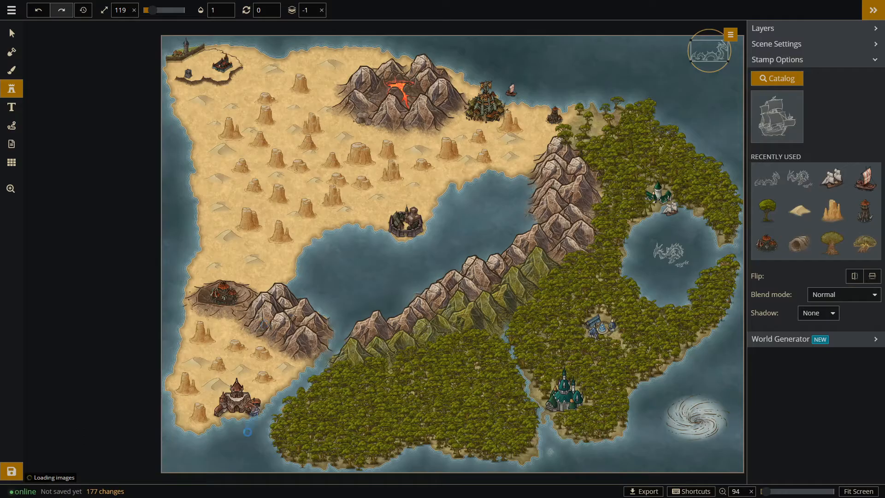
Delete the white serpent illustrations from the round lake and the northeast corner of the sea.
{"action": "left_click", "coordinate": [12, 33]}
{"action": "left_click", "coordinate": [671, 253]}
{"action": "key", "text": "Delete"}
{"action": "left_click", "coordinate": [712, 54]}
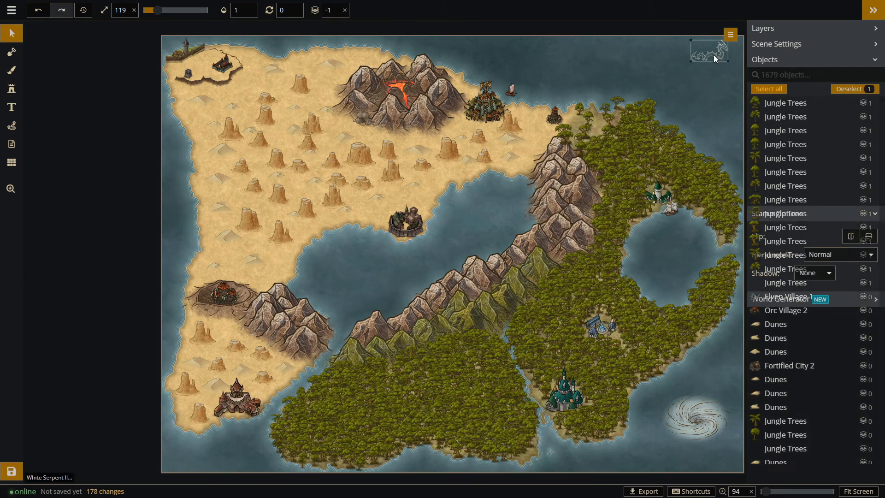
{"action": "key", "text": "Delete"}
Add a small island in the northeast sea with the land mask brush at size 50, undoing the oversized attempts.
{"action": "left_click", "coordinate": [12, 52]}
{"action": "mouse_move", "coordinate": [697, 59]}
{"action": "left_mouse_down"}
{"action": "mouse_move", "coordinate": [630, 58]}
{"action": "mouse_move", "coordinate": [665, 89]}
{"action": "left_mouse_up"}
{"action": "key", "text": "ctrl+z"}
{"action": "left_click_drag", "start_coordinate": [390, 11], "coordinate": [383, 10]}
{"action": "mouse_move", "coordinate": [666, 59]}
{"action": "left_mouse_down"}
{"action": "mouse_move", "coordinate": [716, 77]}
{"action": "mouse_move", "coordinate": [682, 52]}
{"action": "left_mouse_up"}
{"action": "key", "text": "ctrl+z"}
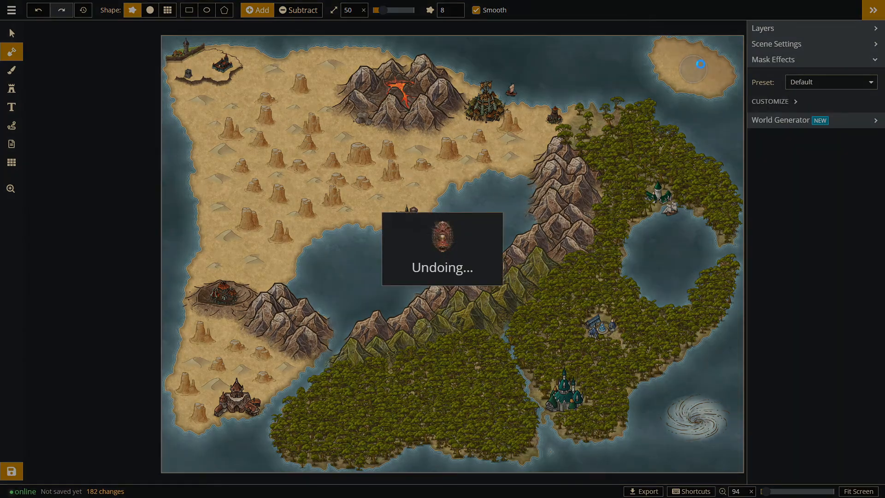
{"action": "key", "text": "ctrl+z"}
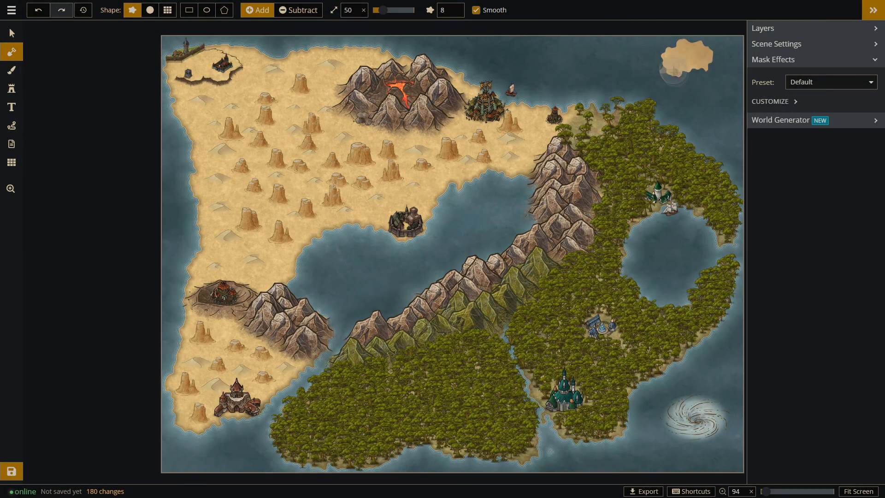
Find the Volcano 2 stamp by searching for "volc" and place it at size 184 on the northeast island.
{"action": "left_click", "coordinate": [12, 89]}
{"action": "type", "text": "volc"}
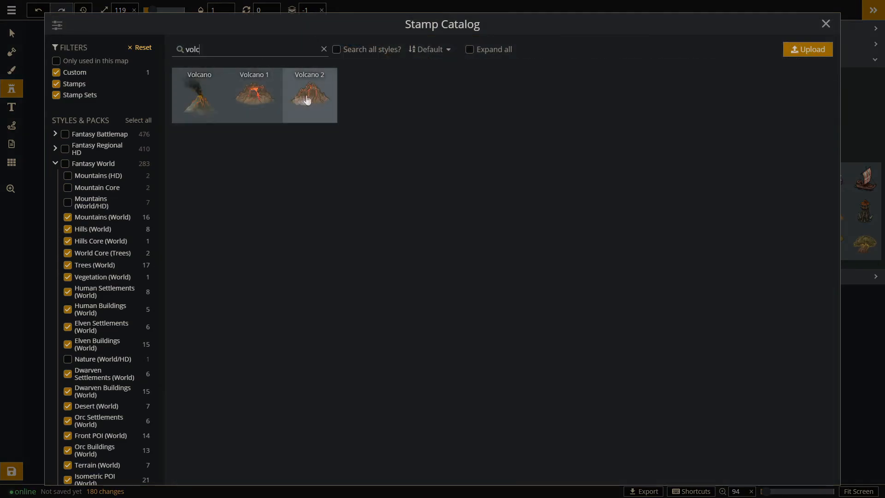
{"action": "left_click", "coordinate": [266, 98]}
{"action": "left_click", "coordinate": [694, 65]}
{"action": "left_click_drag", "start_coordinate": [716, 51], "coordinate": [701, 62]}
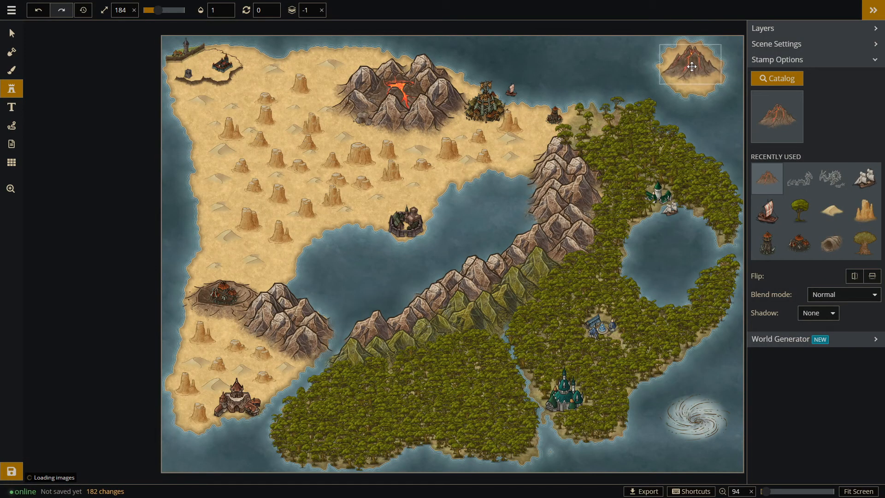
Trim the edges of the volcano island with the mask brush in Subtract mode at size 30.
{"action": "left_click", "coordinate": [11, 52]}
{"action": "left_click", "coordinate": [299, 10]}
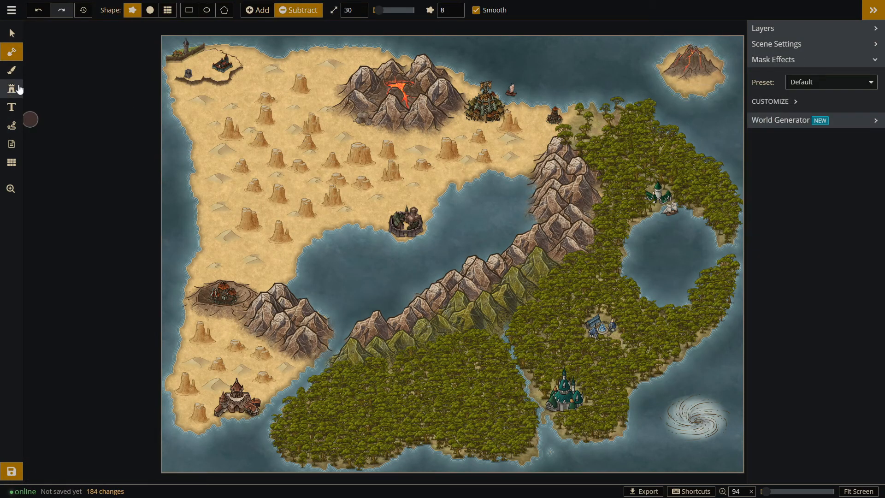
{"action": "left_click", "coordinate": [11, 107]}
Paint the volcano island's foreground with the dark brown ground texture at brush size 85 and opacity 1.
{"action": "left_click", "coordinate": [12, 70]}
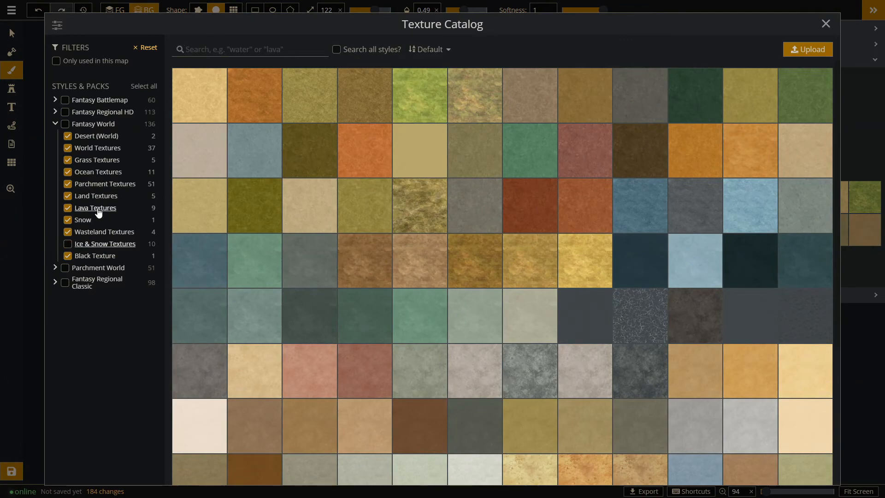
{"action": "left_click", "coordinate": [96, 195]}
{"action": "left_click", "coordinate": [96, 232]}
{"action": "left_click", "coordinate": [255, 96]}
{"action": "left_click", "coordinate": [115, 11]}
{"action": "left_click_drag", "start_coordinate": [374, 10], "coordinate": [367, 10]}
{"action": "left_click_drag", "start_coordinate": [680, 69], "coordinate": [703, 71]}
{"action": "mouse_move", "coordinate": [366, 10]}
{"action": "left_mouse_down"}
{"action": "mouse_move", "coordinate": [392, 11]}
{"action": "mouse_move", "coordinate": [367, 10]}
{"action": "left_mouse_up"}
{"action": "left_click_drag", "start_coordinate": [463, 10], "coordinate": [488, 10]}
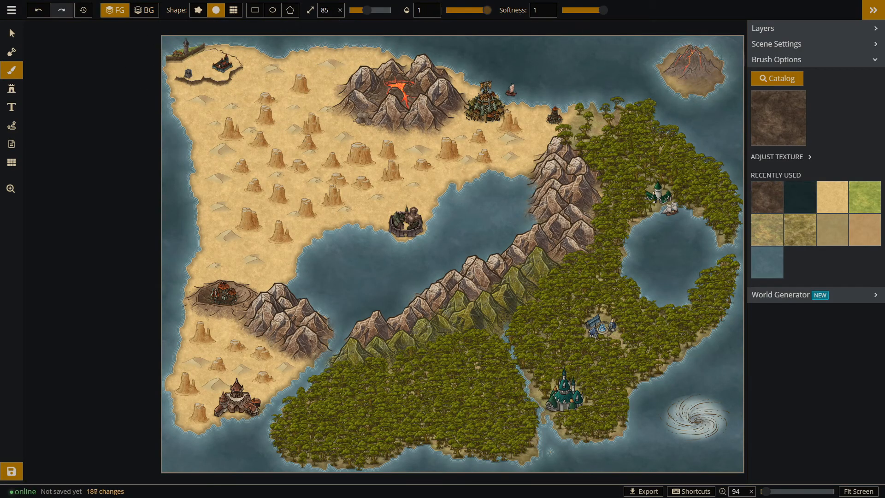
{"action": "left_click_drag", "start_coordinate": [680, 64], "coordinate": [703, 74]}
Add a small oval island in the northeastern part of the central bay with the mask brush in Add mode at size 32.
{"action": "left_click", "coordinate": [11, 51]}
{"action": "left_click", "coordinate": [257, 11]}
{"action": "left_click_drag", "start_coordinate": [379, 10], "coordinate": [383, 10]}
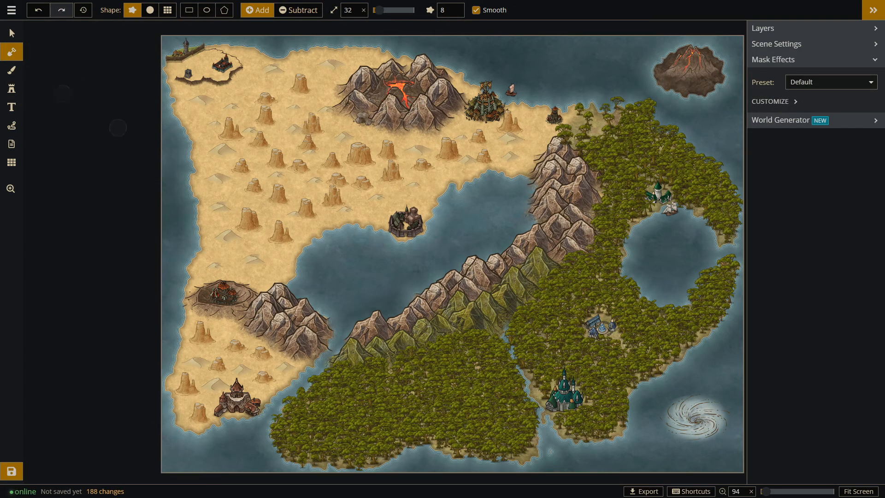
{"action": "scroll", "coordinate": [483, 210], "scroll_direction": "up", "scroll_amount": 5}
{"action": "left_click_drag", "start_coordinate": [530, 191], "coordinate": [534, 207]}
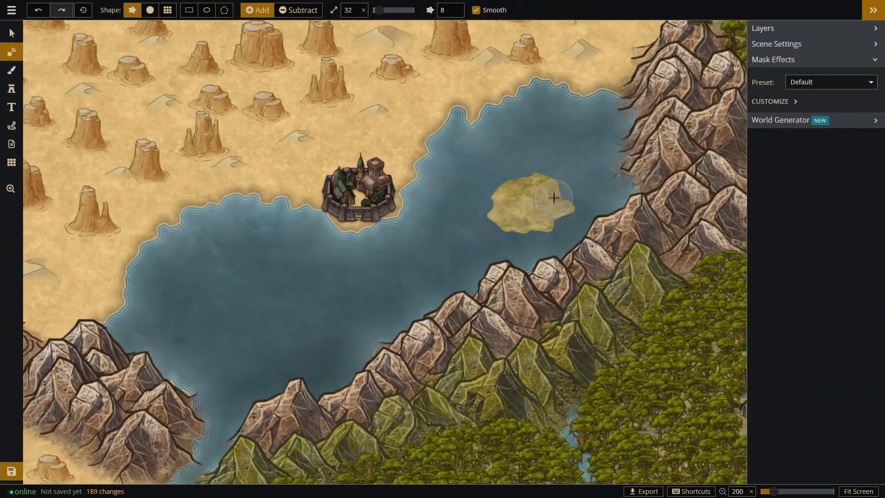
Pick the tall blue-roofed stone tower stamp from the catalog and place it at size 184 on the small bay island.
{"action": "left_click", "coordinate": [12, 86]}
{"action": "left_click", "coordinate": [773, 79]}
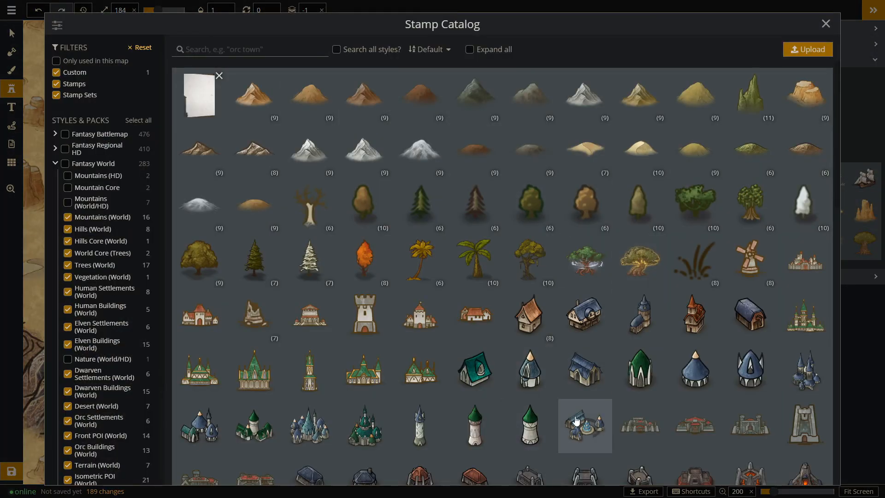
{"action": "scroll", "coordinate": [712, 325], "scroll_direction": "down", "scroll_amount": 3}
{"action": "left_click", "coordinate": [584, 307]}
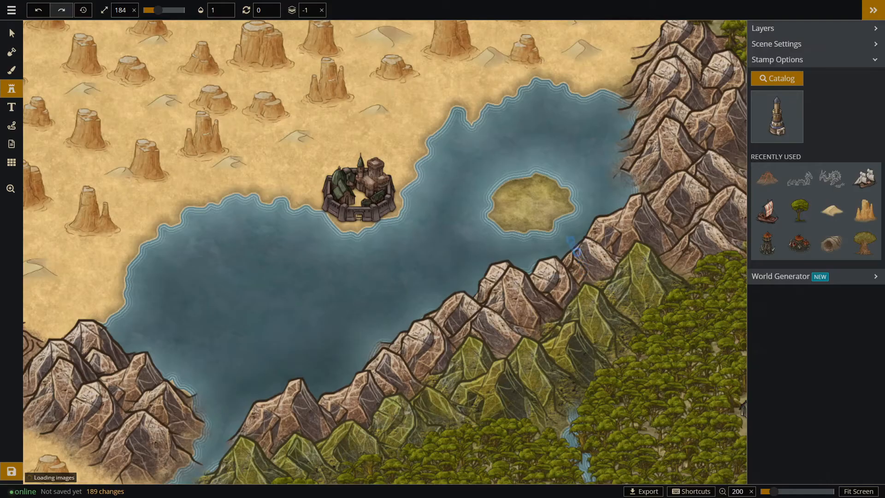
{"action": "left_click", "coordinate": [533, 185]}
Trim the tower island's edges with the mask brush in Subtract mode at size 30 and nudge the tower into place.
{"action": "left_click", "coordinate": [12, 52]}
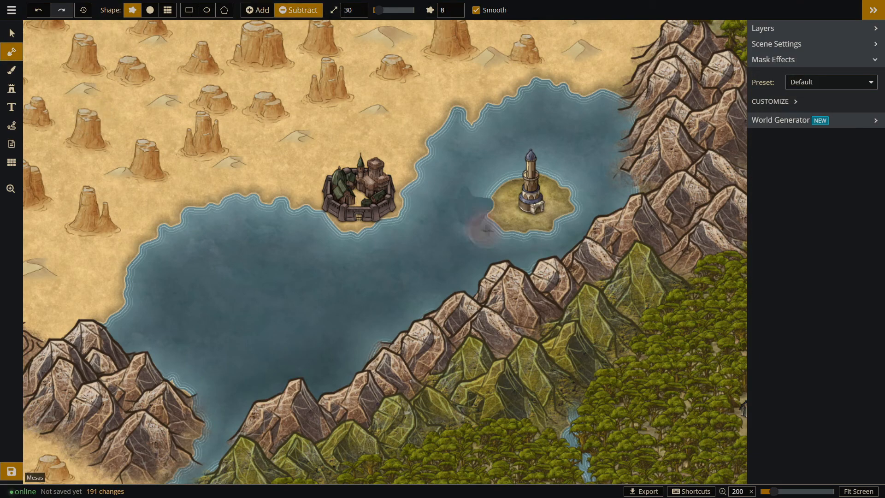
{"action": "left_click_drag", "start_coordinate": [578, 175], "coordinate": [581, 172]}
{"action": "mouse_move", "coordinate": [588, 196]}
{"action": "left_mouse_down"}
{"action": "mouse_move", "coordinate": [548, 241]}
{"action": "mouse_move", "coordinate": [484, 178]}
{"action": "left_mouse_up"}
{"action": "left_click_drag", "start_coordinate": [582, 176], "coordinate": [556, 169]}
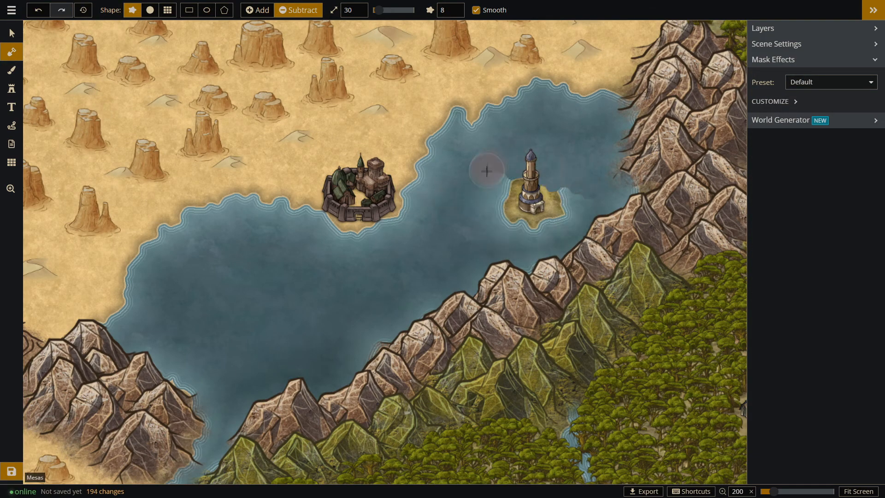
{"action": "left_click", "coordinate": [12, 34]}
{"action": "left_click", "coordinate": [532, 179]}
{"action": "scroll", "coordinate": [562, 211], "scroll_direction": "down", "scroll_amount": 5}
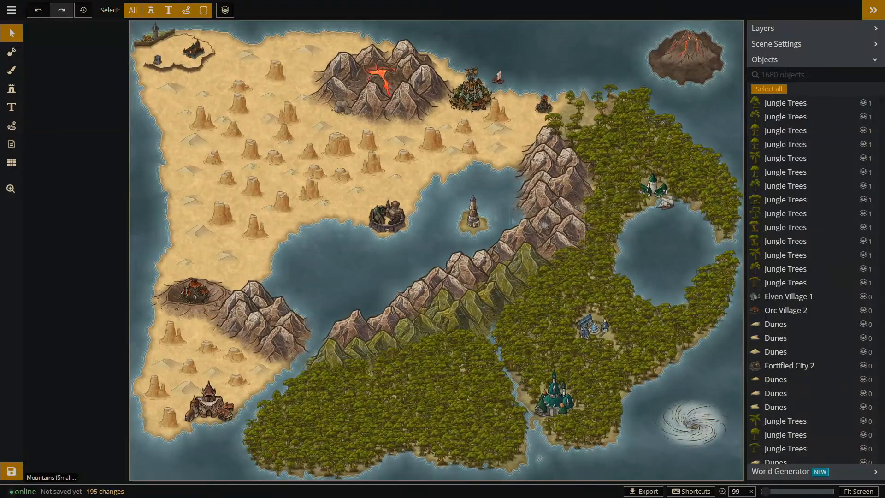
Place Cliffs stamps 4/16 and 10/16 at size 92, running east from the volcanic mountains below the large orc city.
{"action": "left_click", "coordinate": [12, 88]}
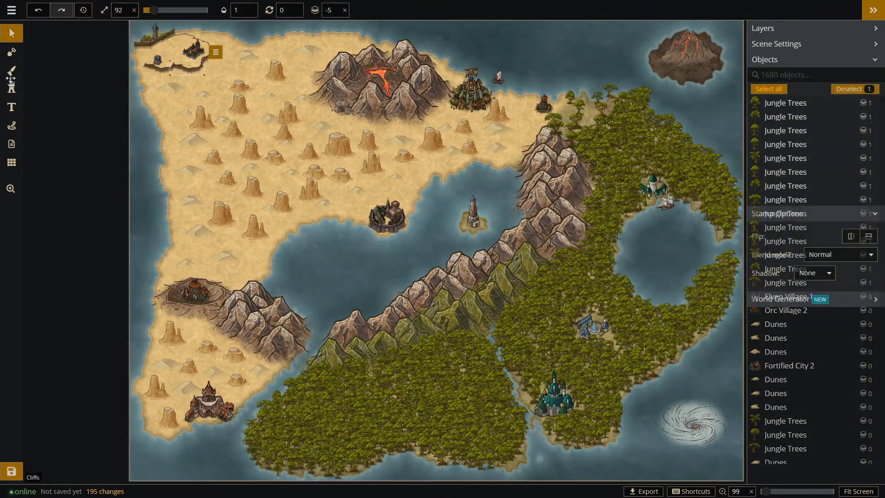
{"action": "scroll", "coordinate": [608, 63], "scroll_direction": "up", "scroll_amount": 3}
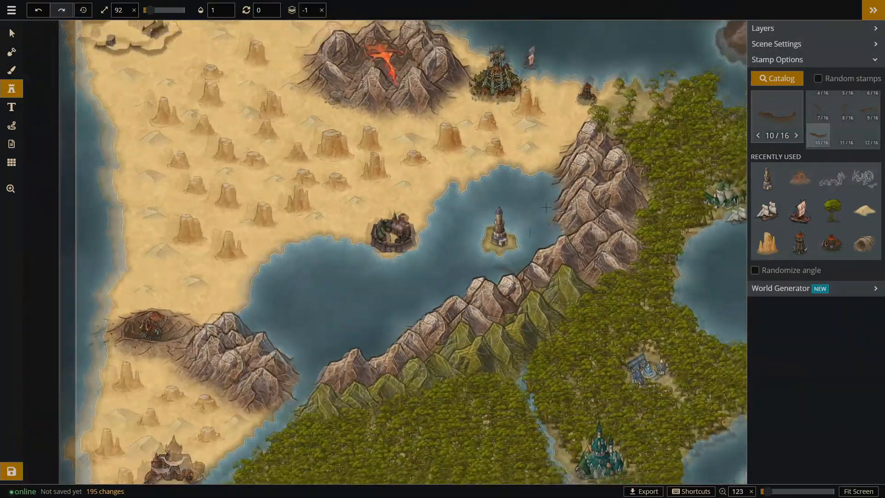
{"action": "scroll", "coordinate": [608, 64], "scroll_direction": "up", "scroll_amount": 2}
{"action": "scroll", "coordinate": [842, 126], "scroll_direction": "up", "scroll_amount": 1}
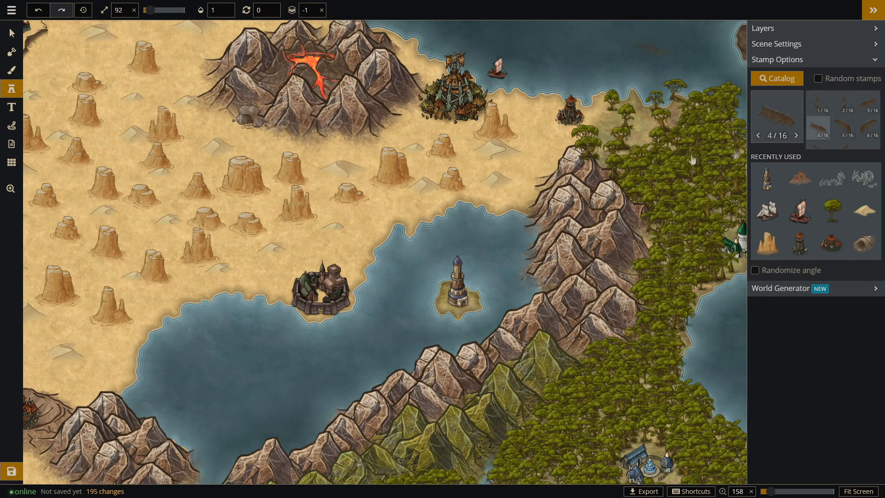
{"action": "left_click_drag", "start_coordinate": [397, 114], "coordinate": [399, 146]}
{"action": "scroll", "coordinate": [399, 146], "scroll_direction": "up", "scroll_amount": 2}
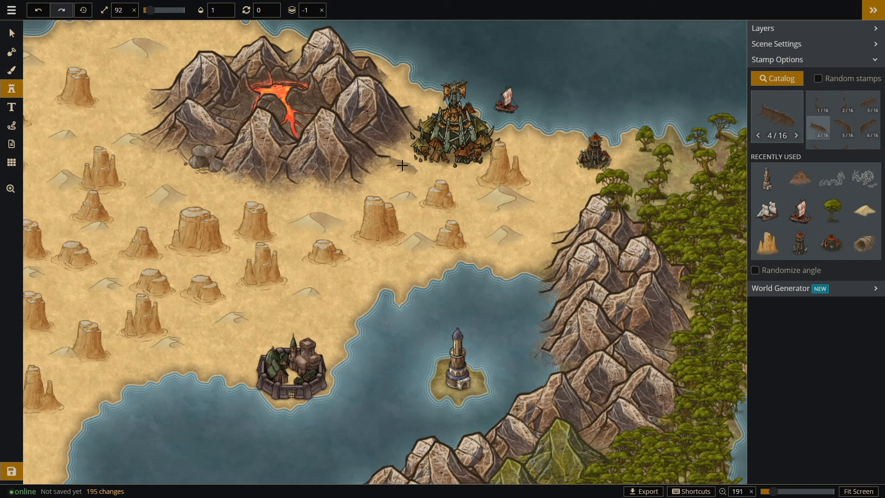
{"action": "left_click", "coordinate": [401, 165]}
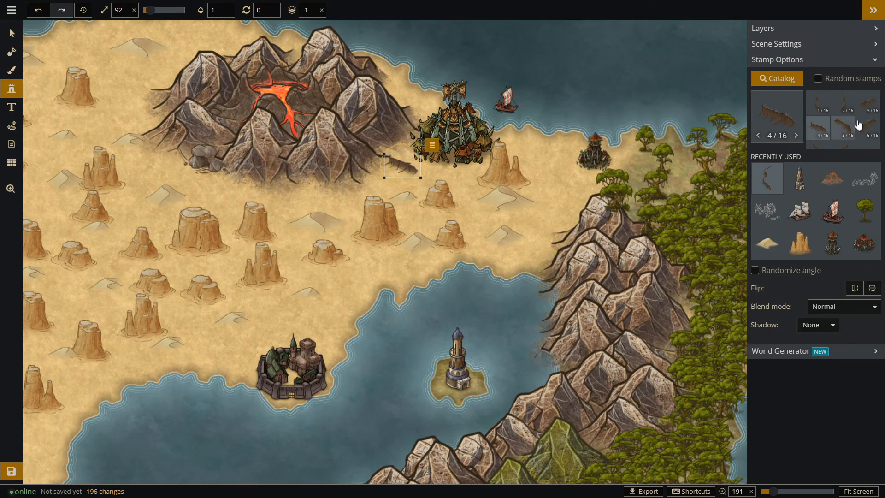
{"action": "scroll", "coordinate": [840, 117], "scroll_direction": "down", "scroll_amount": 2}
{"action": "scroll", "coordinate": [829, 131], "scroll_direction": "up", "scroll_amount": 1}
{"action": "left_click", "coordinate": [821, 134]}
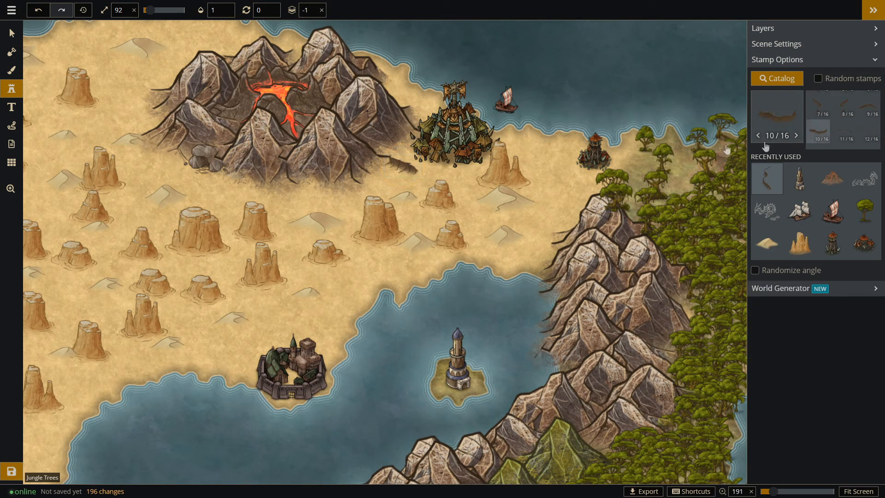
{"action": "left_click", "coordinate": [444, 178]}
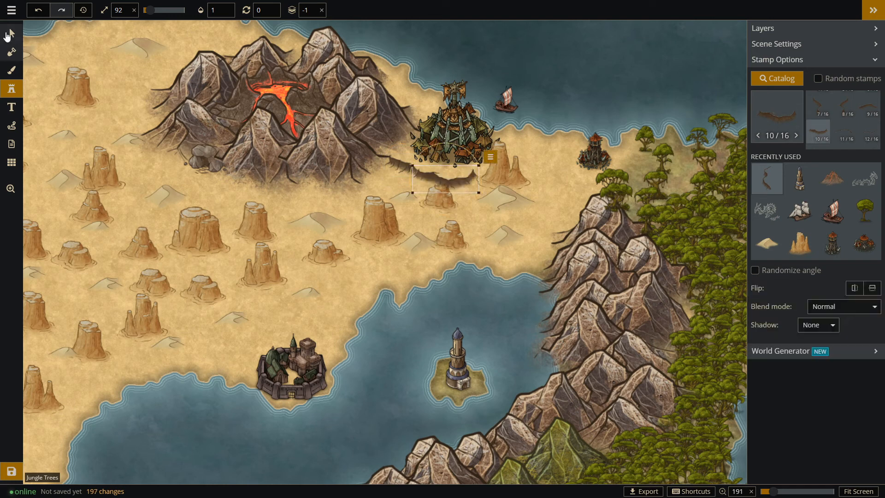
Move the dune and the tall mesa southeast of the large orc city farther east, clear of the cliffs.
{"action": "key", "text": "v"}
{"action": "left_click", "coordinate": [538, 206]}
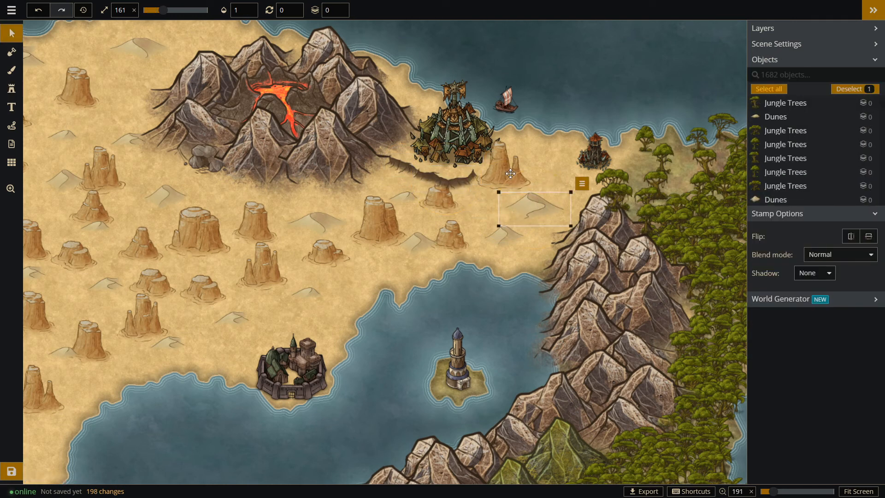
{"action": "left_click_drag", "start_coordinate": [501, 176], "coordinate": [533, 164]}
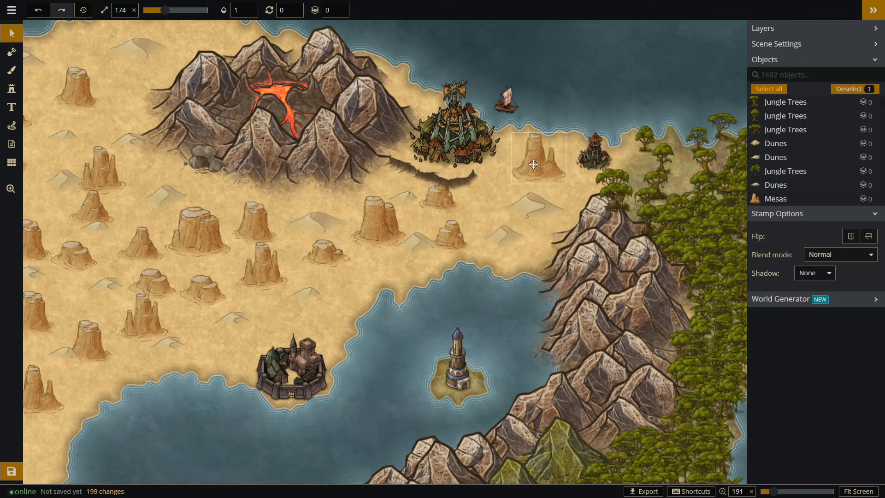
Extend the ledge below the large orc city eastward with Cliffs stamp 3/16 at size 92.
{"action": "left_click", "coordinate": [11, 90]}
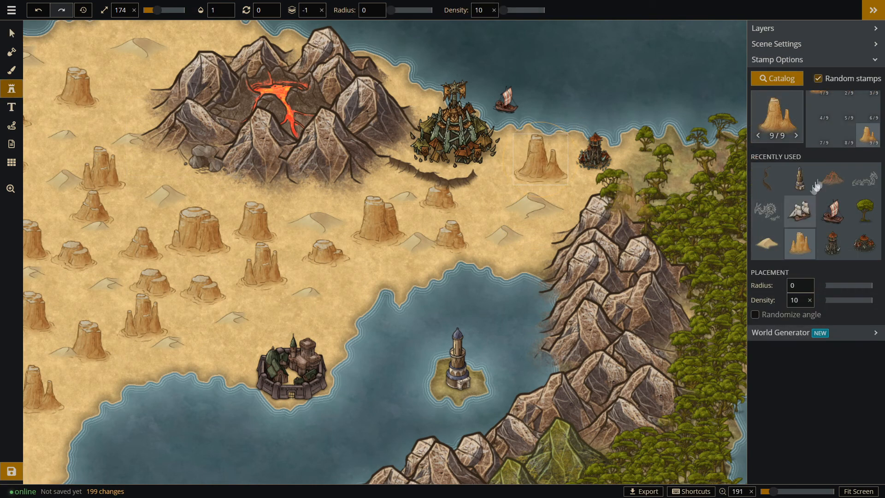
{"action": "left_click", "coordinate": [12, 52]}
{"action": "left_click", "coordinate": [12, 34]}
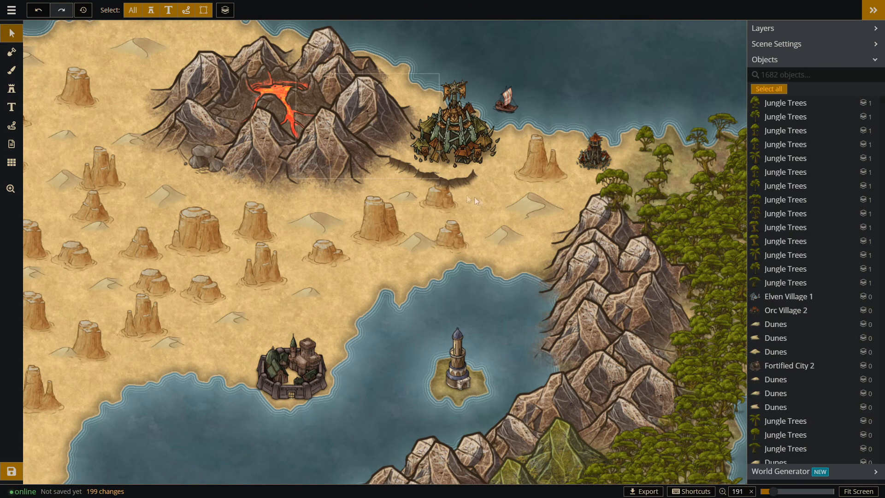
{"action": "left_click", "coordinate": [450, 180]}
{"action": "left_click", "coordinate": [11, 88]}
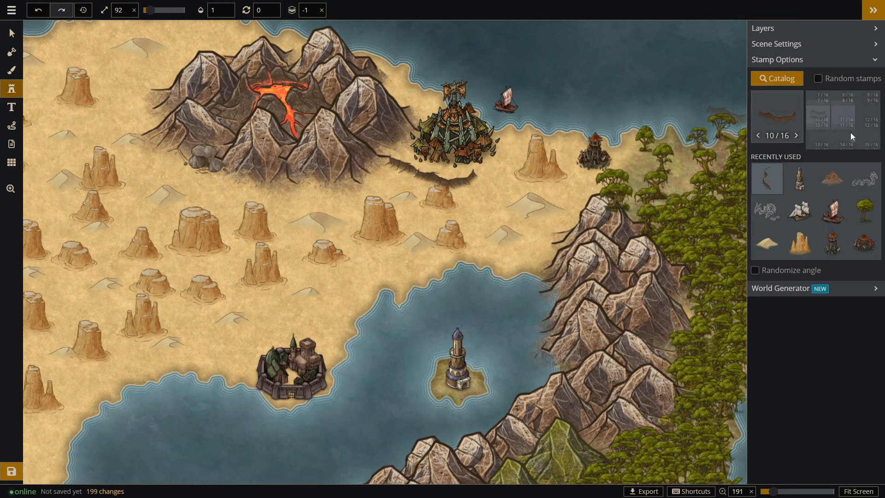
{"action": "scroll", "coordinate": [871, 127], "scroll_direction": "up", "scroll_amount": 2}
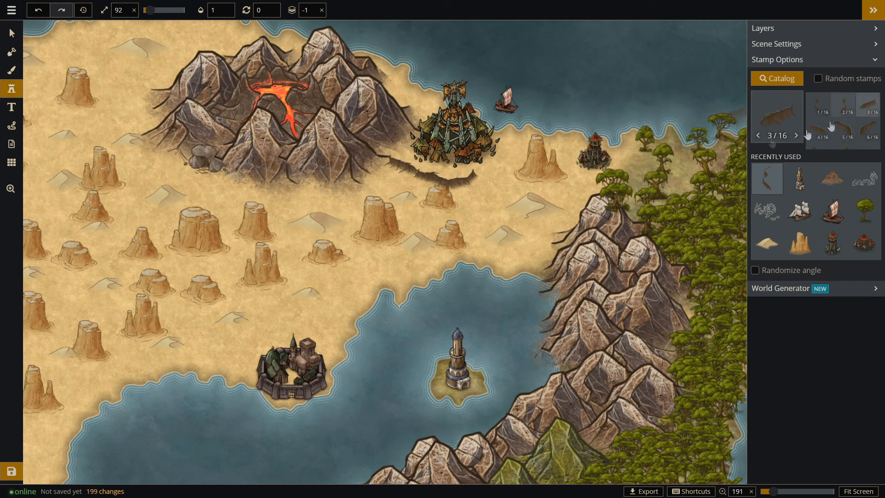
{"action": "left_click", "coordinate": [486, 167]}
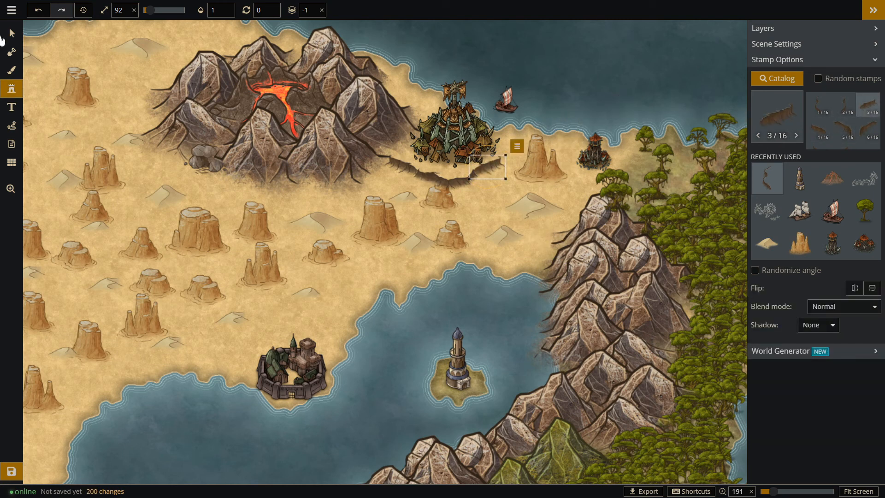
Shift the large orc city slightly southwest and touch up the coastline beside it with the mask brush.
{"action": "left_click", "coordinate": [11, 34]}
{"action": "left_click_drag", "start_coordinate": [455, 129], "coordinate": [449, 131]}
{"action": "scroll", "coordinate": [592, 101], "scroll_direction": "down", "scroll_amount": 2}
{"action": "left_click", "coordinate": [11, 52]}
{"action": "left_click_drag", "start_coordinate": [390, 60], "coordinate": [507, 118]}
{"action": "left_click", "coordinate": [12, 34]}
{"action": "scroll", "coordinate": [313, 110], "scroll_direction": "down", "scroll_amount": 3}
Place Cliffs stamps 10/16 and 11/16 at size 92 around a small mesa in the western desert.
{"action": "mouse_move", "coordinate": [313, 111]}
{"action": "left_mouse_down"}
{"action": "mouse_move", "coordinate": [375, 120]}
{"action": "mouse_move", "coordinate": [395, 104]}
{"action": "left_mouse_up"}
{"action": "left_click", "coordinate": [107, 90]}
{"action": "left_click", "coordinate": [11, 87]}
{"action": "scroll", "coordinate": [333, 198], "scroll_direction": "down", "scroll_amount": 1}
{"action": "scroll", "coordinate": [391, 262], "scroll_direction": "up", "scroll_amount": 5}
{"action": "scroll", "coordinate": [368, 157], "scroll_direction": "down", "scroll_amount": 6}
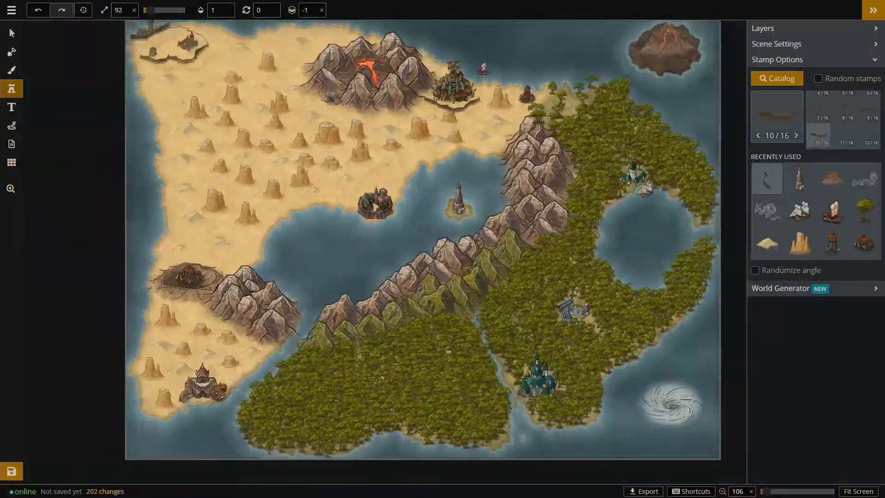
{"action": "scroll", "coordinate": [530, 341], "scroll_direction": "up", "scroll_amount": 2}
{"action": "scroll", "coordinate": [717, 302], "scroll_direction": "down", "scroll_amount": 2}
{"action": "scroll", "coordinate": [197, 308], "scroll_direction": "up", "scroll_amount": 4}
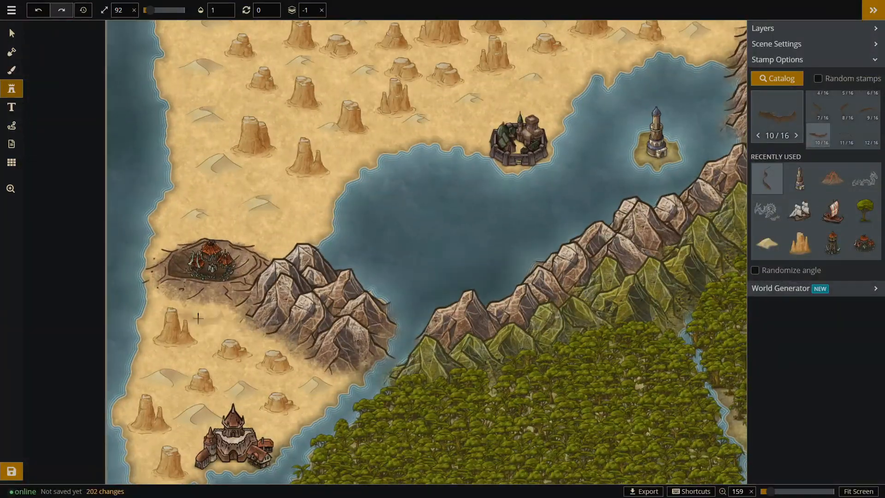
{"action": "scroll", "coordinate": [281, 302], "scroll_direction": "down", "scroll_amount": 4}
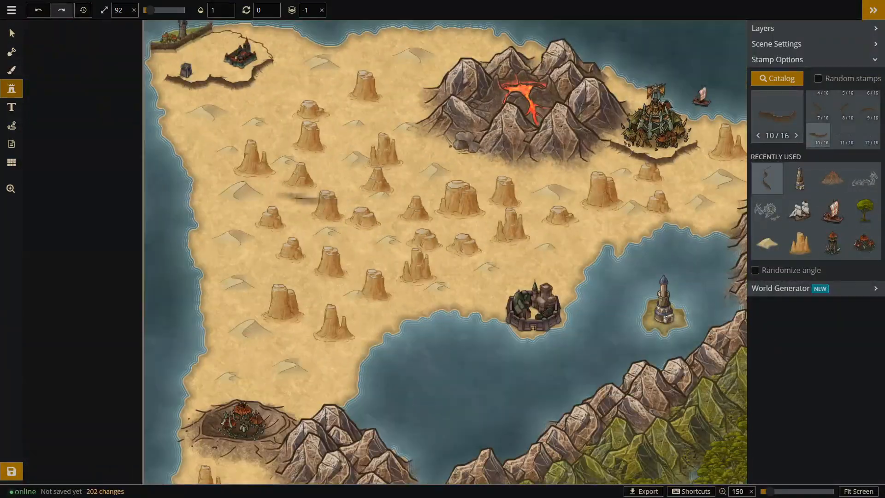
{"action": "left_click", "coordinate": [297, 189]}
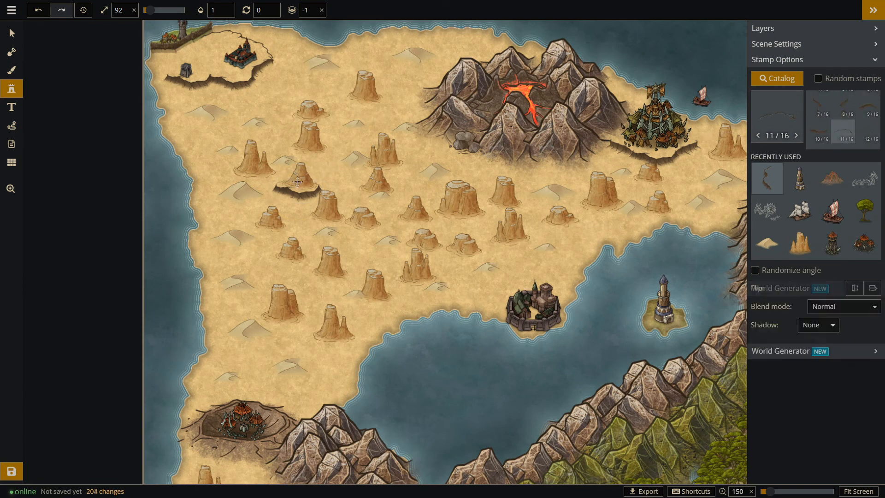
Adjust the positions of the small western mesa and its cliff pieces so the mesa sits on the ledge.
{"action": "left_click", "coordinate": [12, 33]}
{"action": "left_click", "coordinate": [300, 174]}
{"action": "left_click", "coordinate": [300, 172]}
{"action": "left_click", "coordinate": [330, 153]}
{"action": "left_click", "coordinate": [355, 199]}
{"action": "left_click", "coordinate": [99, 115]}
Surround the mesa north of the walled city with size 92 cliffs: 12/16 below, 9/16 above and one piece on each side.
{"action": "left_click", "coordinate": [13, 88]}
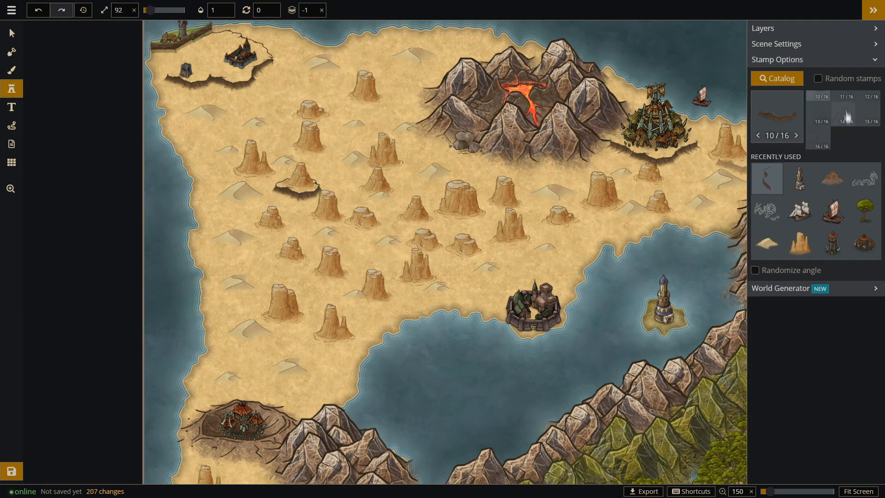
{"action": "scroll", "coordinate": [847, 138], "scroll_direction": "up", "scroll_amount": 2}
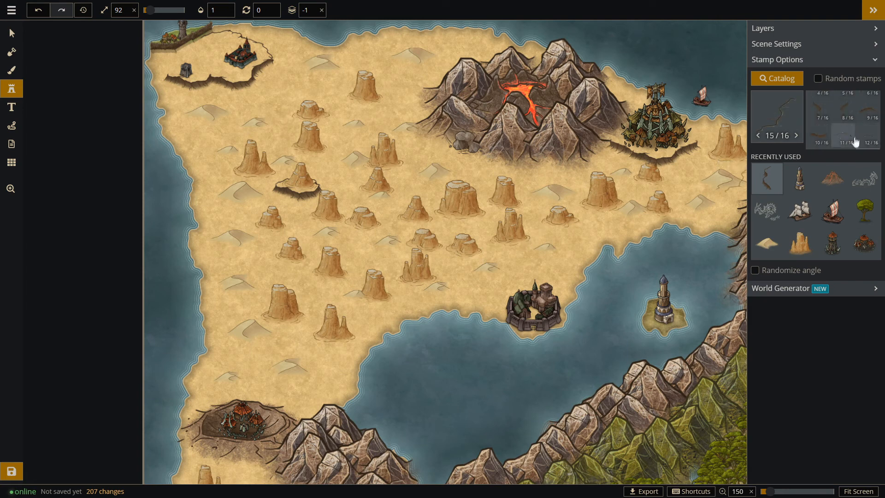
{"action": "left_click", "coordinate": [508, 249]}
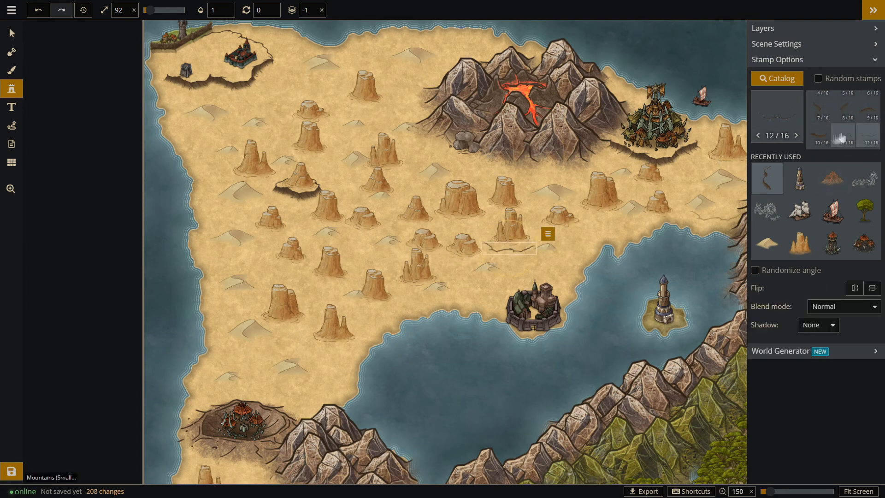
{"action": "left_click", "coordinate": [867, 109]}
{"action": "left_click", "coordinate": [509, 218]}
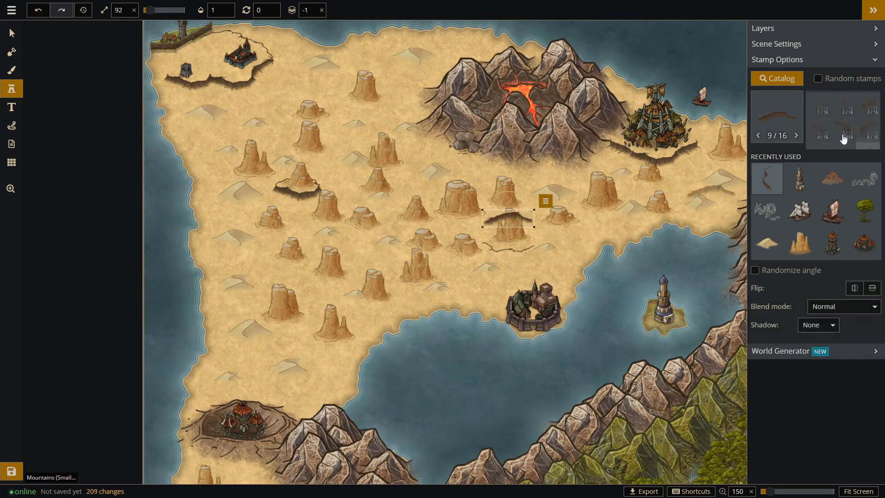
{"action": "left_click", "coordinate": [847, 111]}
{"action": "left_click", "coordinate": [481, 240]}
{"action": "left_click", "coordinate": [819, 111]}
{"action": "left_click", "coordinate": [542, 240]}
Reposition the cliff pieces and the enclosed mesa to form a ring, and move the nearby dune west of it.
{"action": "key", "text": "v"}
{"action": "left_click_drag", "start_coordinate": [509, 252], "coordinate": [517, 269]}
{"action": "left_click", "coordinate": [526, 217]}
{"action": "left_click_drag", "start_coordinate": [511, 228], "coordinate": [516, 245]}
{"action": "left_click_drag", "start_coordinate": [547, 248], "coordinate": [564, 246]}
{"action": "left_click_drag", "start_coordinate": [487, 268], "coordinate": [478, 275]}
{"action": "left_click", "coordinate": [466, 248]}
{"action": "left_click", "coordinate": [560, 246]}
{"action": "left_click", "coordinate": [465, 251]}
{"action": "left_click", "coordinate": [465, 268]}
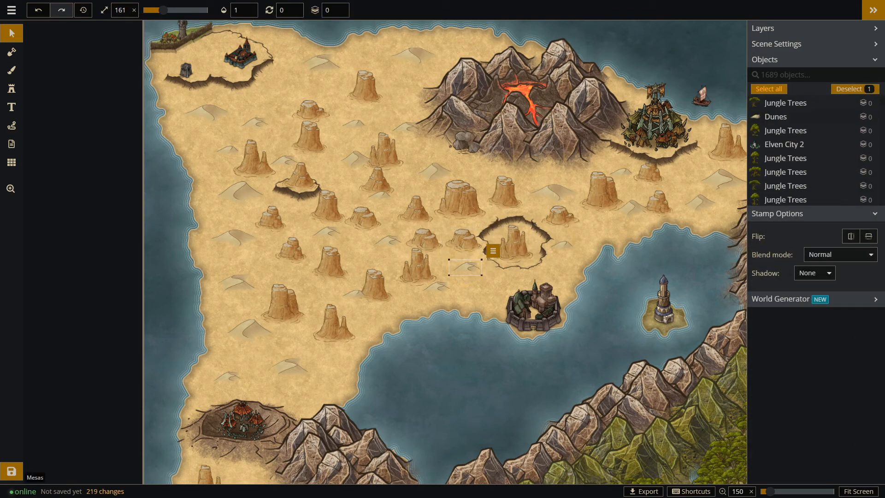
Place three random mesa stamps at size 161 along the northern desert, west of and behind the volcanic mountains.
{"action": "scroll", "coordinate": [200, 193], "scroll_direction": "down", "scroll_amount": 2}
{"action": "left_click", "coordinate": [11, 89]}
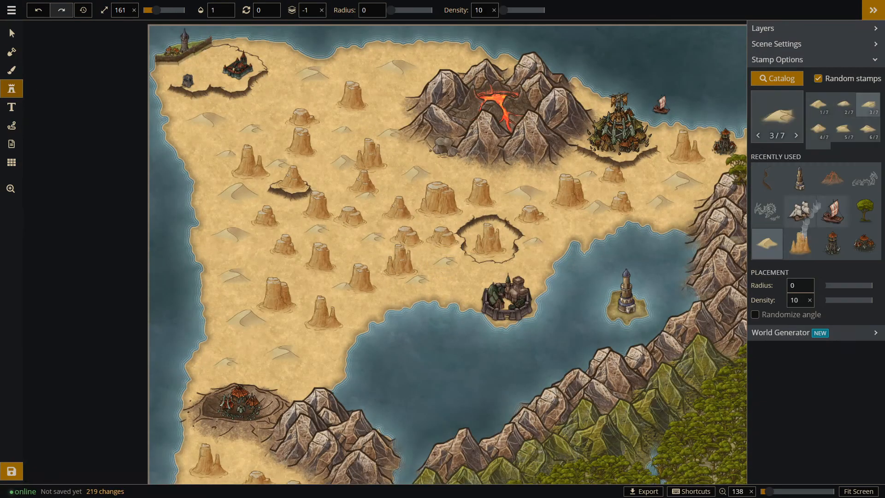
{"action": "left_click", "coordinate": [767, 179]}
{"action": "left_click", "coordinate": [444, 63]}
{"action": "left_click", "coordinate": [386, 87]}
{"action": "left_click", "coordinate": [358, 66]}
Move the mesa at the volcanic mountains' northwest edge down to layer -5 and nudge it slightly west.
{"action": "left_click", "coordinate": [9, 34]}
{"action": "left_click", "coordinate": [444, 64]}
{"action": "left_click", "coordinate": [513, 101]}
{"action": "left_click", "coordinate": [513, 101]}
{"action": "left_click", "coordinate": [512, 101]}
{"action": "left_click", "coordinate": [512, 100]}
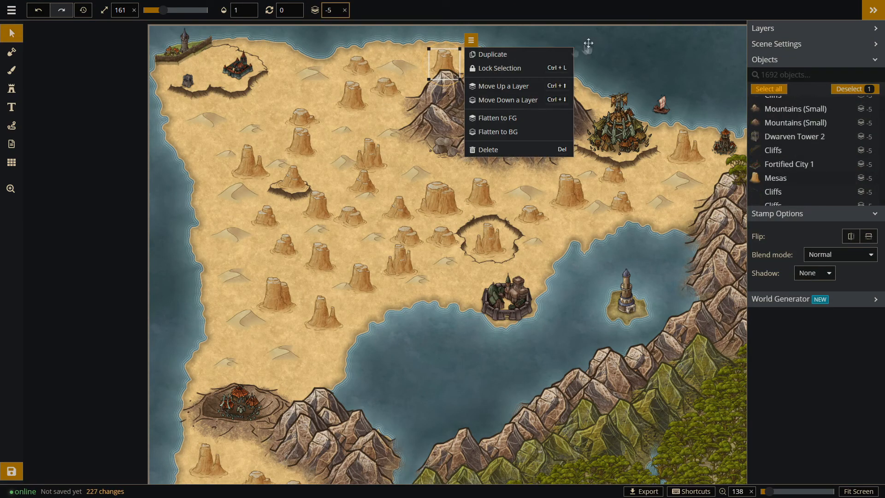
{"action": "left_click", "coordinate": [514, 102]}
{"action": "left_click", "coordinate": [514, 101]}
{"action": "left_click", "coordinate": [625, 54]}
{"action": "left_click_drag", "start_coordinate": [443, 61], "coordinate": [440, 60]}
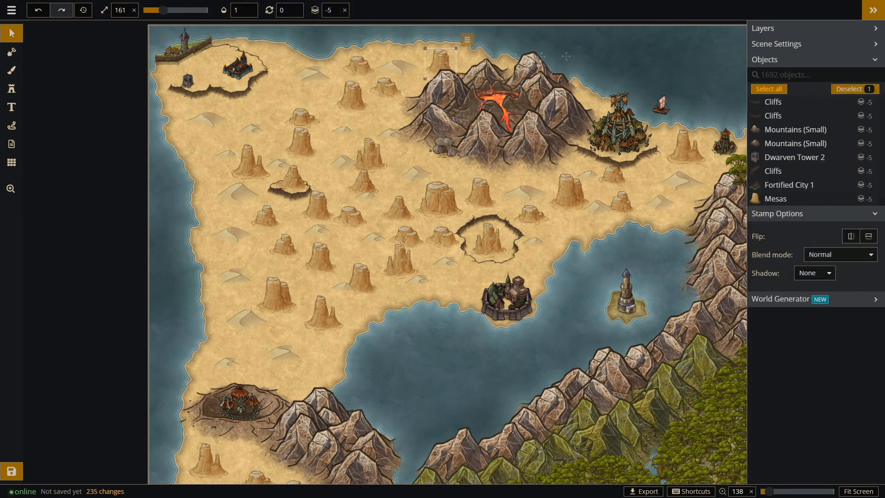
Place three size 92 cliffs: 10/16 west of the volcanic mountains, one above the southwestern mesa, and 12/16 below the southernmost bay-side mesa.
{"action": "left_click", "coordinate": [295, 83]}
{"action": "scroll", "coordinate": [240, 105], "scroll_direction": "down", "scroll_amount": 1}
{"action": "scroll", "coordinate": [234, 104], "scroll_direction": "up", "scroll_amount": 2}
{"action": "left_click", "coordinate": [11, 88]}
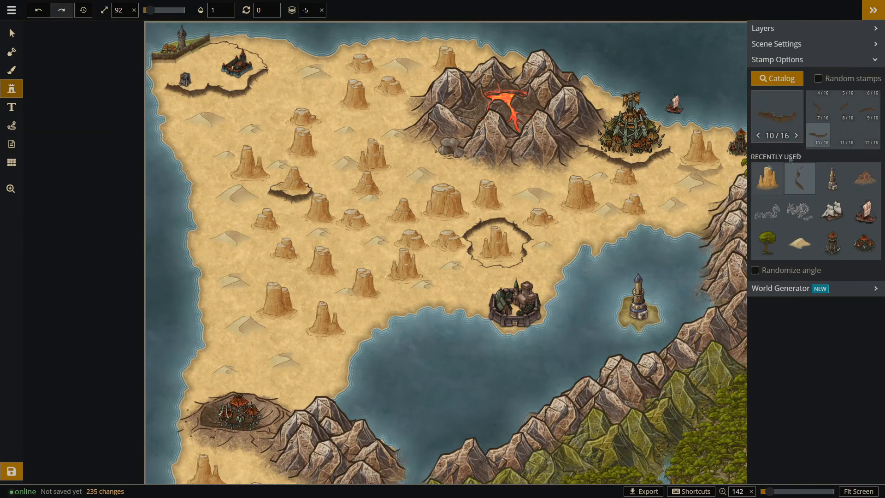
{"action": "left_click", "coordinate": [344, 141]}
{"action": "left_click", "coordinate": [284, 277]}
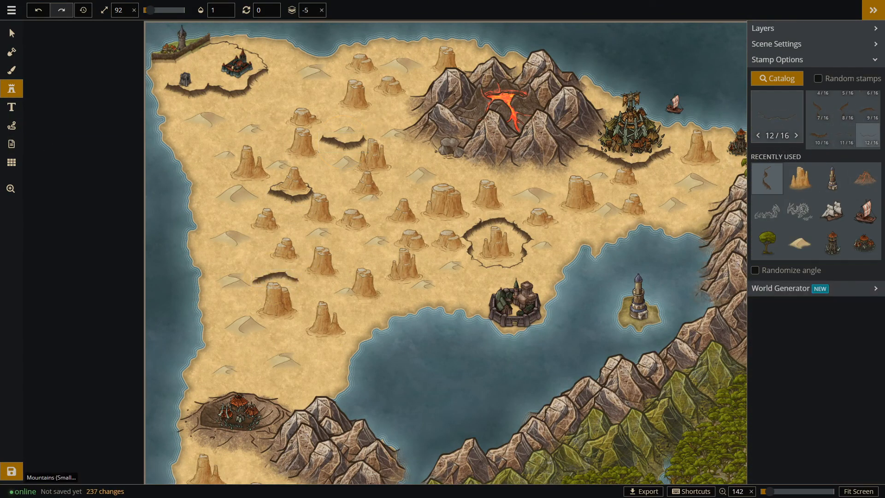
{"action": "left_click", "coordinate": [326, 339]}
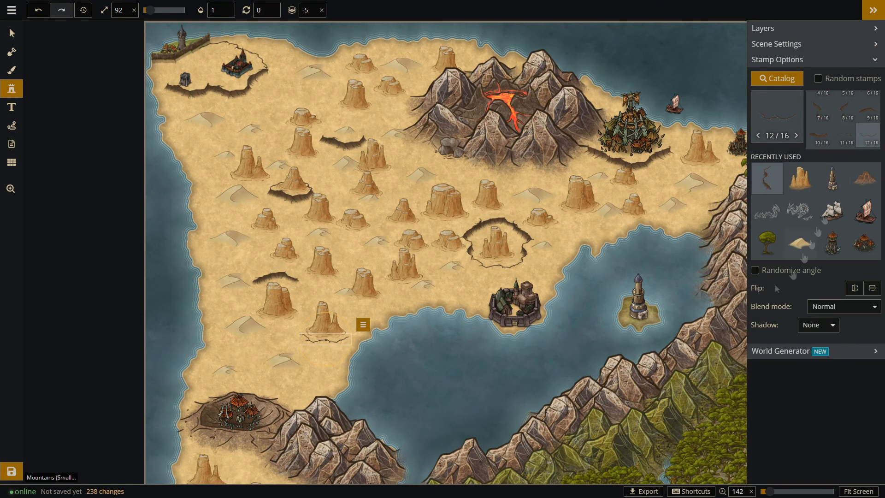
Add cliff 1/16 at the west end of the southern mesa's lower cliff and move the nearby dune west of it.
{"action": "scroll", "coordinate": [854, 120], "scroll_direction": "up", "scroll_amount": 2}
{"action": "left_click", "coordinate": [819, 130]}
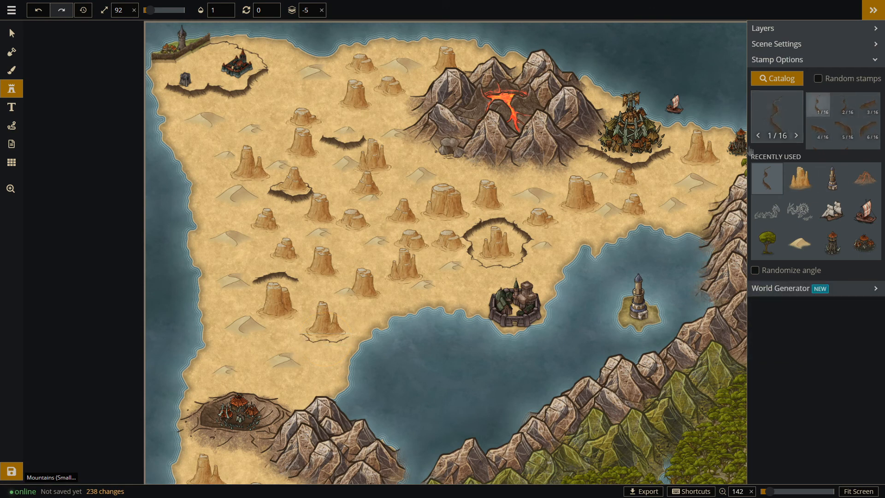
{"action": "left_click", "coordinate": [292, 353]}
{"action": "key", "text": "s"}
{"action": "left_click_drag", "start_coordinate": [285, 362], "coordinate": [318, 357]}
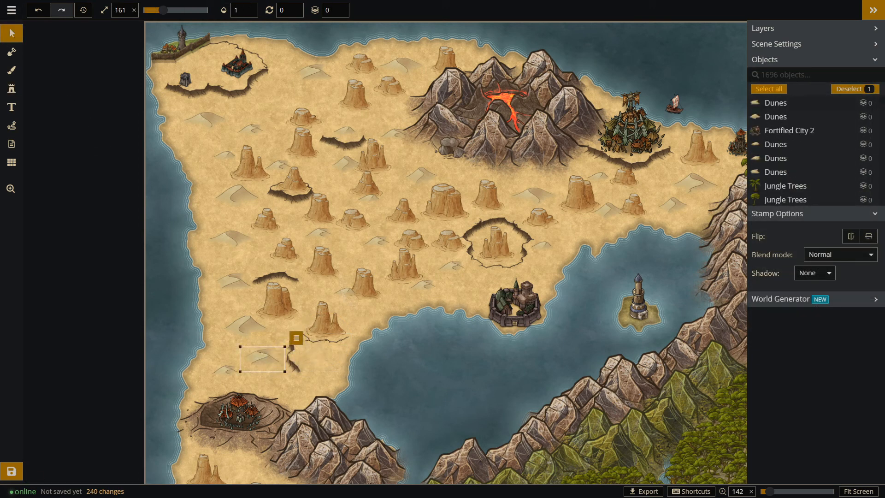
Move the cliff west of the volcanic mountains east so it meets the mountains' foot.
{"action": "left_click", "coordinate": [344, 131]}
{"action": "left_click", "coordinate": [348, 145]}
{"action": "left_click_drag", "start_coordinate": [395, 134], "coordinate": [385, 123]}
{"action": "left_click_drag", "start_coordinate": [349, 147], "coordinate": [391, 137]}
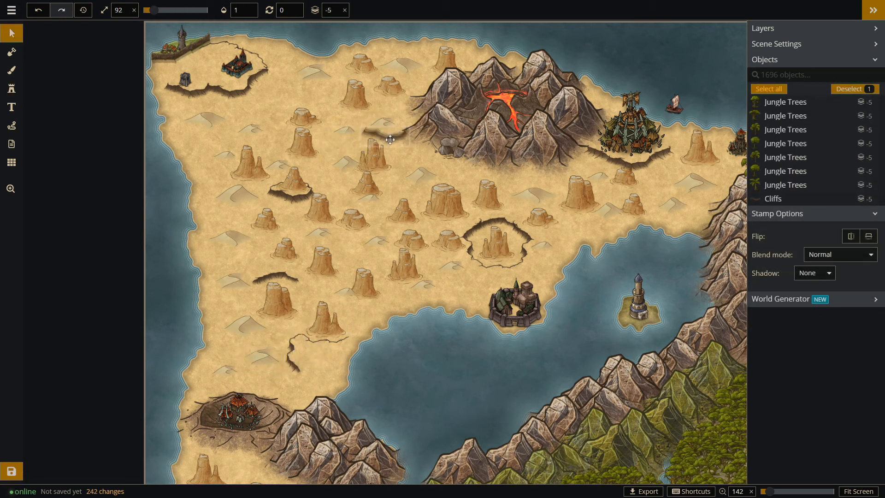
Extend the volcano-side cliff with a curved piece at its west end, move the nearby mesa inside, and shift the surrounding dunes and small mesa.
{"action": "left_click", "coordinate": [11, 88]}
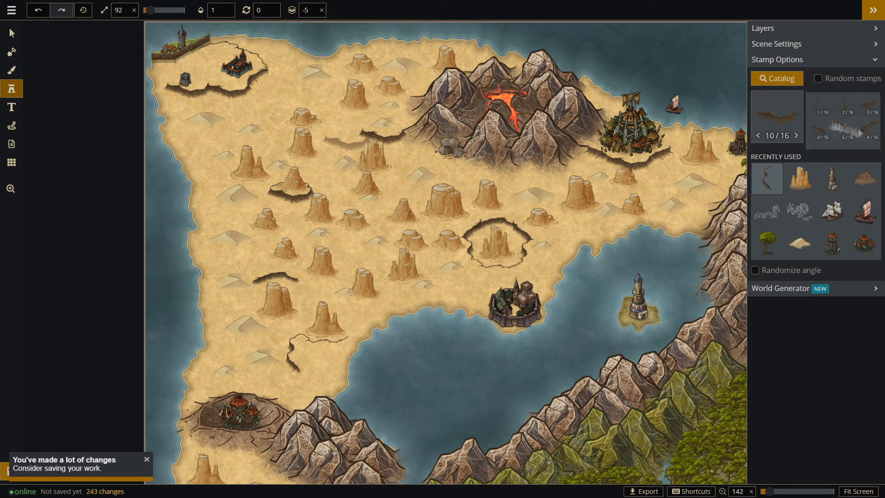
{"action": "left_click", "coordinate": [355, 114]}
{"action": "key", "text": "s"}
{"action": "mouse_move", "coordinate": [392, 105]}
{"action": "left_mouse_down"}
{"action": "mouse_move", "coordinate": [314, 97]}
{"action": "mouse_move", "coordinate": [385, 114]}
{"action": "left_mouse_up"}
{"action": "left_click_drag", "start_coordinate": [386, 122], "coordinate": [337, 137]}
{"action": "left_click_drag", "start_coordinate": [313, 97], "coordinate": [294, 98]}
{"action": "left_click_drag", "start_coordinate": [306, 118], "coordinate": [327, 113]}
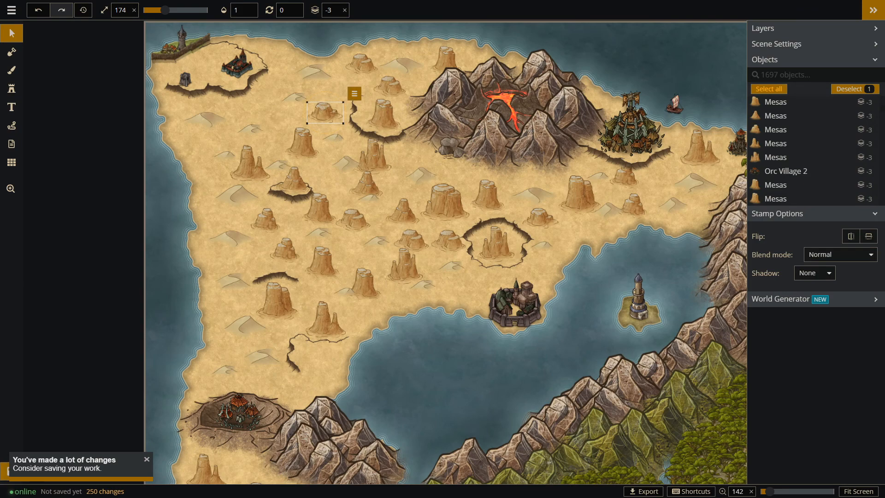
Thin out the northern desert by deleting six mesas between the west coast, the volcanic mountains and the cliff-ringed mesa.
{"action": "scroll", "coordinate": [245, 154], "scroll_direction": "down", "scroll_amount": 3}
{"action": "left_click", "coordinate": [262, 208]}
{"action": "key", "text": "Delete"}
{"action": "scroll", "coordinate": [322, 203], "scroll_direction": "up", "scroll_amount": 1}
{"action": "left_click", "coordinate": [320, 203]}
{"action": "key", "text": "Delete"}
{"action": "left_click", "coordinate": [404, 221]}
{"action": "key", "text": "Delete"}
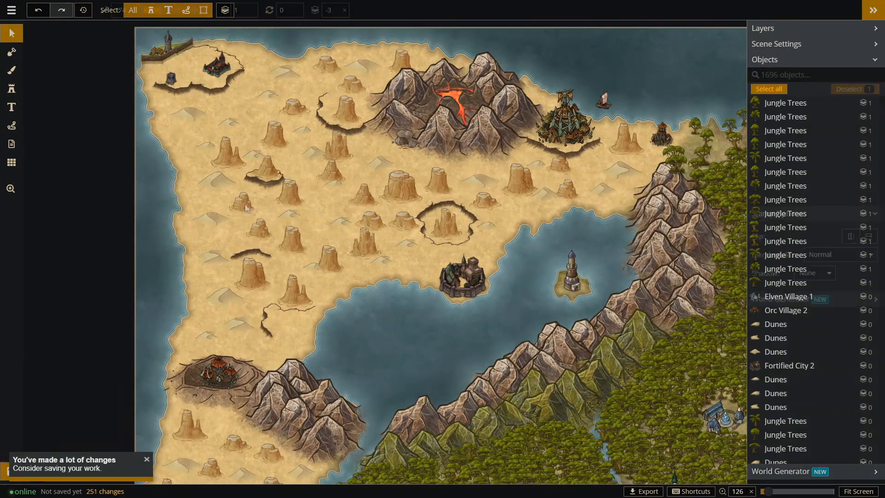
{"action": "left_click", "coordinate": [338, 148]}
{"action": "key", "text": "Delete"}
{"action": "left_click", "coordinate": [356, 86]}
{"action": "key", "text": "Delete"}
{"action": "left_click", "coordinate": [438, 182]}
Spread out the two central mesas by shifting the small one southwest and the large one east, and delete the mesa below the northeastern settlement's cliff.
{"action": "key", "text": "Delete"}
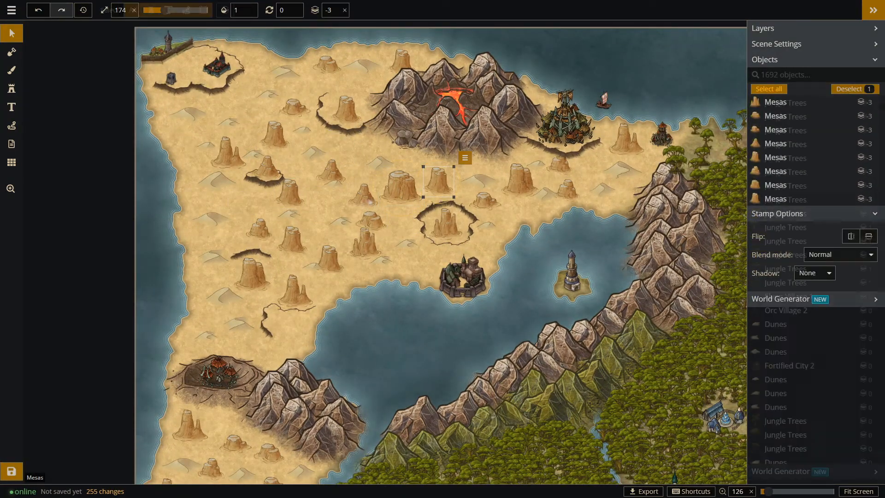
{"action": "left_click_drag", "start_coordinate": [363, 196], "coordinate": [351, 202]}
{"action": "left_click", "coordinate": [406, 192]}
{"action": "left_click_drag", "start_coordinate": [405, 193], "coordinate": [426, 182]}
{"action": "left_click", "coordinate": [560, 166]}
{"action": "key", "text": "Delete"}
Move the small western mesa closer to the west coast and shift the neighbouring dunes east of it.
{"action": "left_click_drag", "start_coordinate": [260, 232], "coordinate": [234, 233]}
{"action": "left_click_drag", "start_coordinate": [215, 220], "coordinate": [252, 215]}
{"action": "left_click_drag", "start_coordinate": [235, 233], "coordinate": [290, 163]}
{"action": "left_click", "coordinate": [289, 214]}
Place size 92 cliffs 6/16, 4/16 and 2/16 around the south and east edges of the tower island.
{"action": "scroll", "coordinate": [300, 217], "scroll_direction": "down", "scroll_amount": 1}
{"action": "scroll", "coordinate": [289, 163], "scroll_direction": "up", "scroll_amount": 1}
{"action": "scroll", "coordinate": [290, 162], "scroll_direction": "up", "scroll_amount": 5}
{"action": "left_click", "coordinate": [11, 88]}
{"action": "left_click", "coordinate": [767, 179]}
{"action": "left_click", "coordinate": [12, 33]}
{"action": "key", "text": "s"}
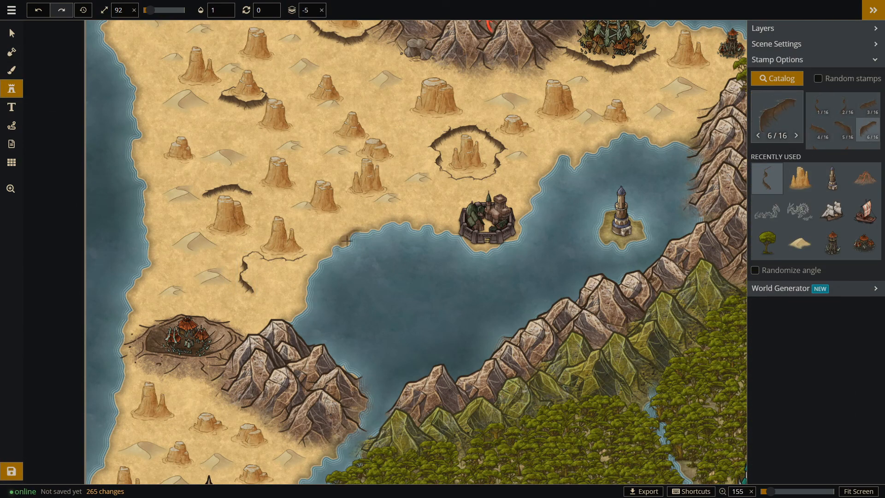
{"action": "left_click", "coordinate": [633, 241]}
{"action": "left_click", "coordinate": [818, 130]}
{"action": "left_click", "coordinate": [613, 244]}
{"action": "left_click", "coordinate": [843, 104]}
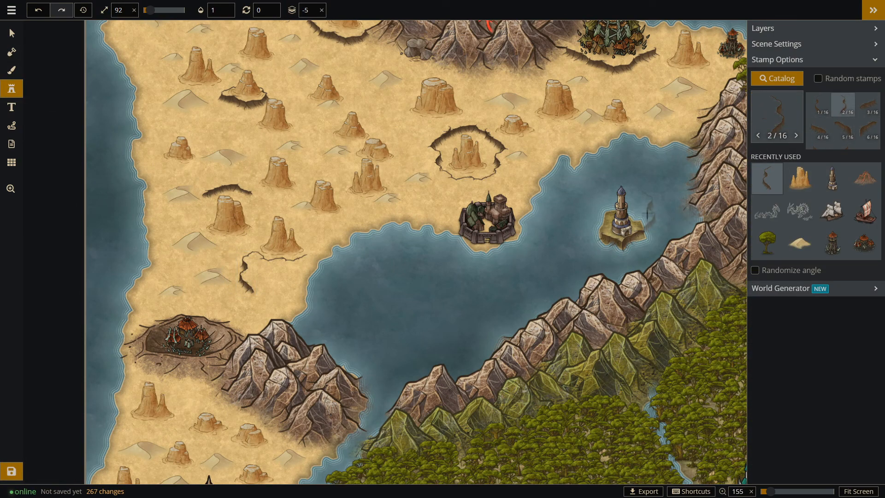
{"action": "left_click", "coordinate": [644, 229]}
Delete the cliff at the tower island's southeast edge and place a different cliff piece along its south shore.
{"action": "left_click", "coordinate": [11, 33]}
{"action": "left_click", "coordinate": [633, 241]}
{"action": "left_click_drag", "start_coordinate": [634, 241], "coordinate": [630, 252]}
{"action": "key", "text": "Delete"}
{"action": "left_click", "coordinate": [612, 244]}
{"action": "key", "text": "Delete"}
{"action": "left_click", "coordinate": [11, 88]}
{"action": "left_click", "coordinate": [827, 134]}
{"action": "left_click", "coordinate": [617, 252]}
Place cliff 1/16 on the tower island's west edge and 12/16 across its north side, and nudge the pieces into place.
{"action": "left_click", "coordinate": [818, 109]}
{"action": "left_click", "coordinate": [594, 229]}
{"action": "left_click", "coordinate": [846, 133]}
{"action": "left_click", "coordinate": [616, 211]}
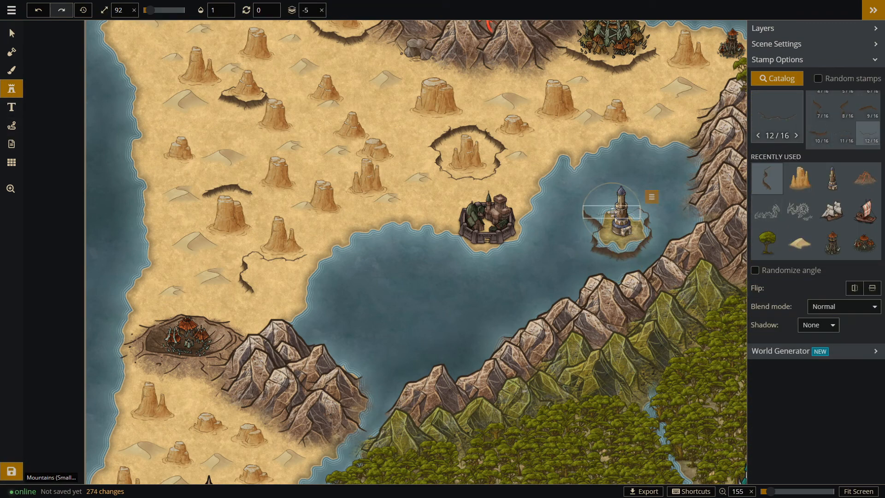
{"action": "scroll", "coordinate": [677, 213], "scroll_direction": "up", "scroll_amount": 5}
{"action": "left_click", "coordinate": [12, 34]}
{"action": "left_click", "coordinate": [574, 222]}
{"action": "left_click_drag", "start_coordinate": [574, 221], "coordinate": [574, 230]}
Add land with a size 10 circular mask brush to fill the tower island out to its surrounding cliffs.
{"action": "left_click", "coordinate": [11, 52]}
{"action": "left_click", "coordinate": [149, 10]}
{"action": "left_click", "coordinate": [257, 10]}
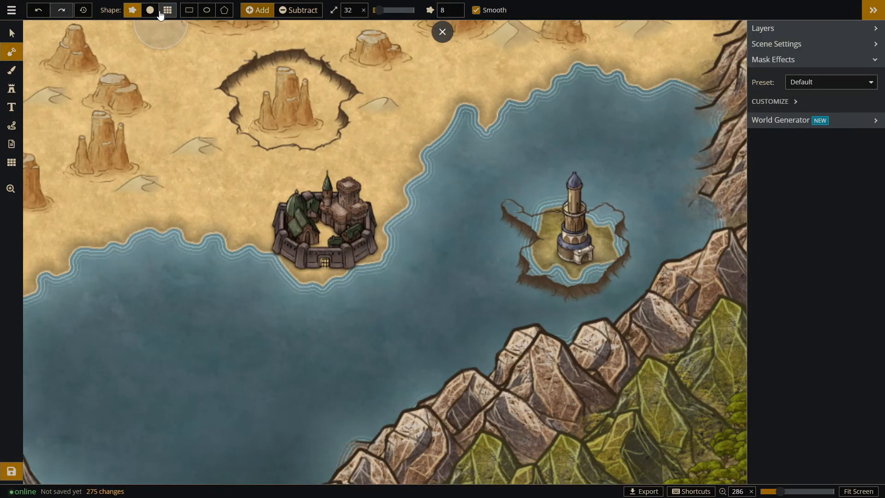
{"action": "scroll", "coordinate": [526, 225], "scroll_direction": "up", "scroll_amount": 2}
{"action": "left_click", "coordinate": [535, 224]}
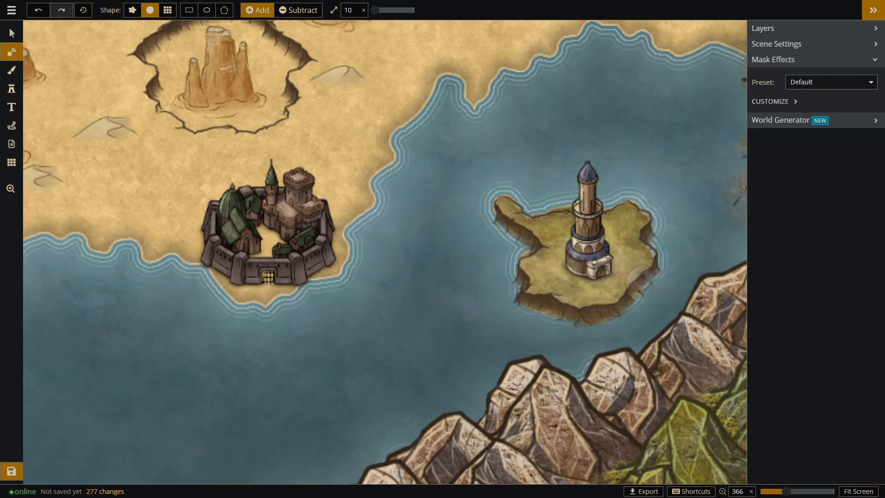
Enlarge the tower on the cliff-edged island and shift it slightly west.
{"action": "scroll", "coordinate": [337, 201], "scroll_direction": "down", "scroll_amount": 2}
{"action": "left_click", "coordinate": [11, 33]}
{"action": "left_click", "coordinate": [535, 208]}
{"action": "left_click", "coordinate": [558, 167]}
{"action": "left_click", "coordinate": [536, 207]}
{"action": "left_click_drag", "start_coordinate": [558, 164], "coordinate": [589, 148]}
{"action": "left_click_drag", "start_coordinate": [537, 208], "coordinate": [528, 210]}
{"action": "left_click", "coordinate": [638, 179]}
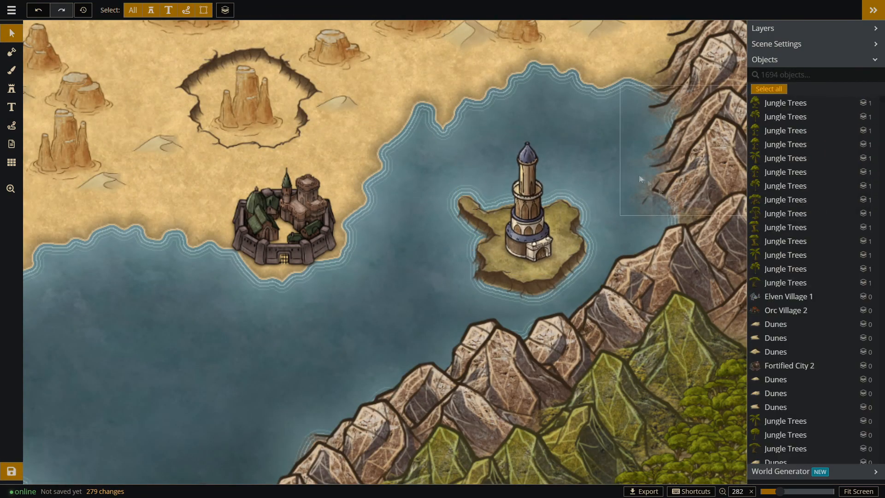
{"action": "scroll", "coordinate": [640, 194], "scroll_direction": "down", "scroll_amount": 8}
{"action": "scroll", "coordinate": [227, 221], "scroll_direction": "down", "scroll_amount": 1}
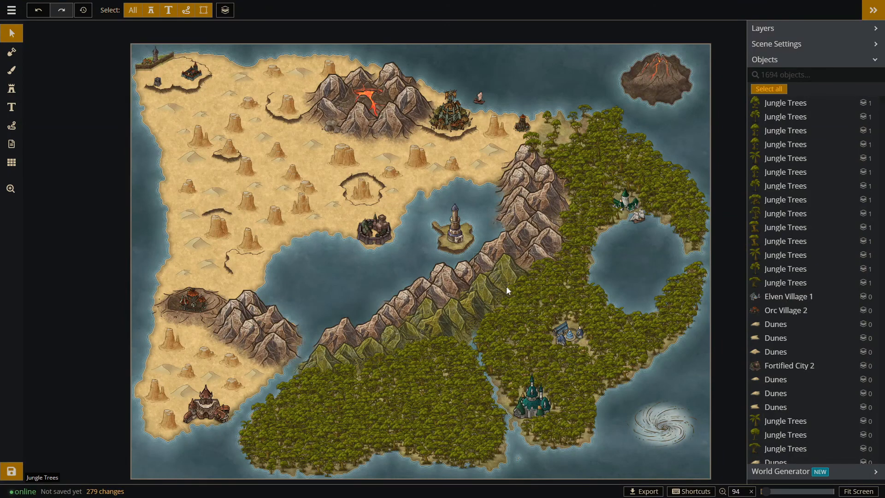